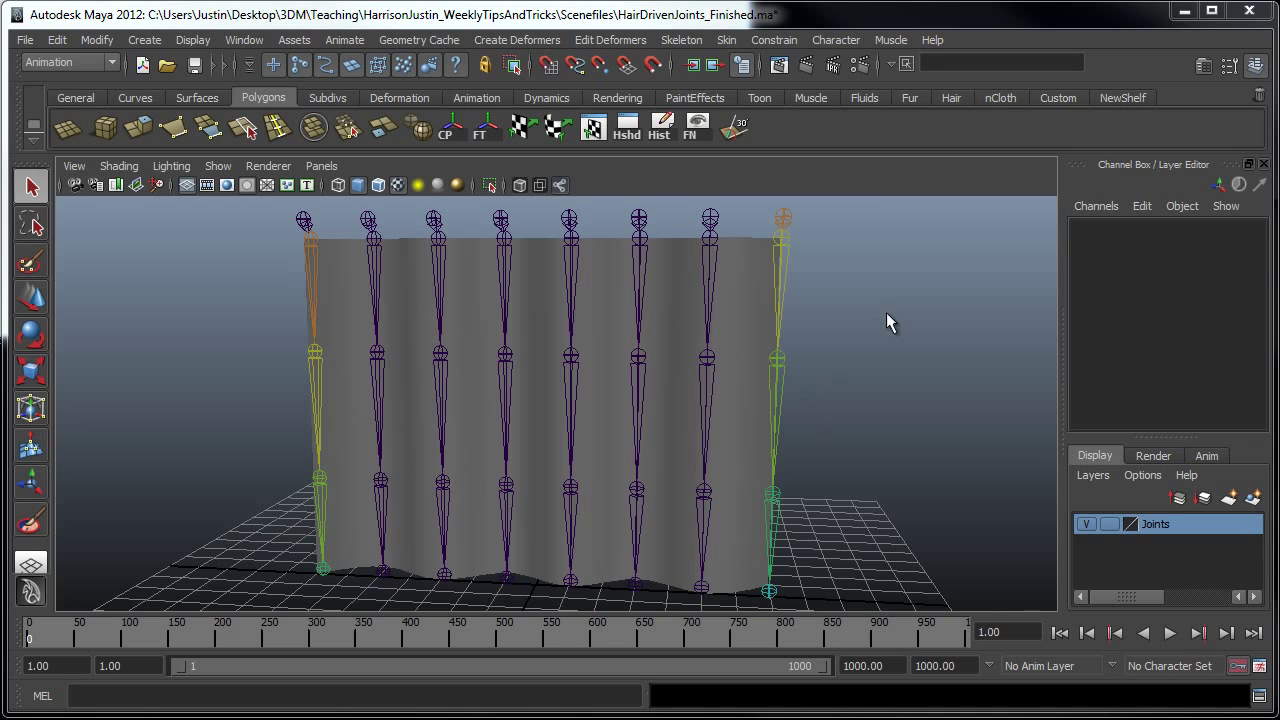
Orbit around the rigged curtain, hiding and then re-showing the Joints layer.
alt+drag(886, 312, 846, 333)
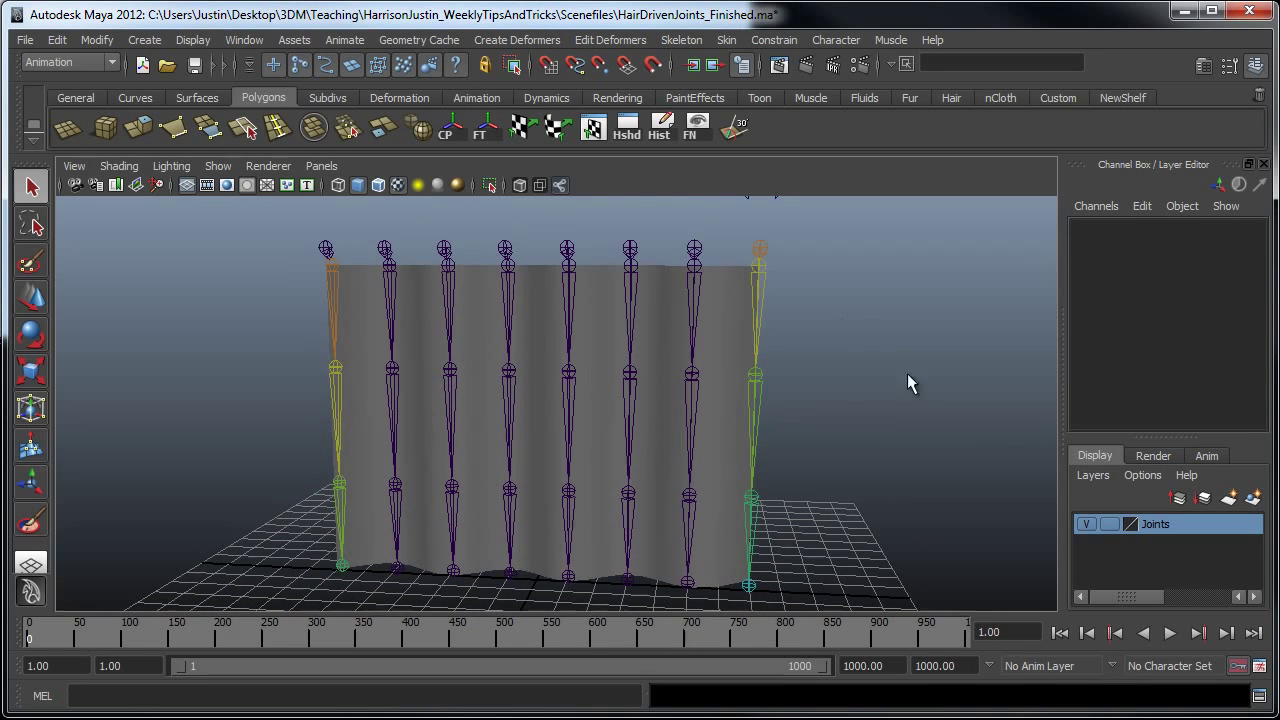
click(1086, 524)
alt+drag(697, 314, 590, 360)
click(663, 351)
click(1086, 524)
alt+drag(850, 420, 878, 395)
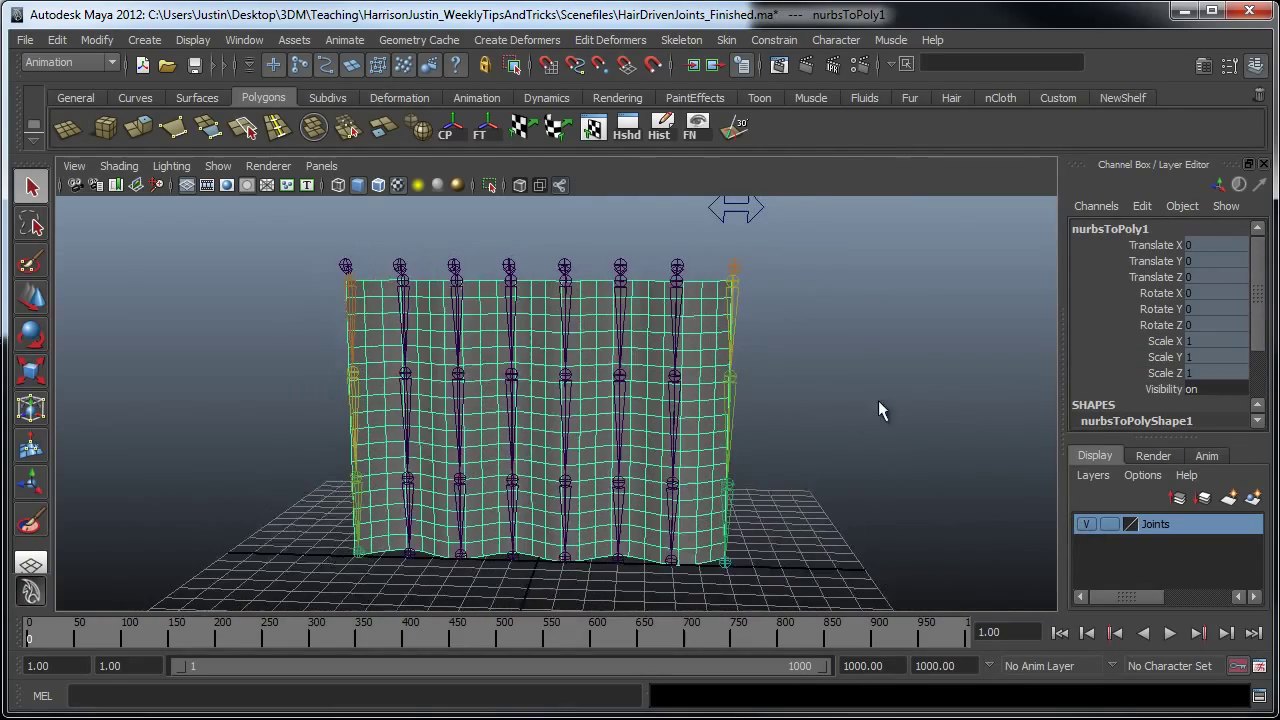
alt+drag(660, 385, 757, 278)
Slide Curtain_Ctrl along X to about -1.339 so the curtain bunches, then edit its Translate X.
click(757, 278)
key(w)
mouse_move(760, 224)
mouse_down()
mouse_move(598, 222)
mouse_move(737, 229)
mouse_move(583, 240)
mouse_move(752, 246)
mouse_up()
alt+right_drag(569, 303, 646, 320)
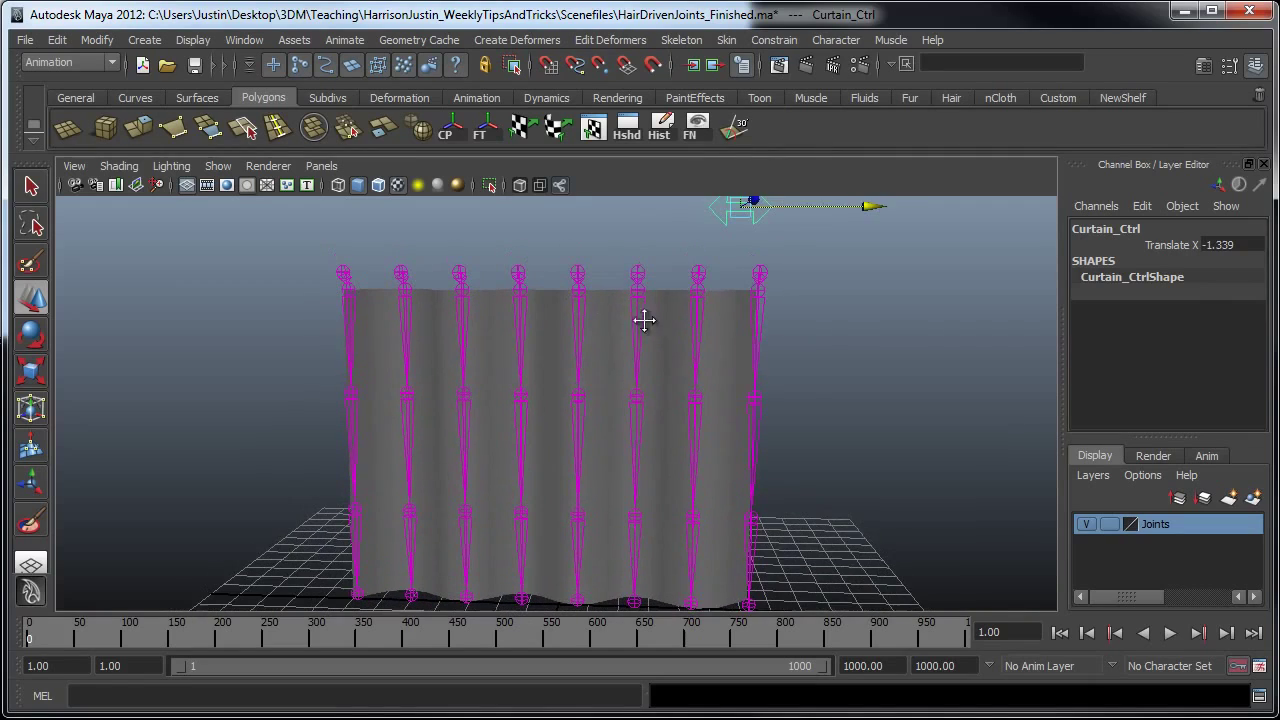
click(682, 276)
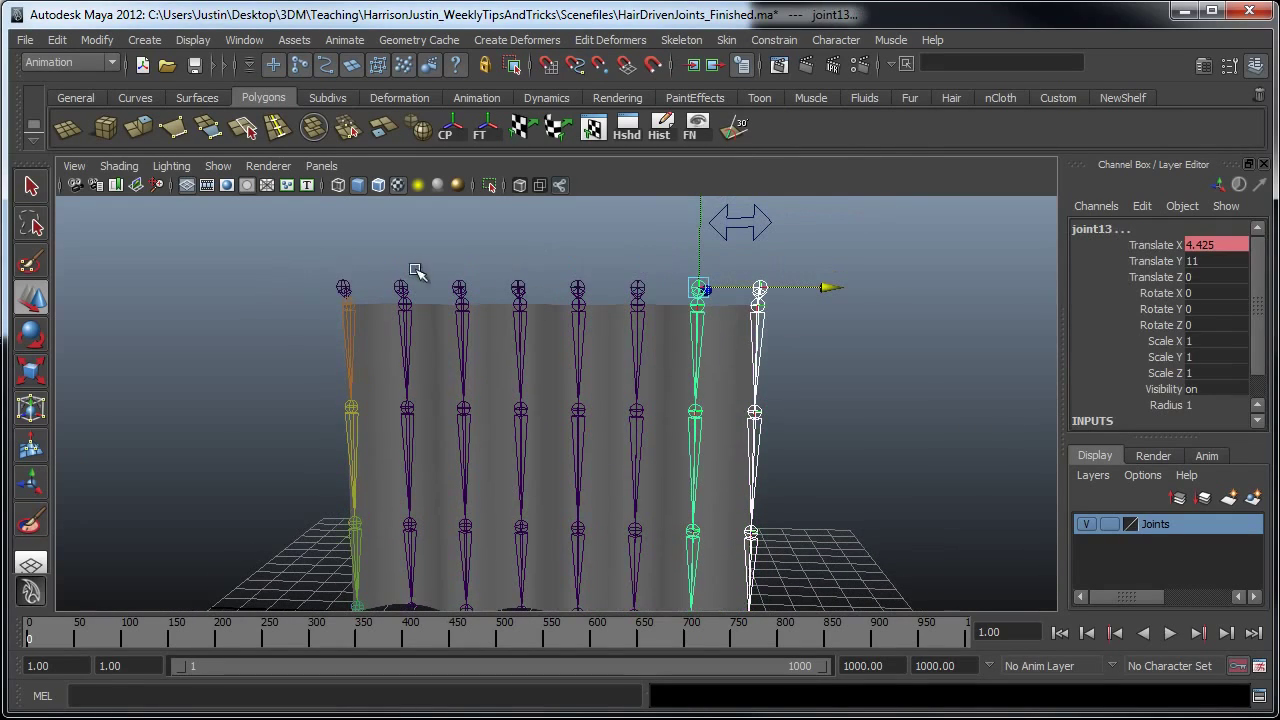
click(738, 222)
double_click(1249, 242)
Set Curtain_Ctrl's Translate X back to 0 and hide the curtain mesh with Ctrl+H.
text(0)
key(Return)
alt+drag(785, 394, 795, 326)
click(795, 326)
click(760, 314)
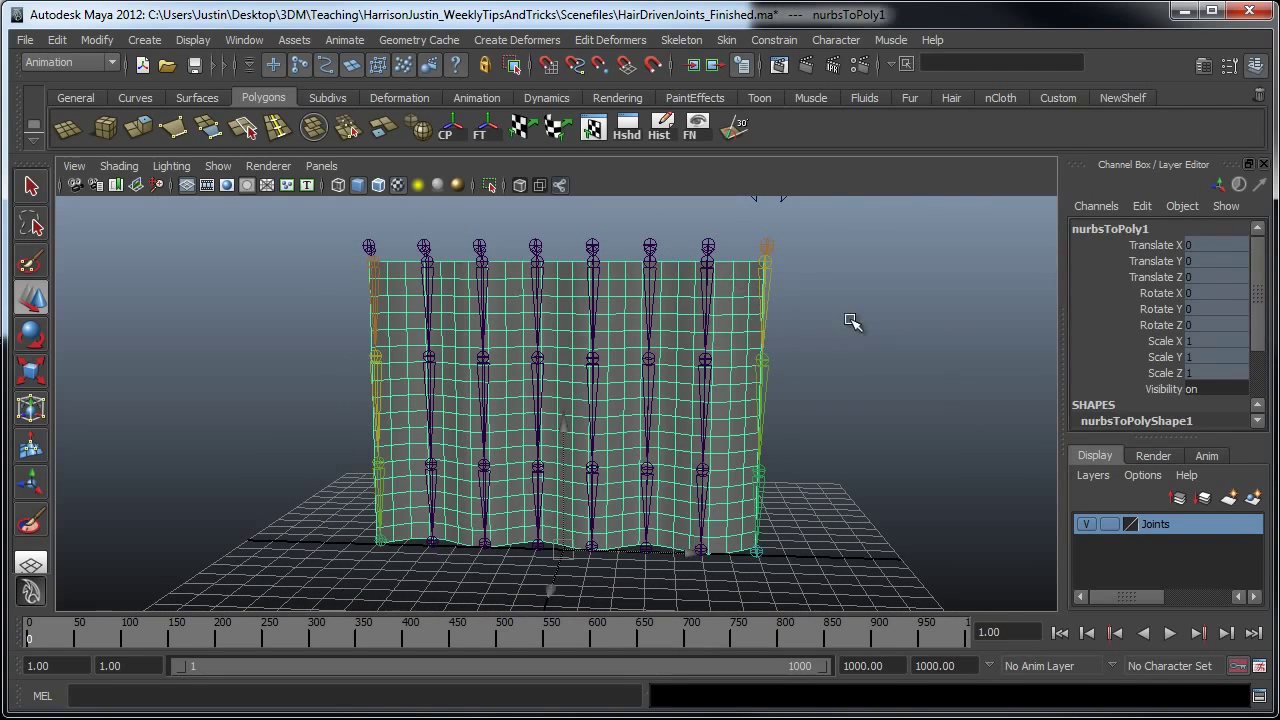
key(ctrl+h)
alt+drag(851, 326, 790, 320)
Draw curve1 with the EP Curve Tool, point-snapped to the four joints of the rightmost chain.
click(136, 98)
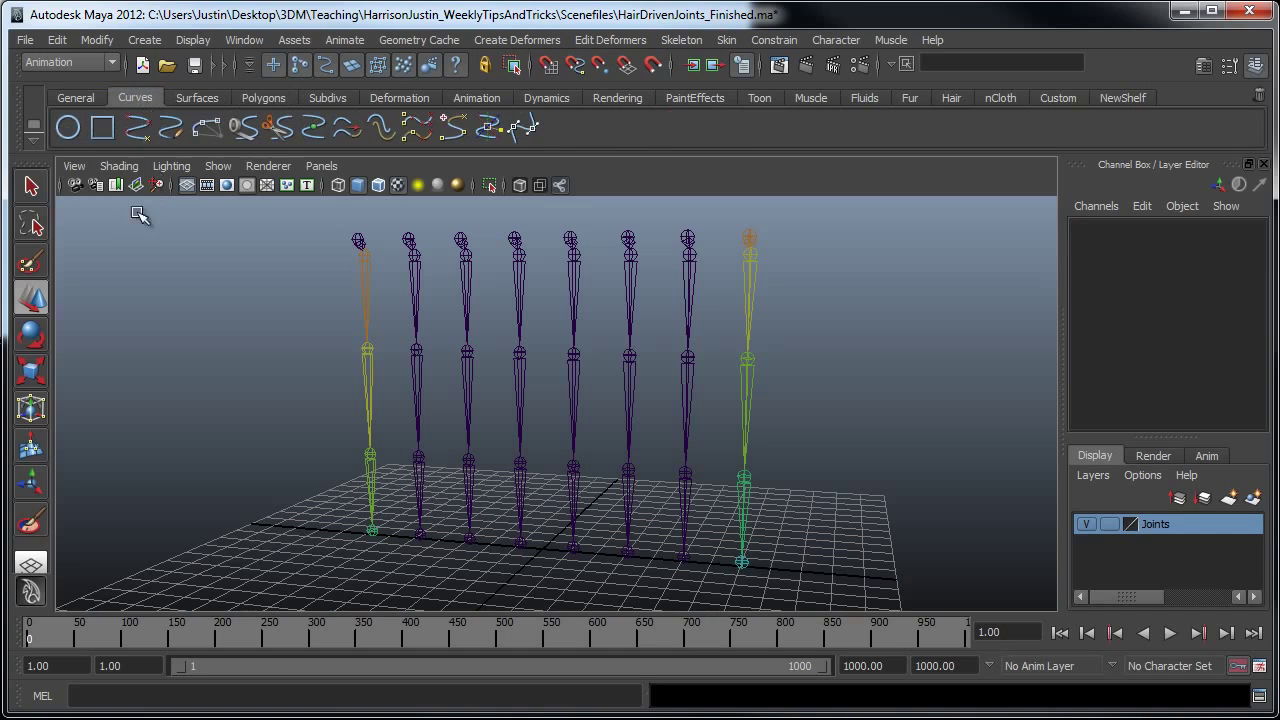
click(140, 140)
alt+middle_drag(926, 337, 749, 354)
key(v)
click(620, 272)
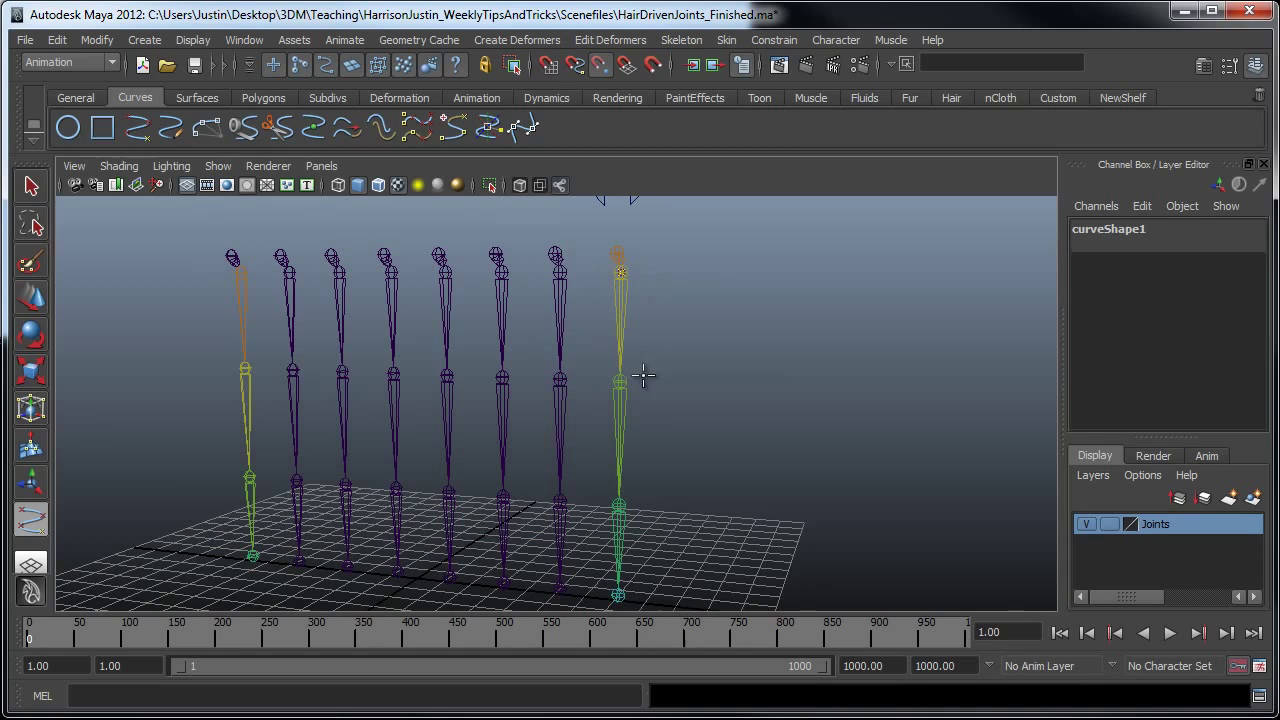
click(620, 382)
click(619, 505)
click(619, 595)
key(Return)
key(w)
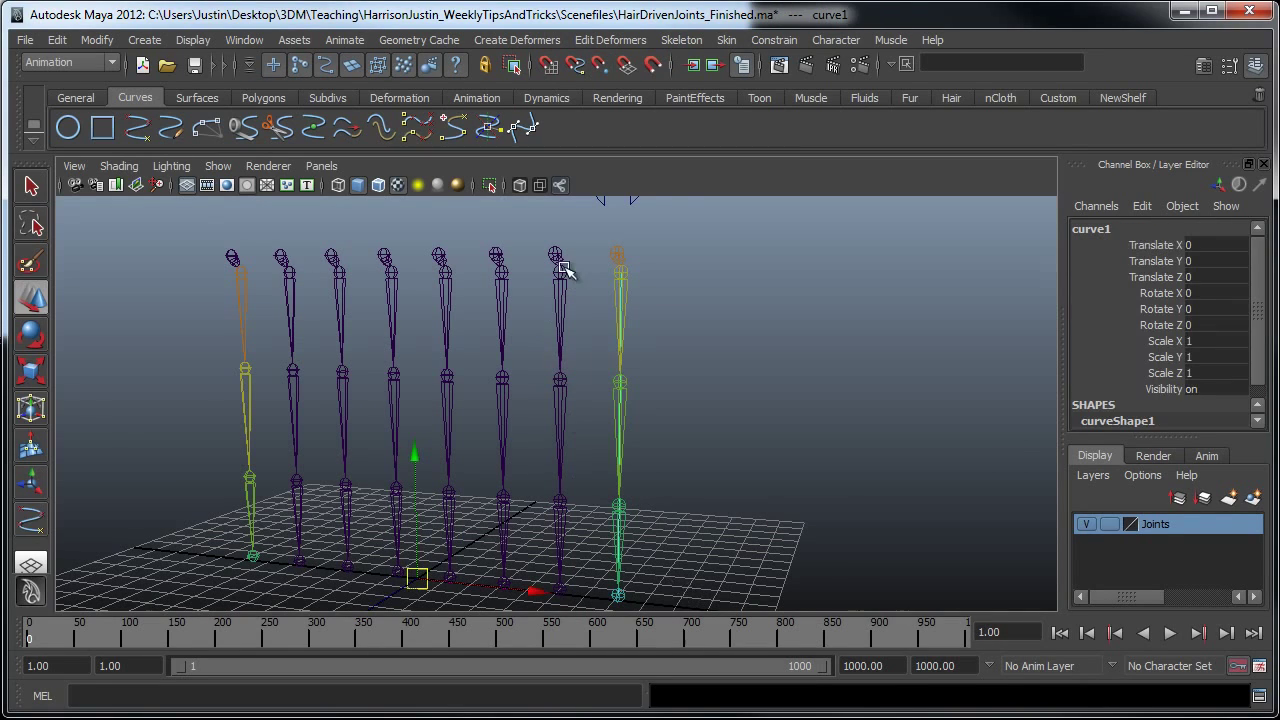
alt+middle_drag(768, 372, 921, 221)
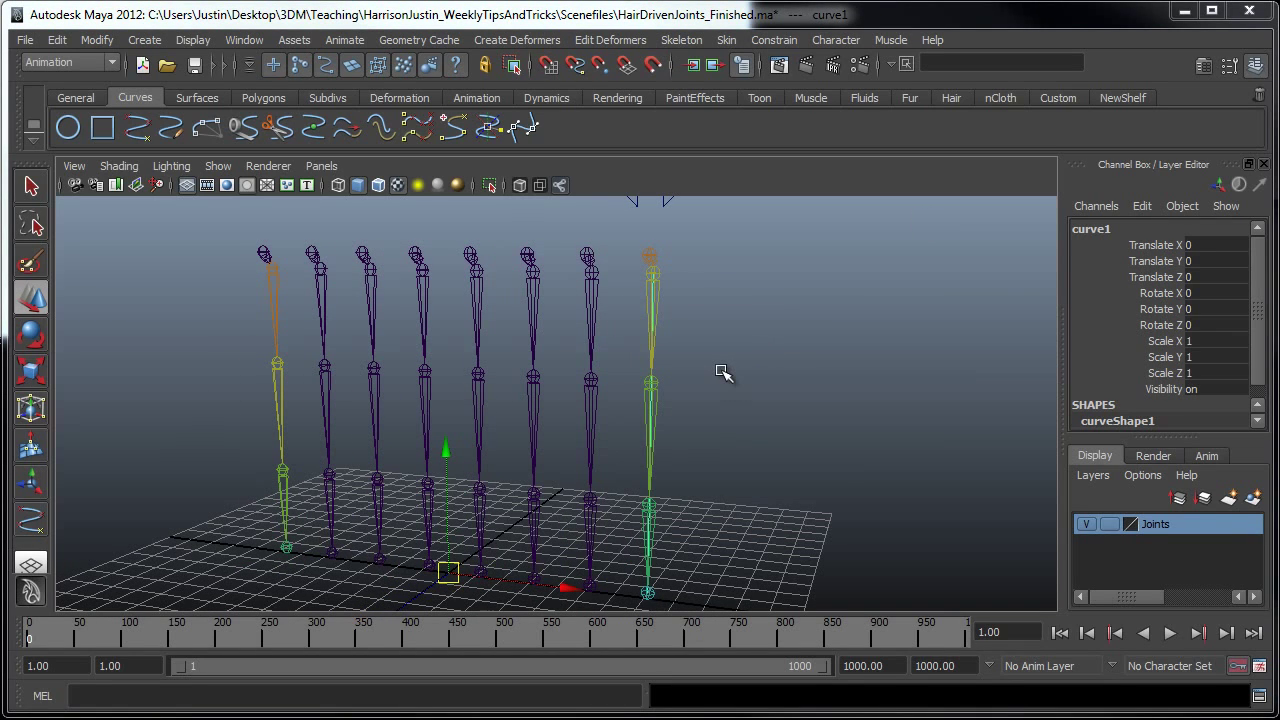
alt+drag(789, 397, 849, 400)
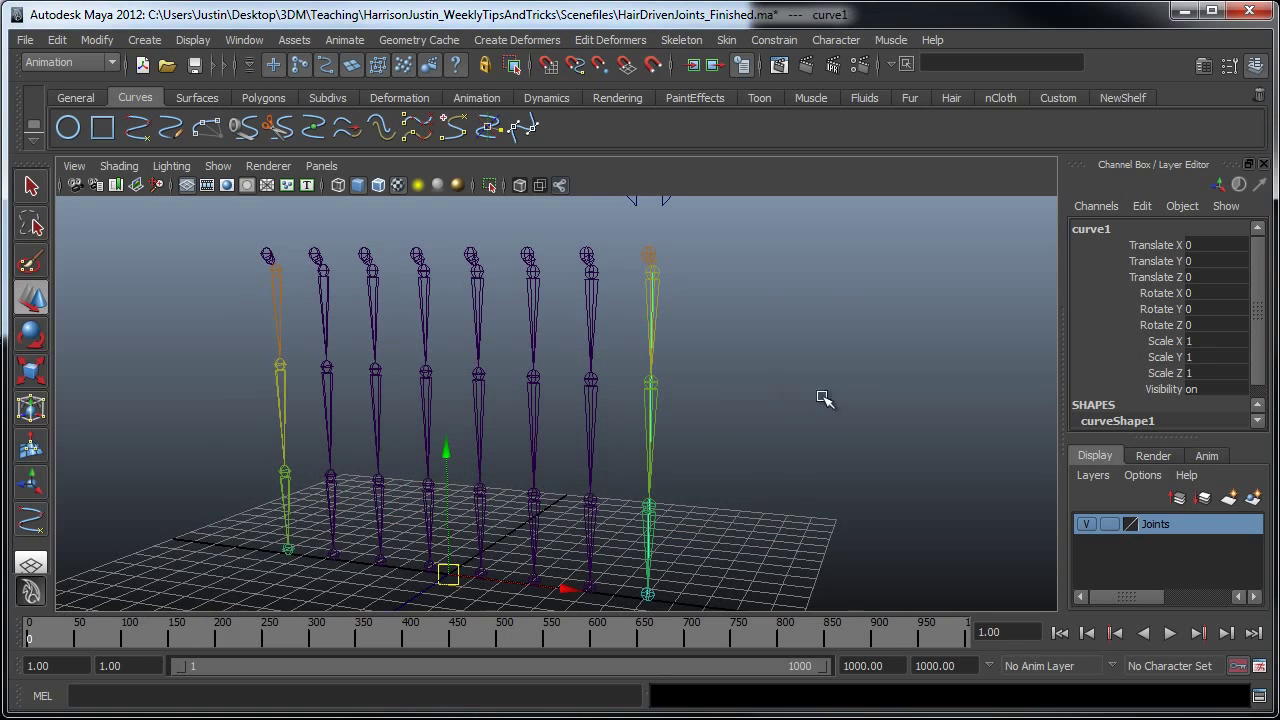
Hide the Joints layer, select curve1, and apply Dynamics > Hair > Make Selected Curves Dynamic.
click(1086, 524)
alt+drag(757, 366, 537, 418)
click(700, 374)
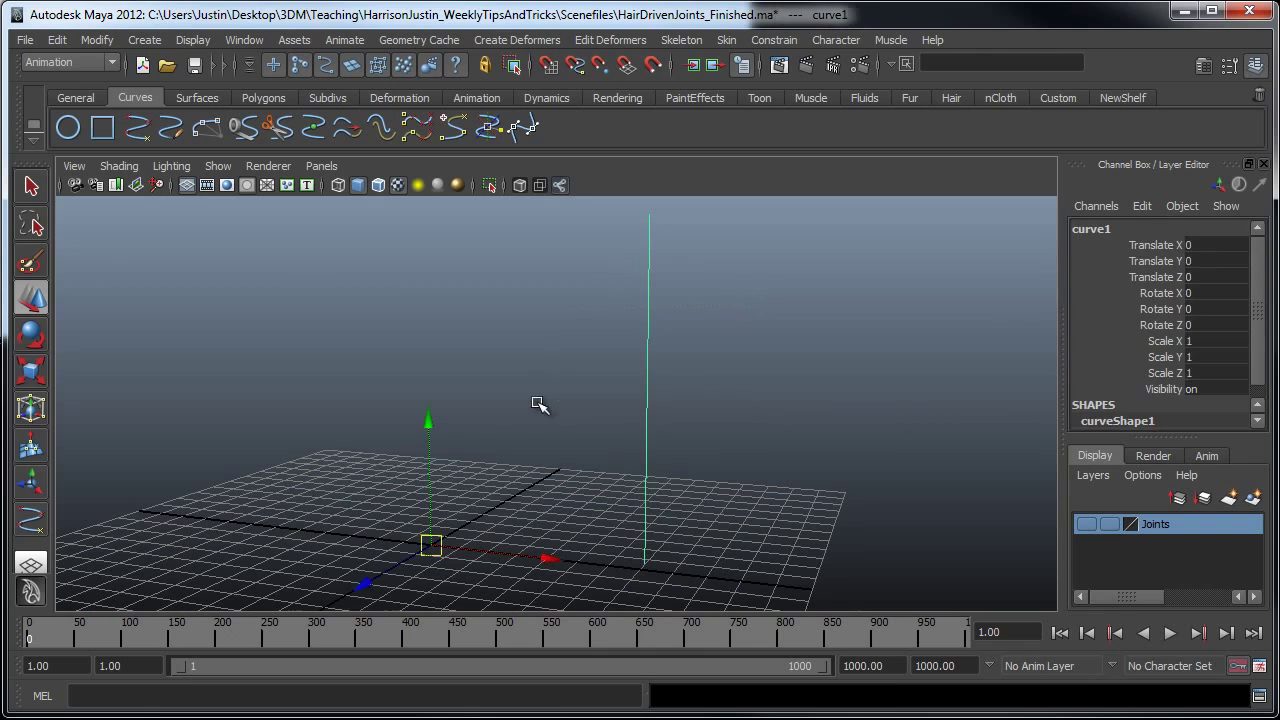
click(112, 66)
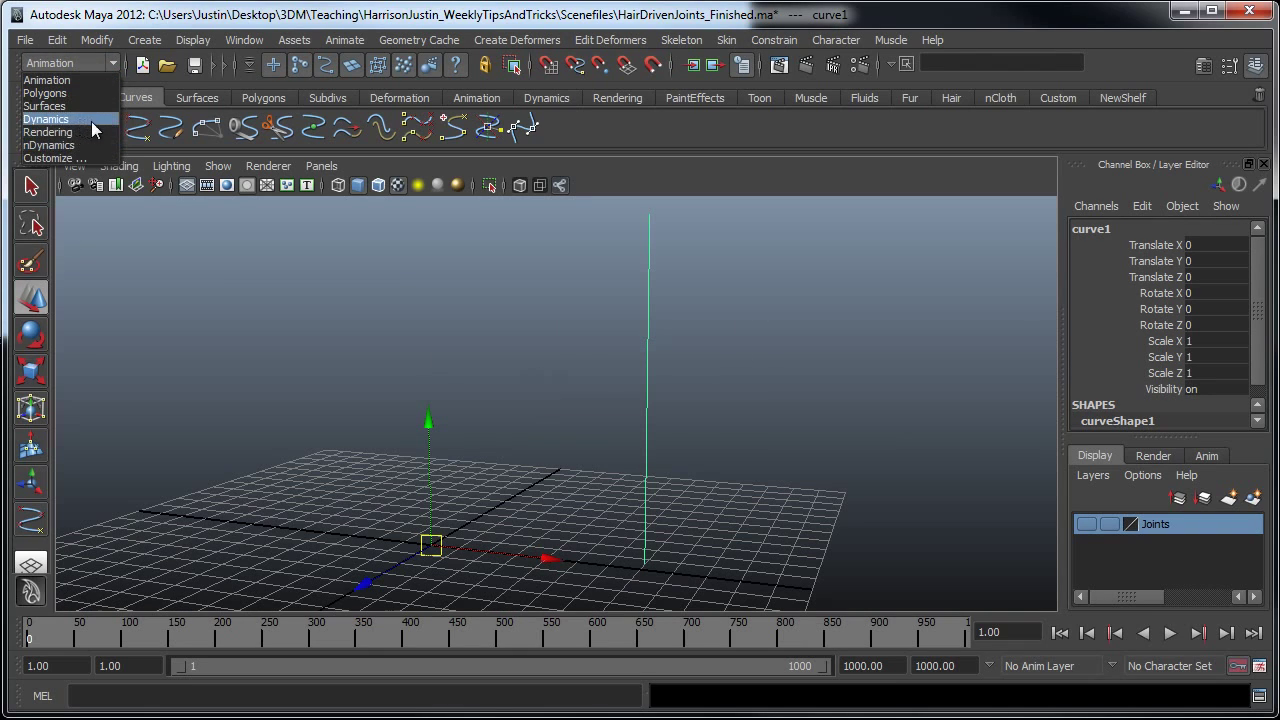
click(59, 119)
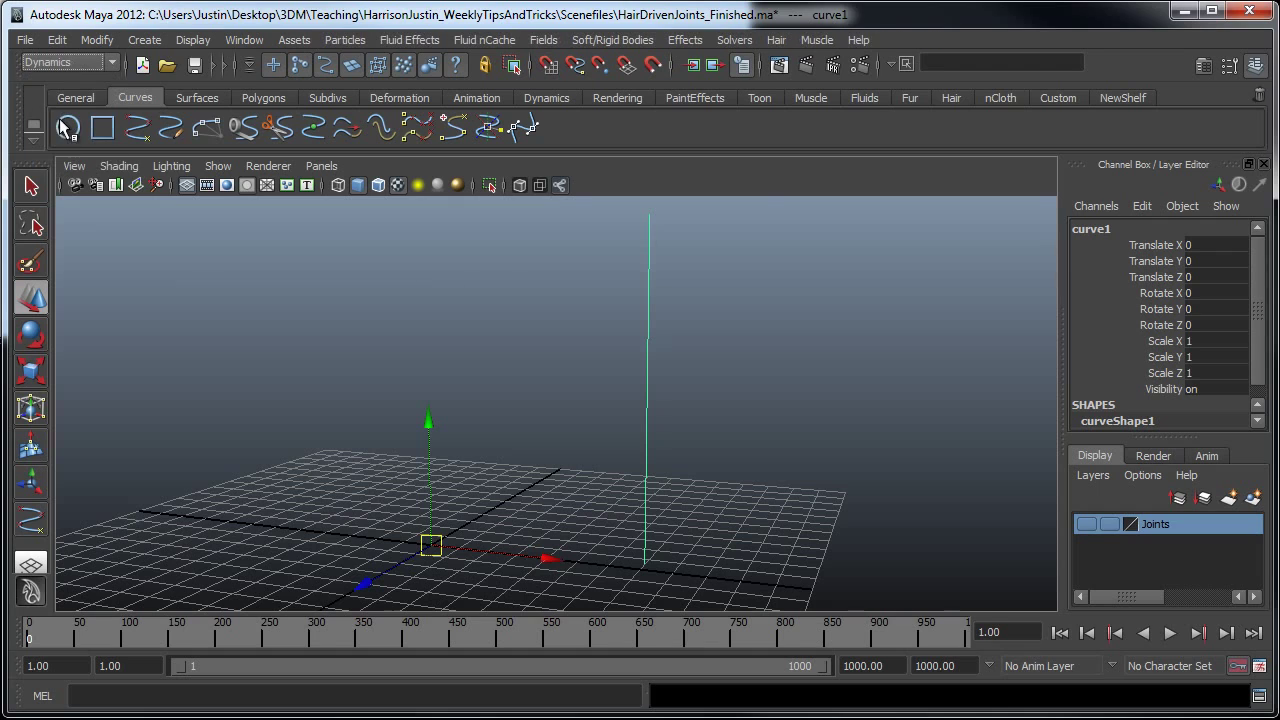
click(772, 42)
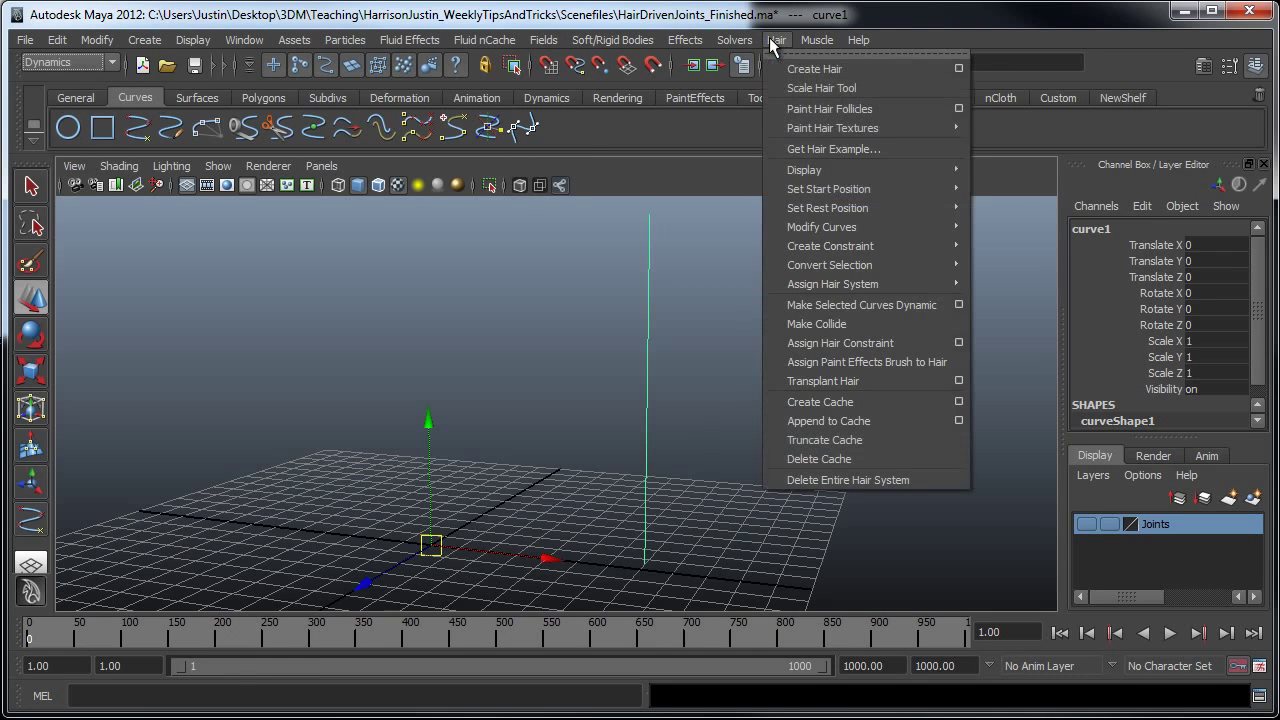
click(883, 313)
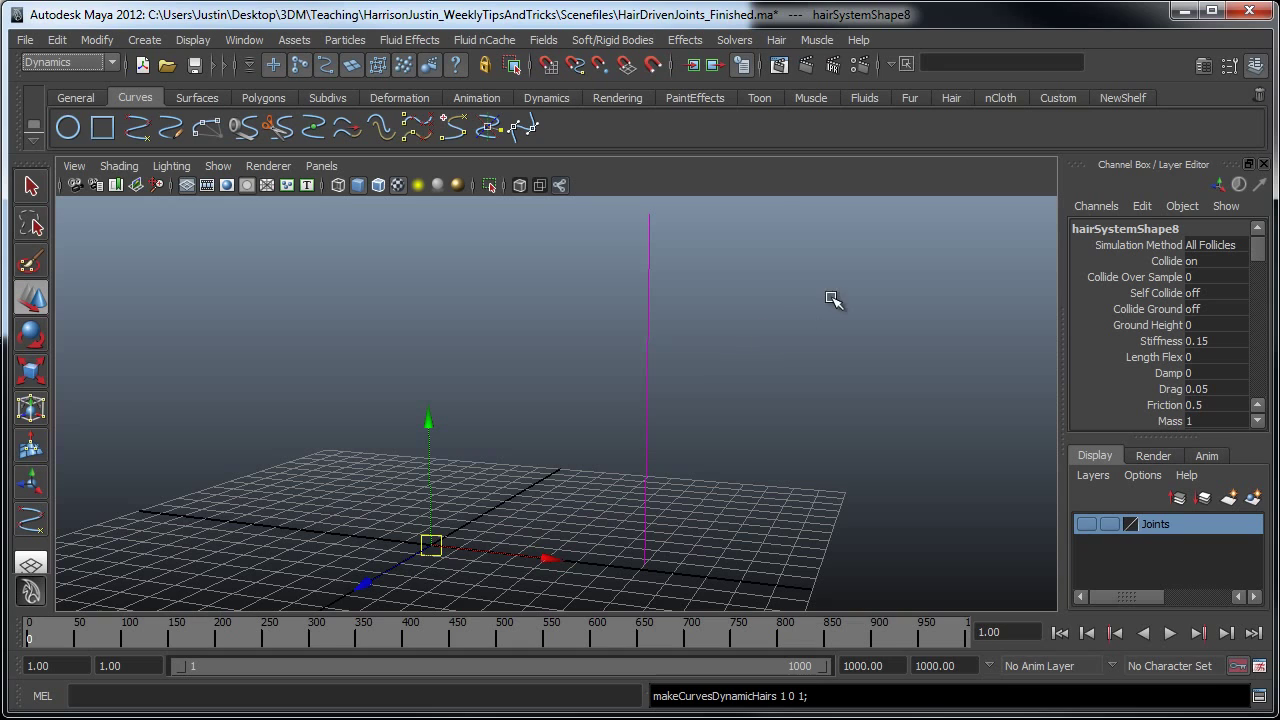
Open the Outliner and expand hairSystem8OutputCurves to select the output curve2.
click(244, 40)
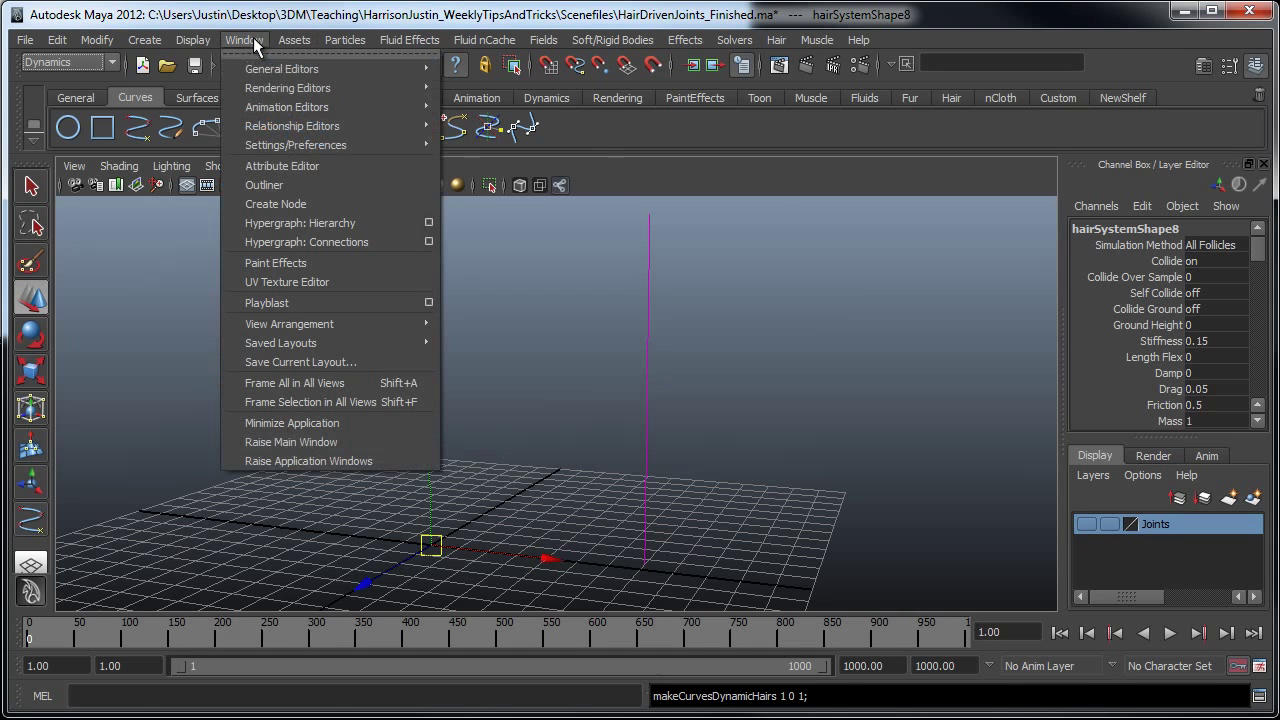
click(279, 186)
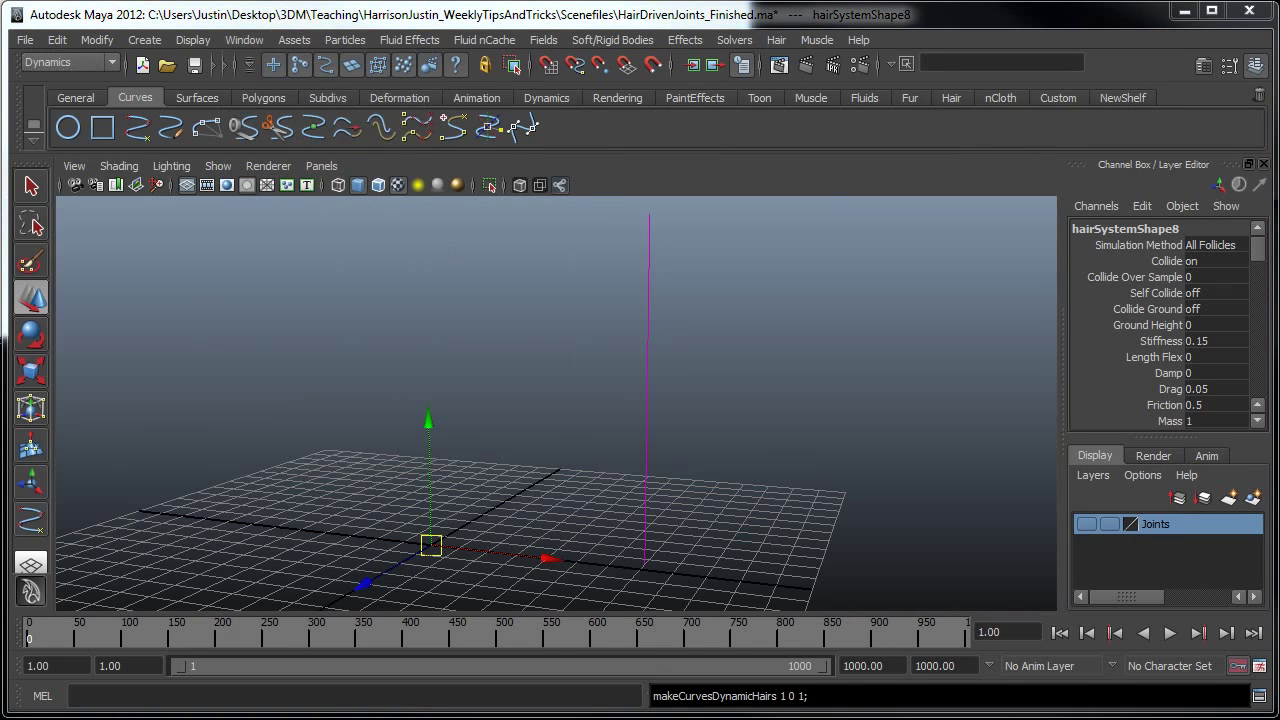
drag(928, 114, 918, 98)
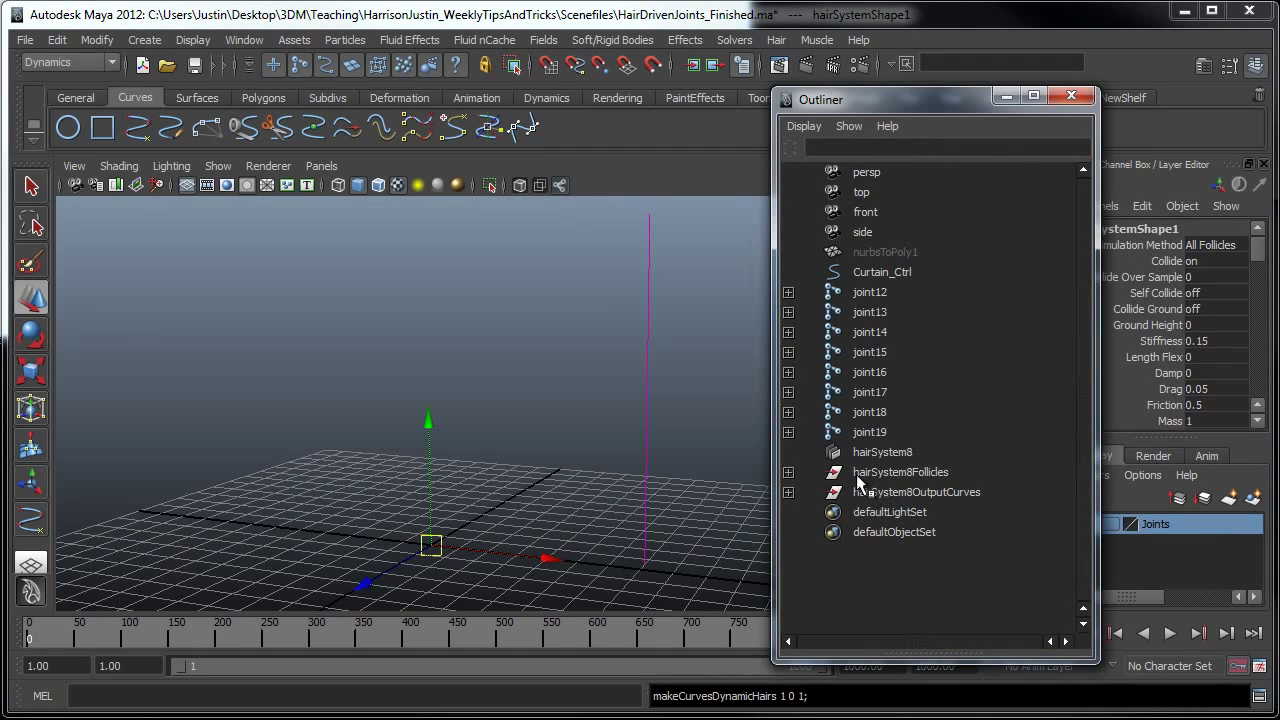
click(925, 474)
click(949, 493)
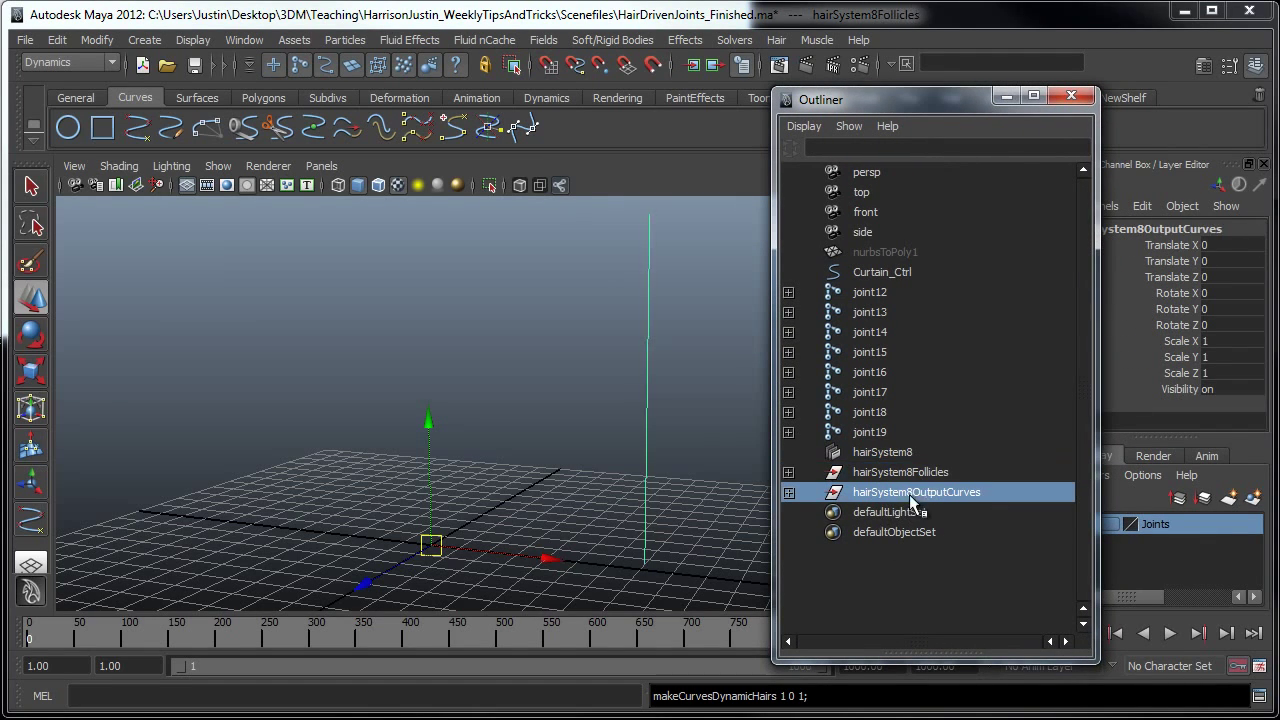
click(788, 492)
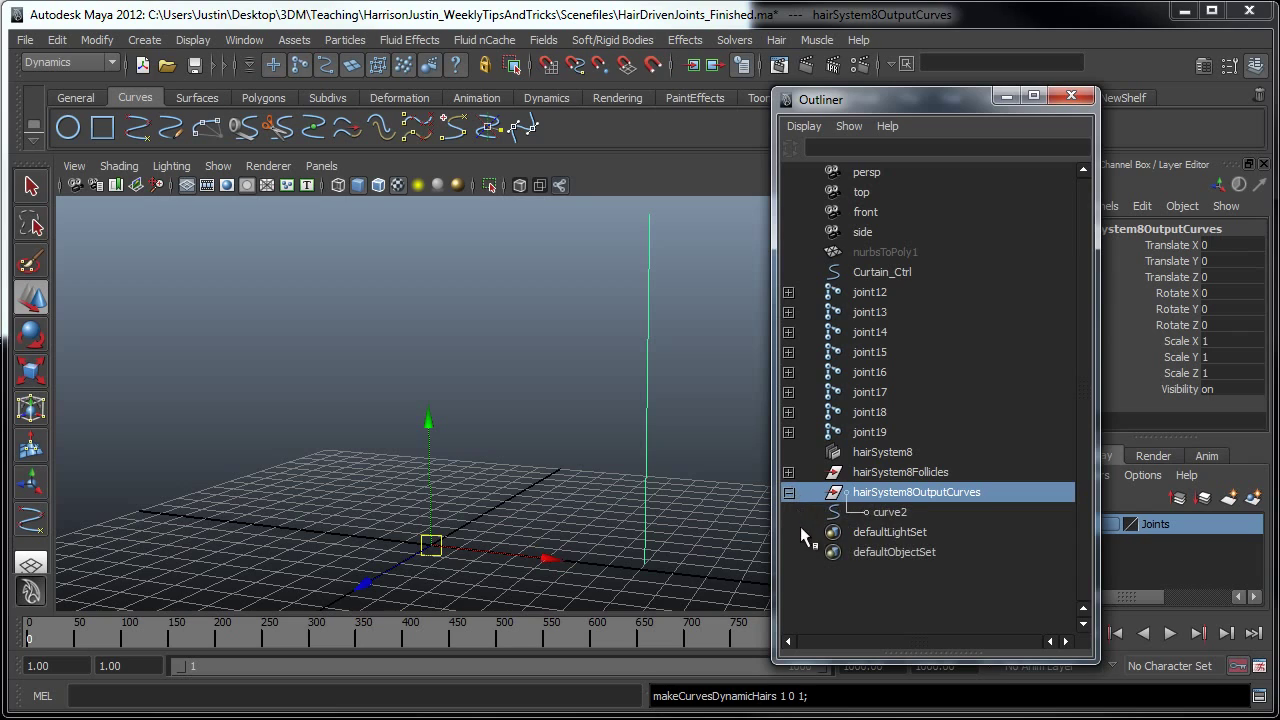
click(887, 511)
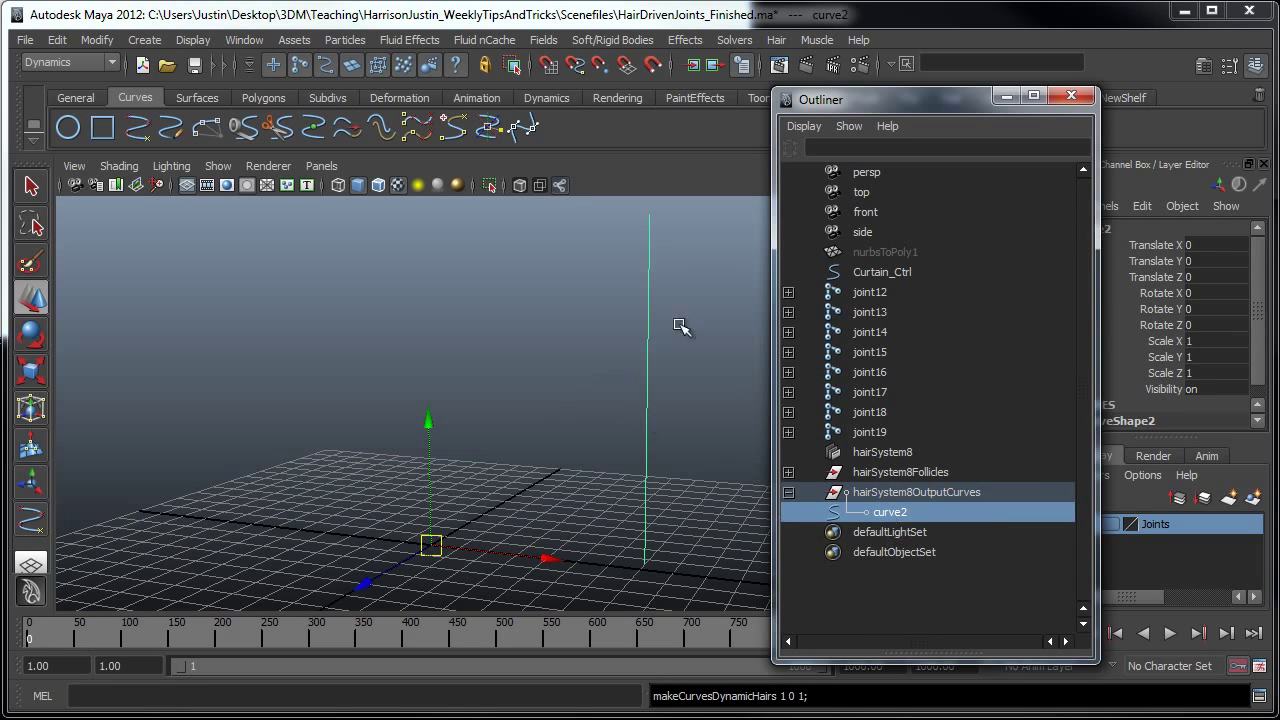
Expand hairSystem8Follicles > follicle8, select curve1 and hide it, leaving curve2 visible.
click(788, 472)
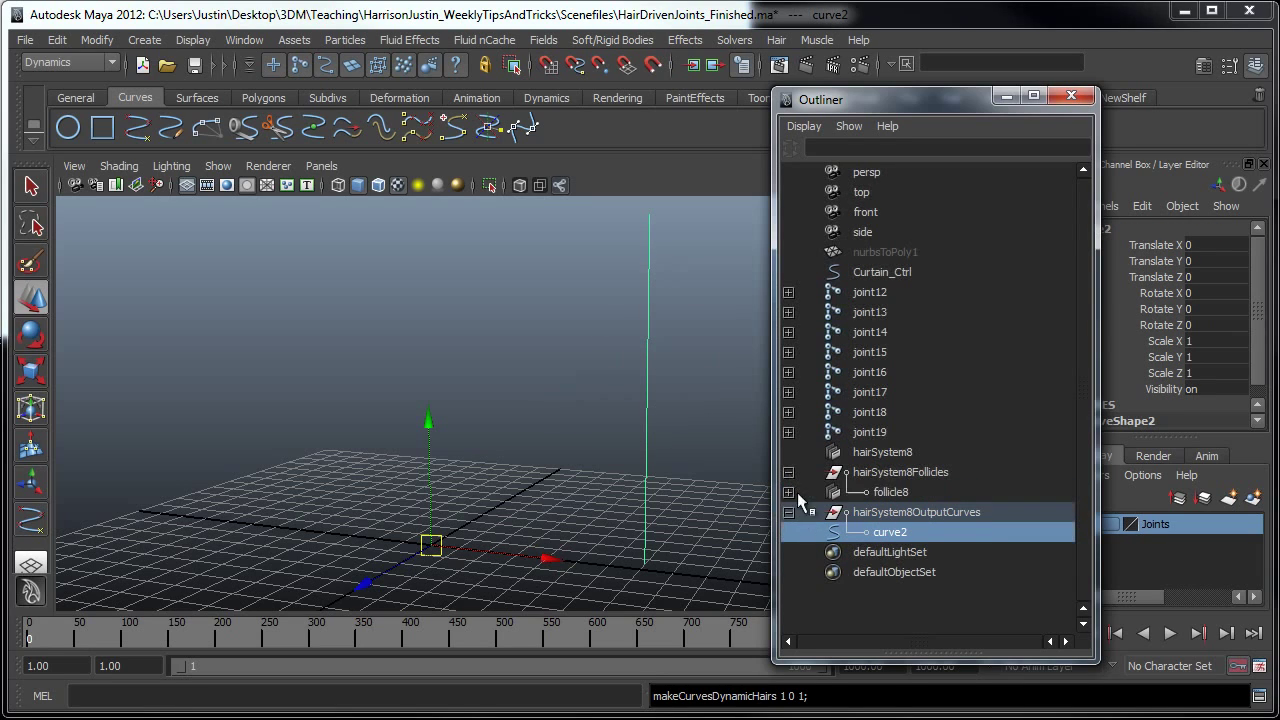
click(788, 492)
click(905, 511)
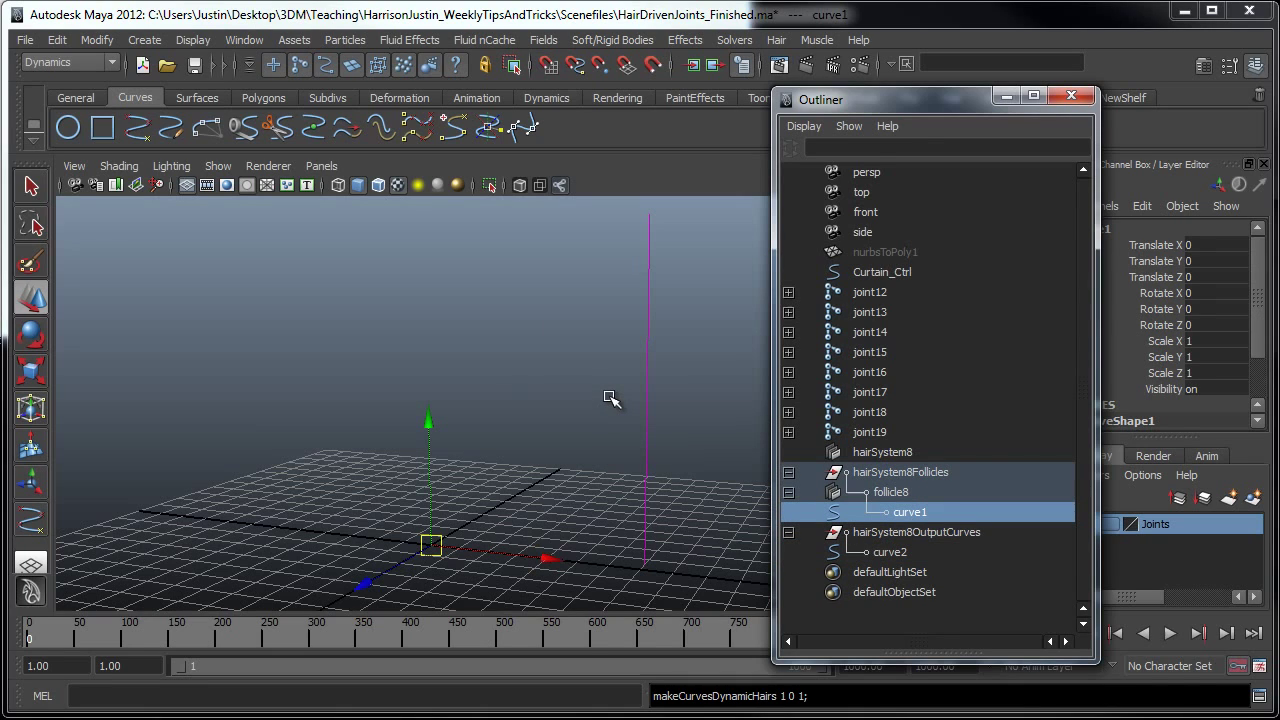
click(890, 474)
click(908, 513)
key(ctrl+h)
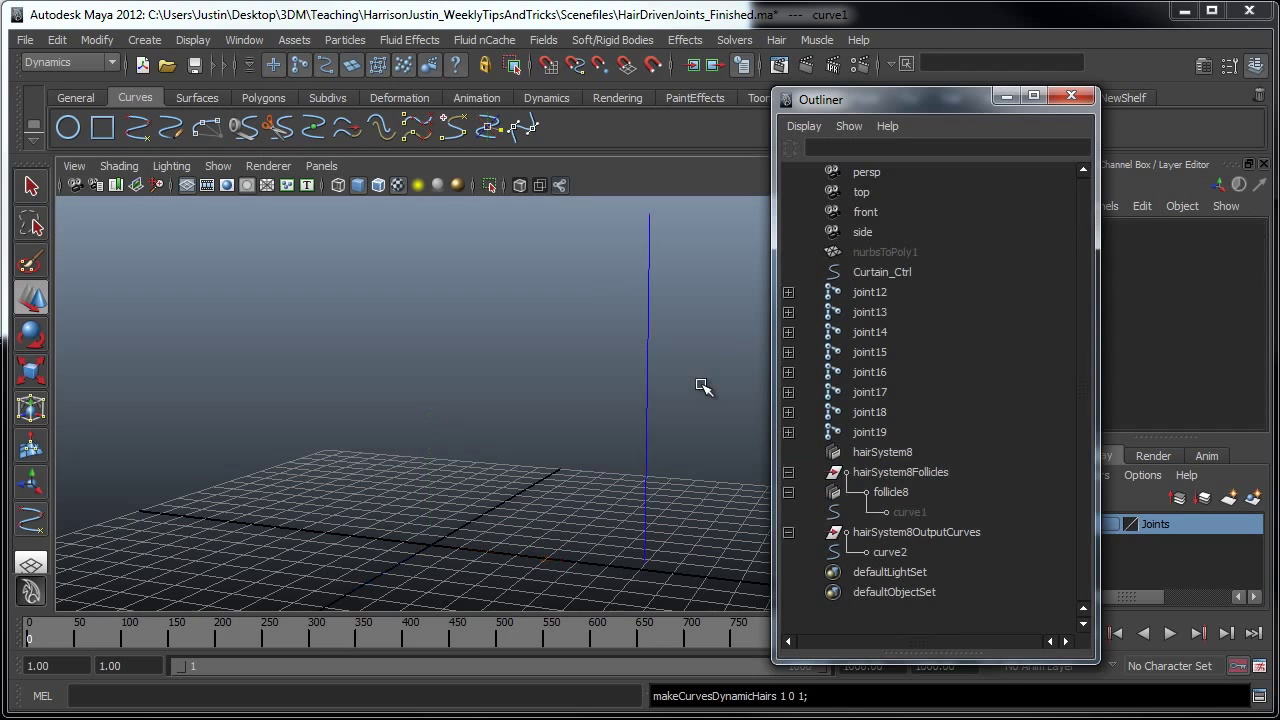
alt+drag(643, 380, 651, 474)
drag(580, 430, 297, 466)
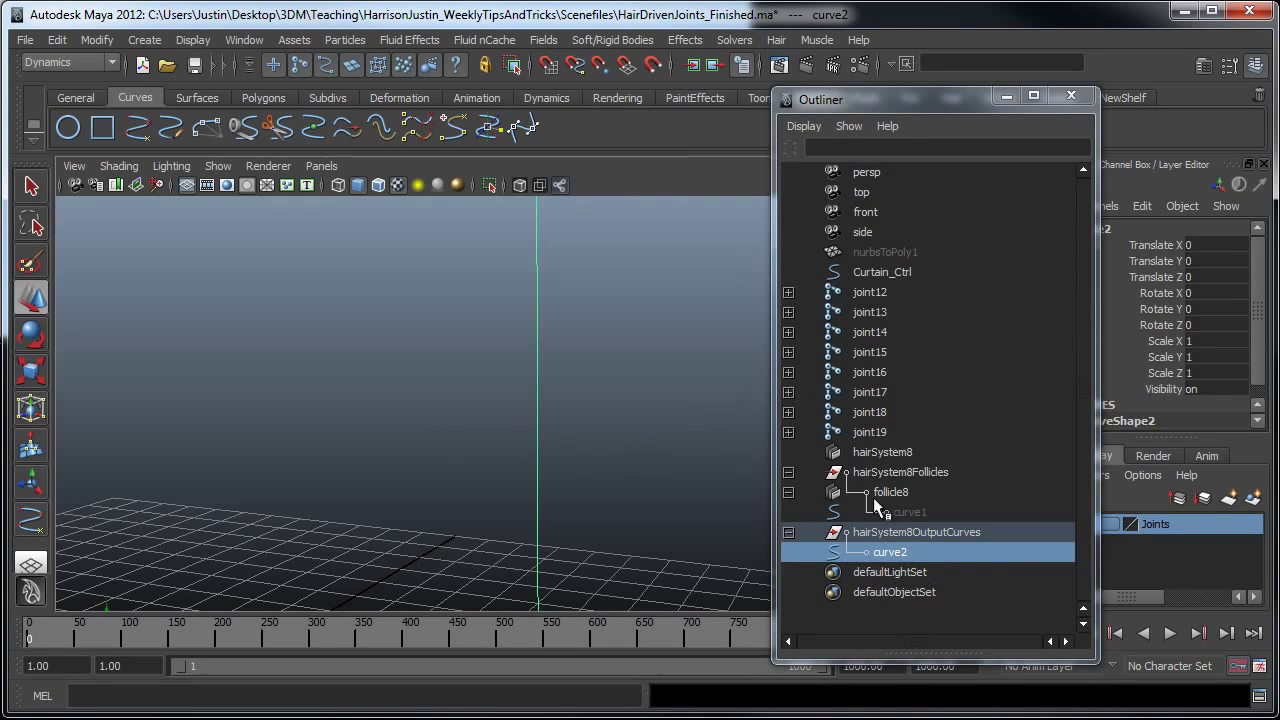
alt+drag(606, 436, 584, 404)
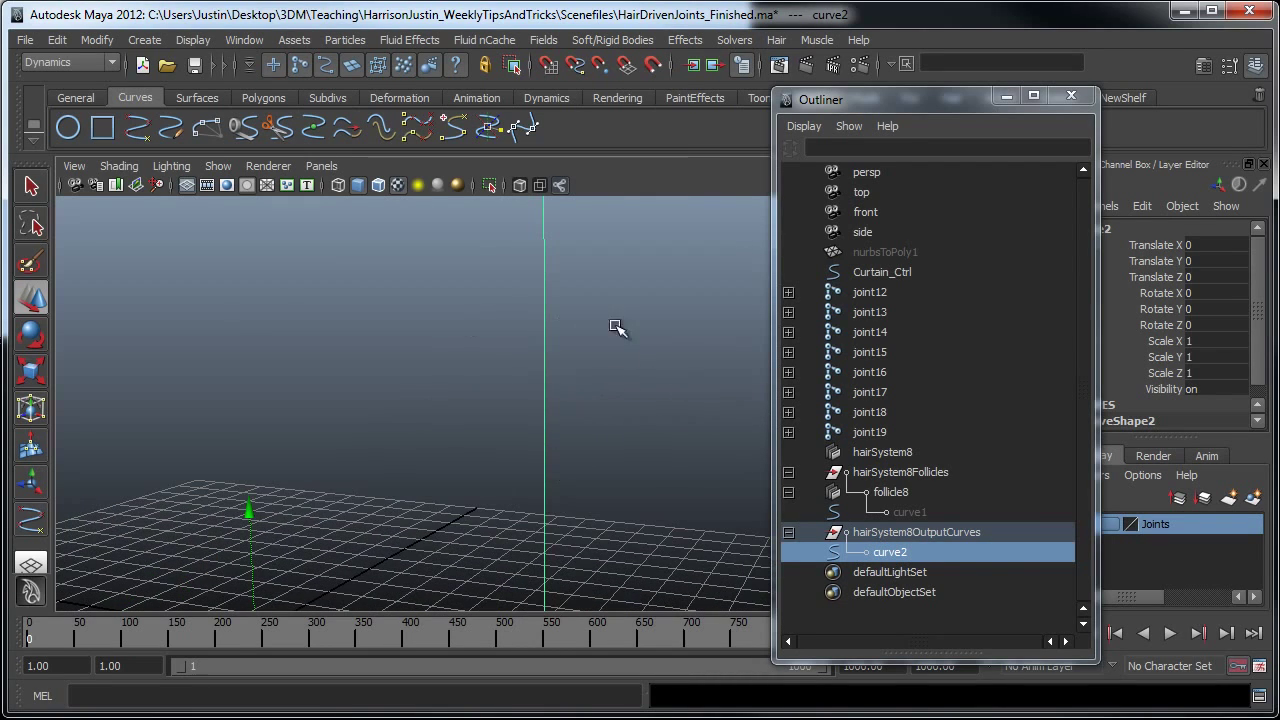
Change follicleShape8's Point Lock from BothEnds to Base in the Attribute Editor.
drag(962, 104, 658, 83)
click(1206, 70)
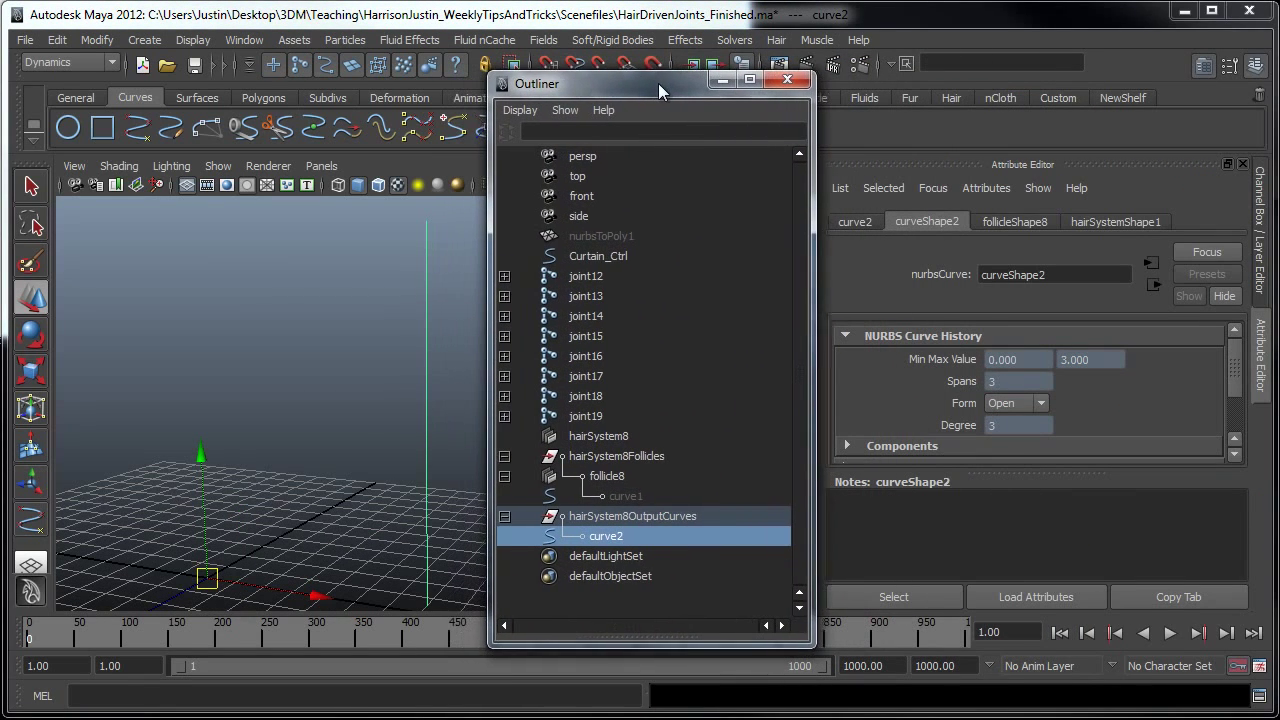
click(1015, 221)
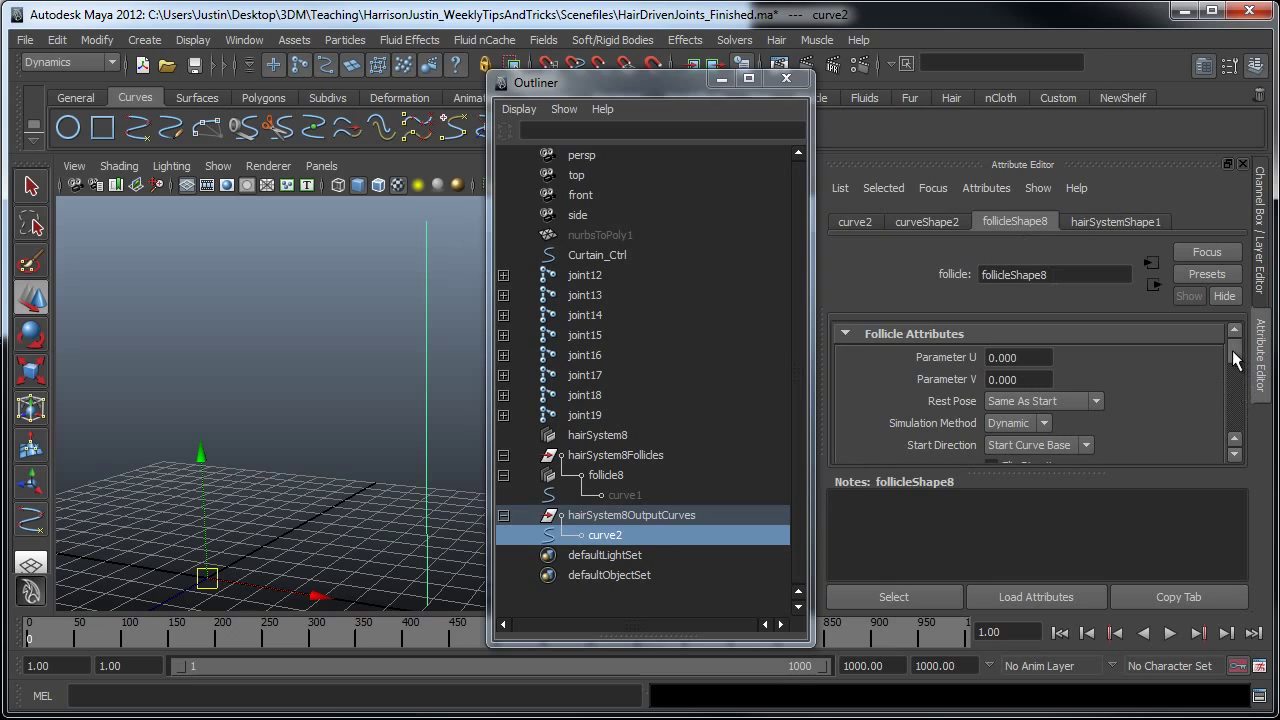
scroll(1236, 370, down, 5)
scroll(1236, 370, up, 1)
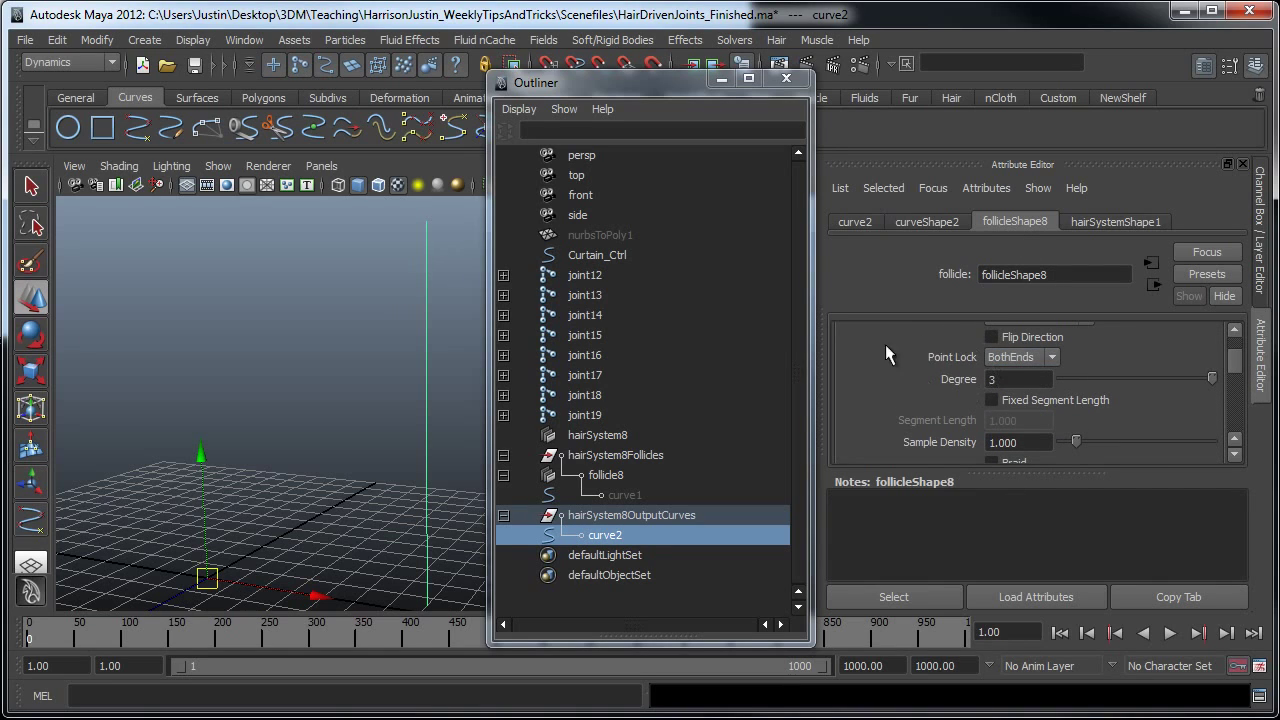
click(1052, 358)
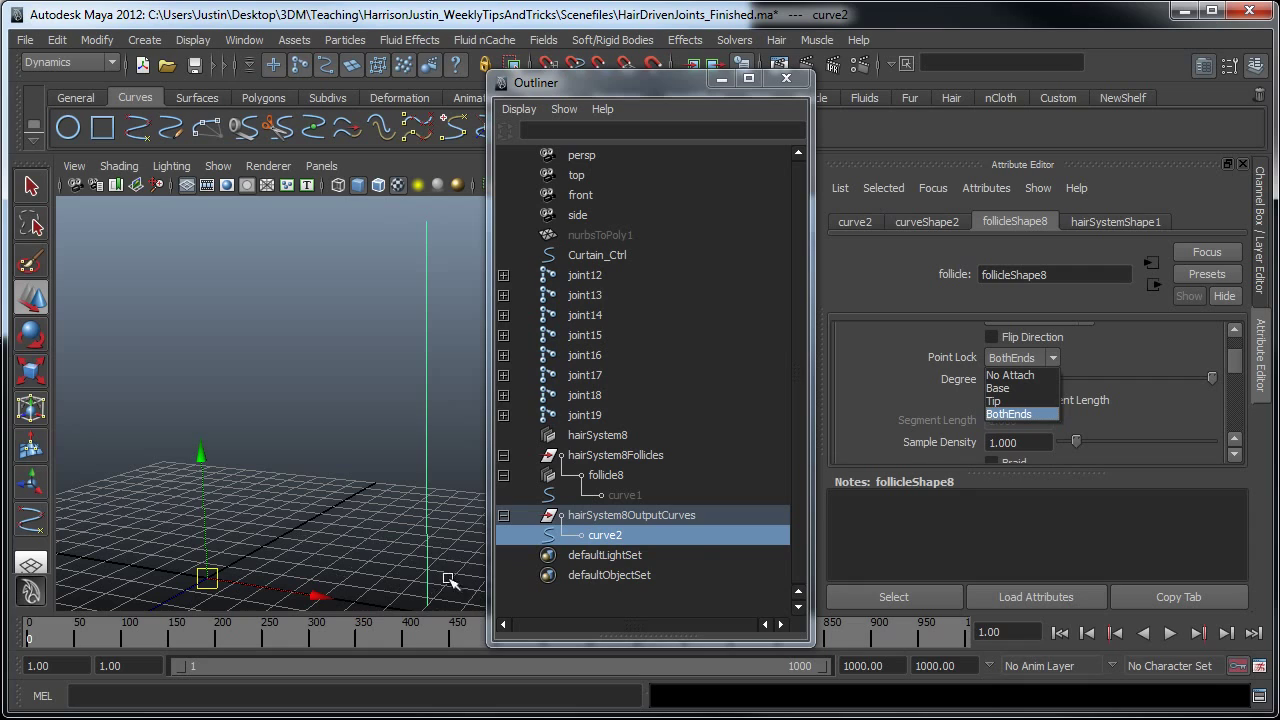
click(1014, 388)
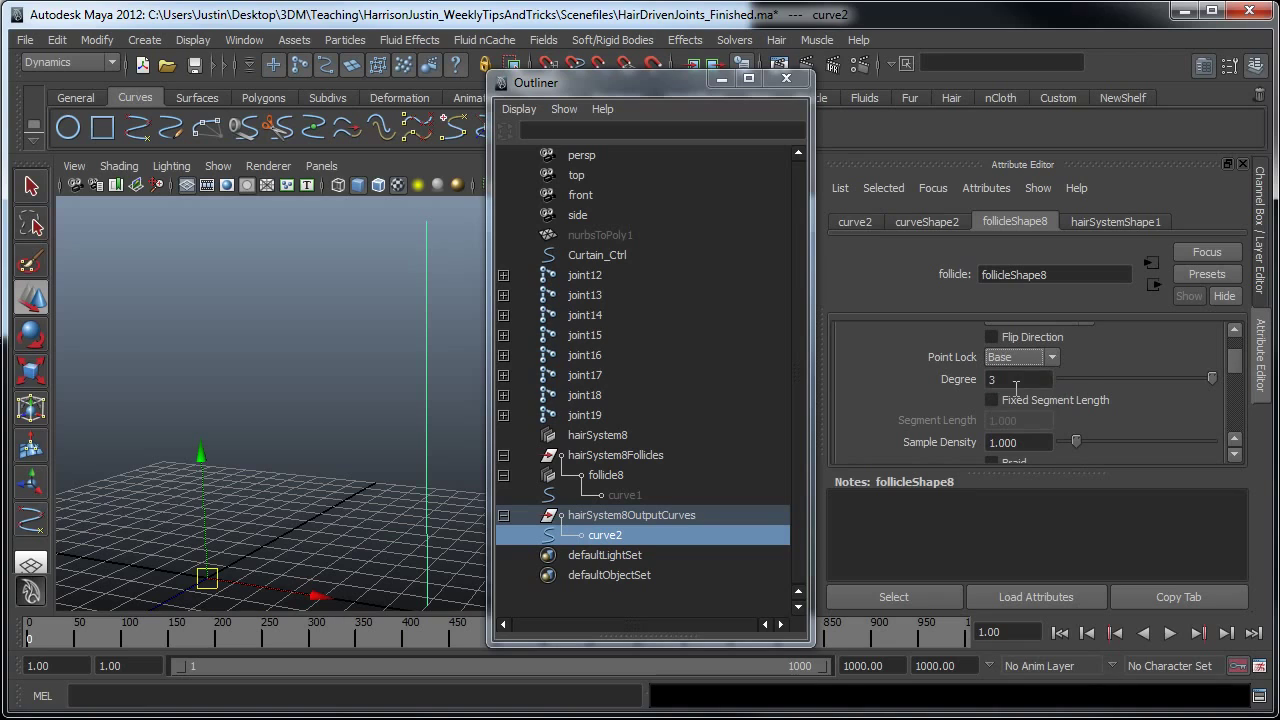
drag(677, 81, 756, 68)
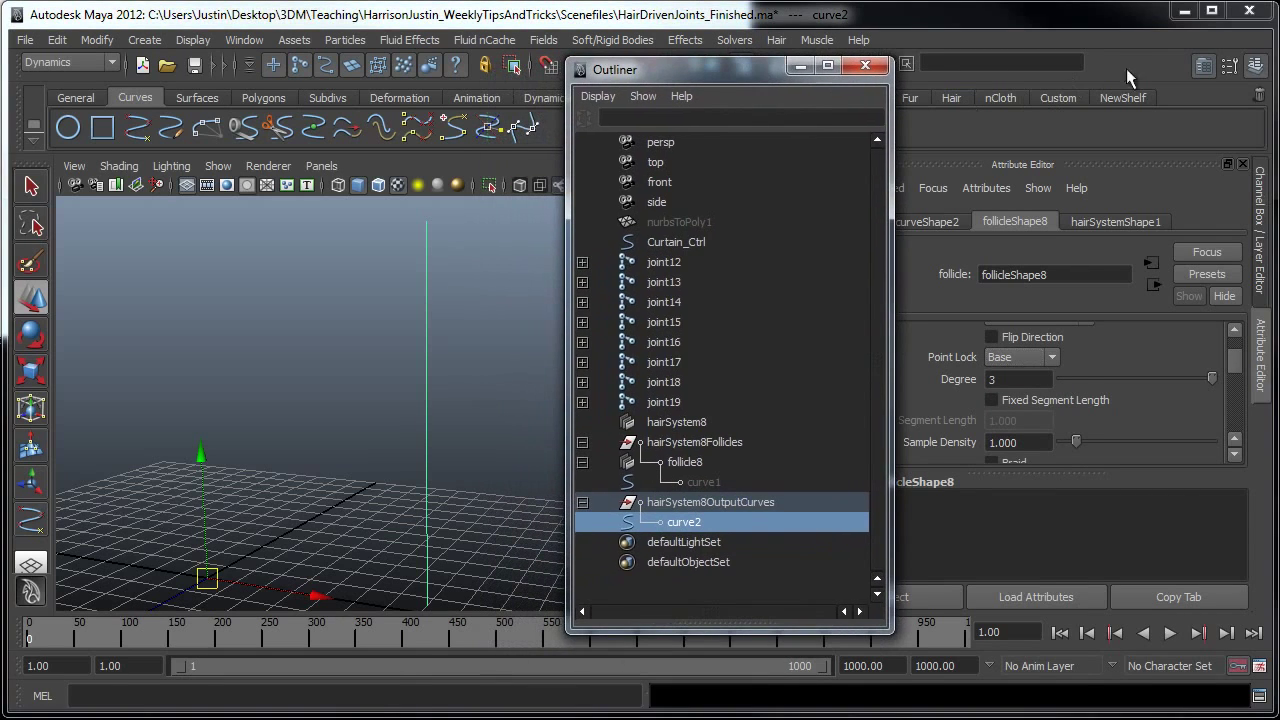
Make the Joints layer visible again, reframe the full joint chains, and deselect curve2.
click(1206, 66)
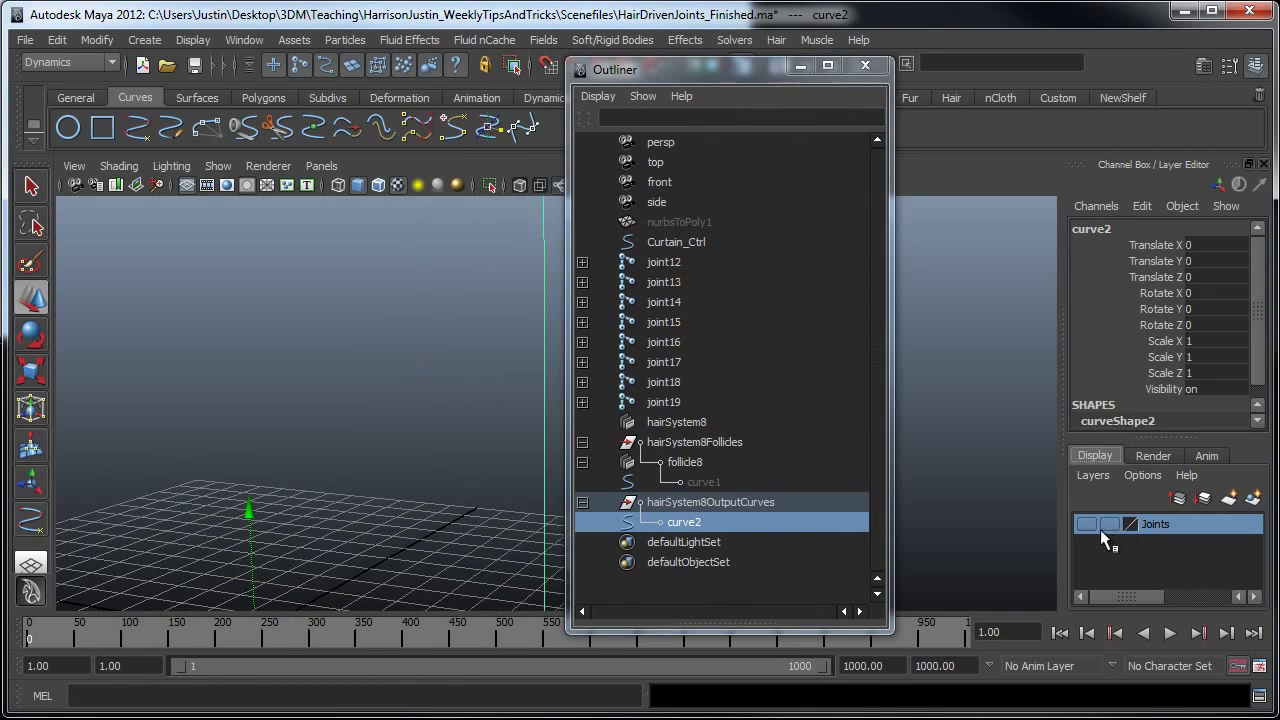
click(1090, 524)
drag(686, 85, 896, 77)
alt+right_drag(620, 370, 391, 376)
alt+middle_drag(391, 376, 600, 300)
click(649, 290)
In the IK Spline Handle Tool options, turn off Root on curve, Auto parent curve and Auto create curve.
click(477, 99)
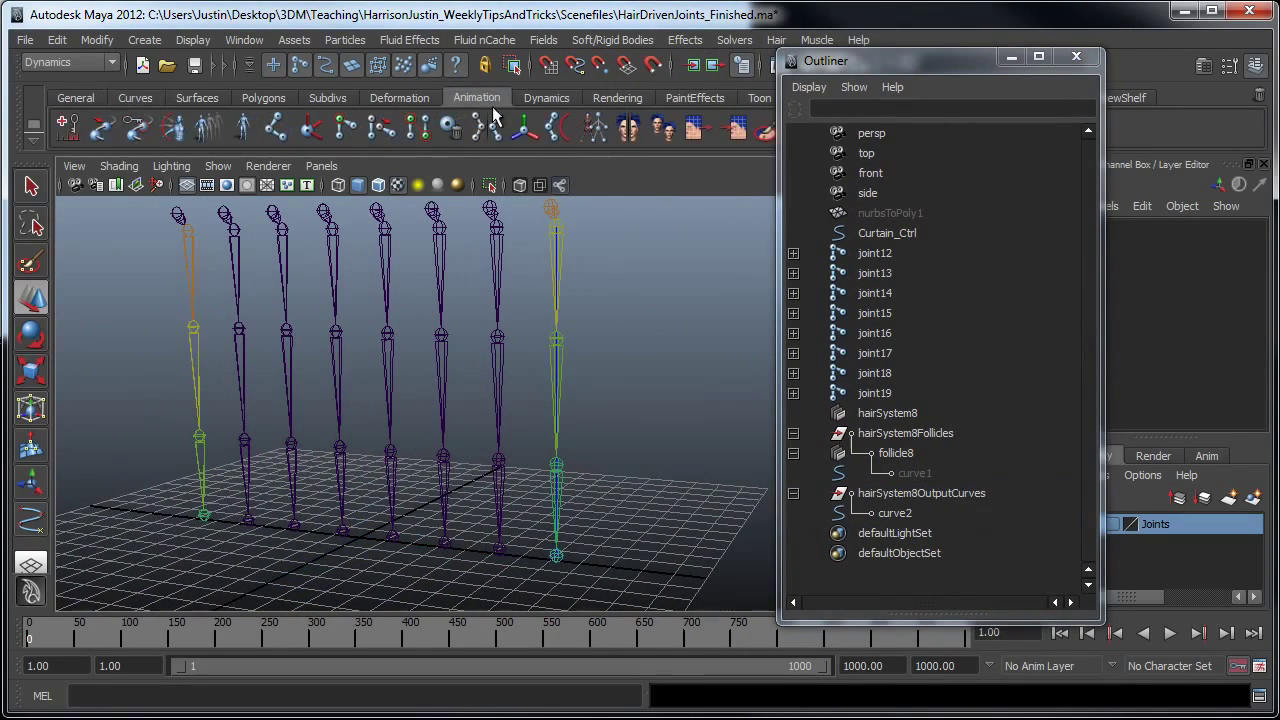
double_click(557, 128)
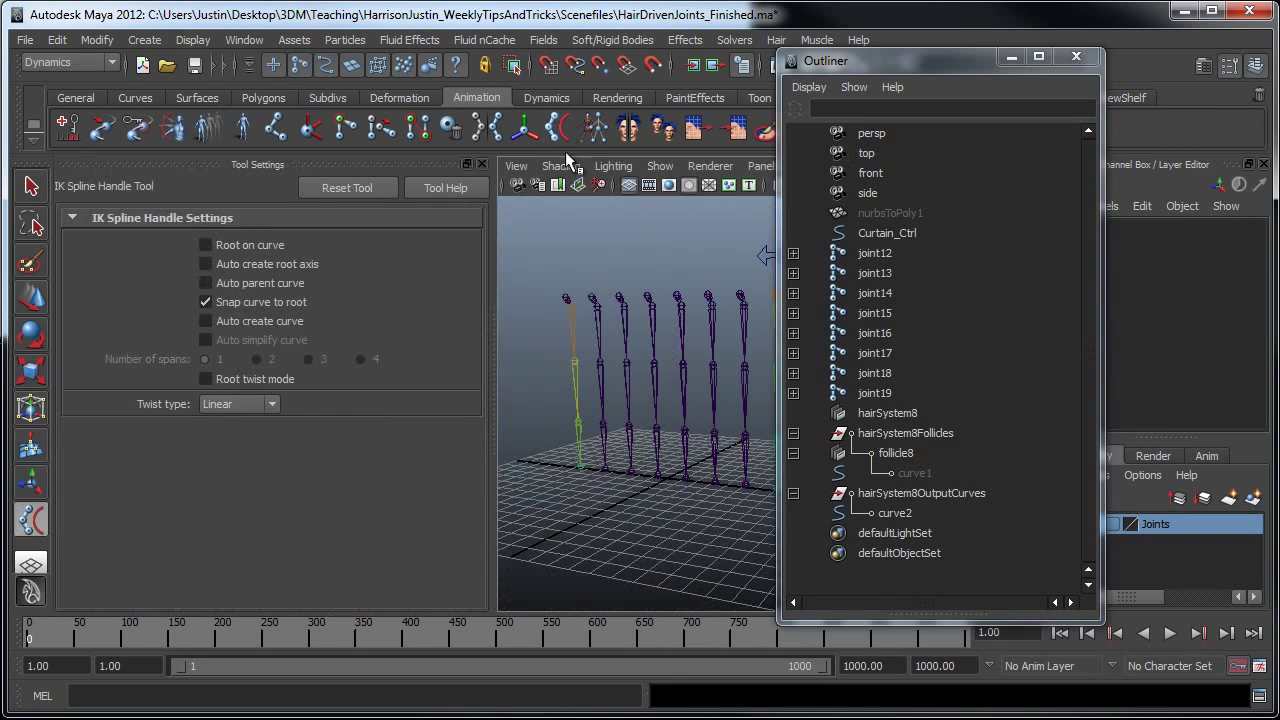
click(205, 245)
click(205, 283)
click(205, 321)
click(205, 340)
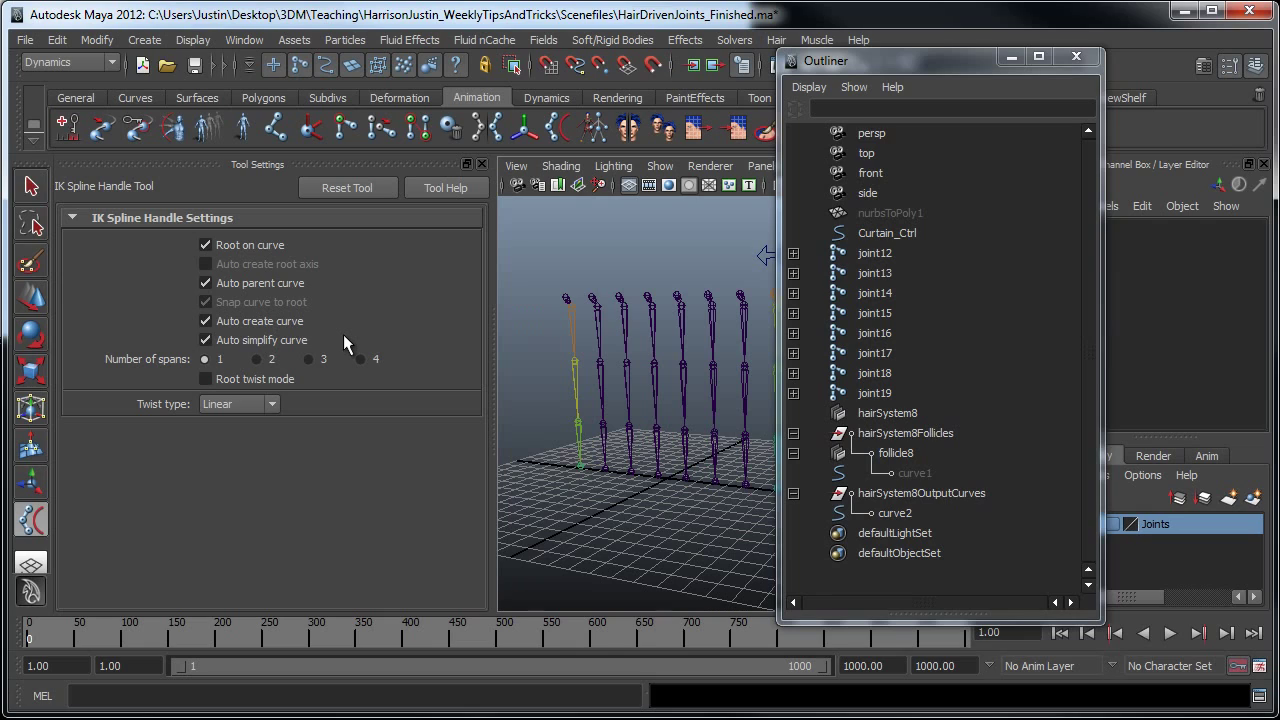
click(205, 245)
click(206, 284)
click(206, 321)
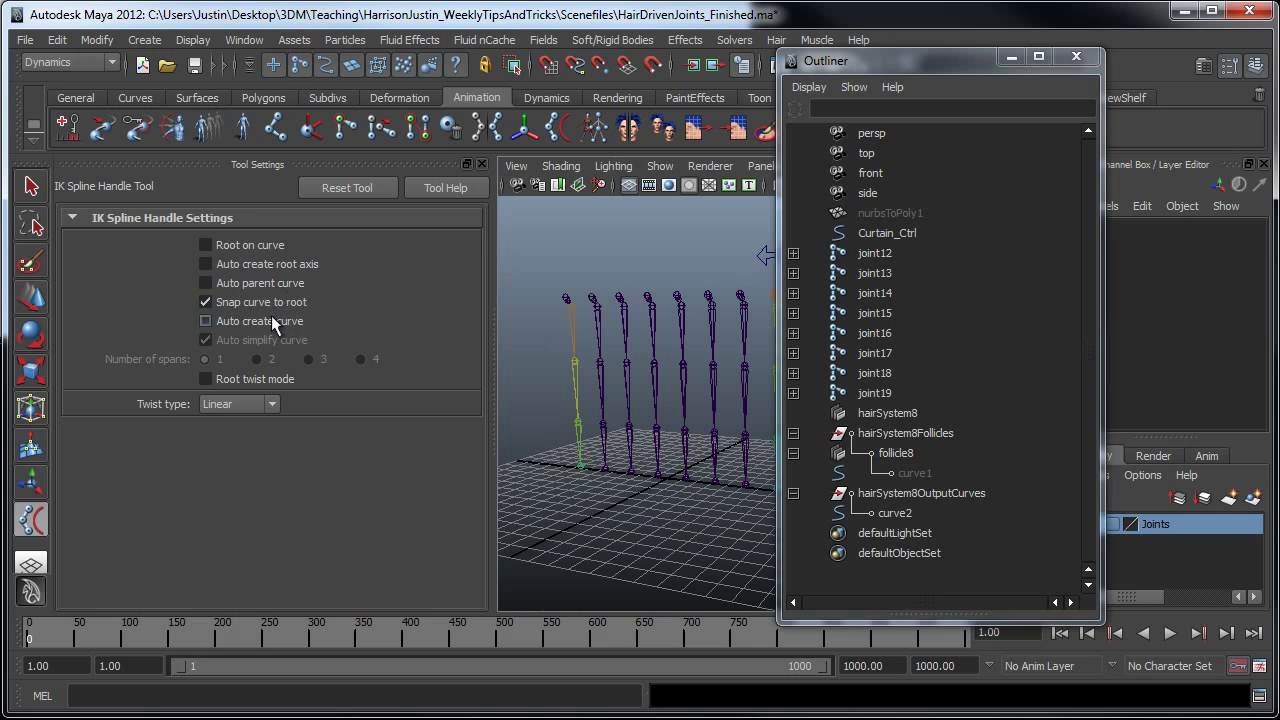
scroll(672, 325, up, 6)
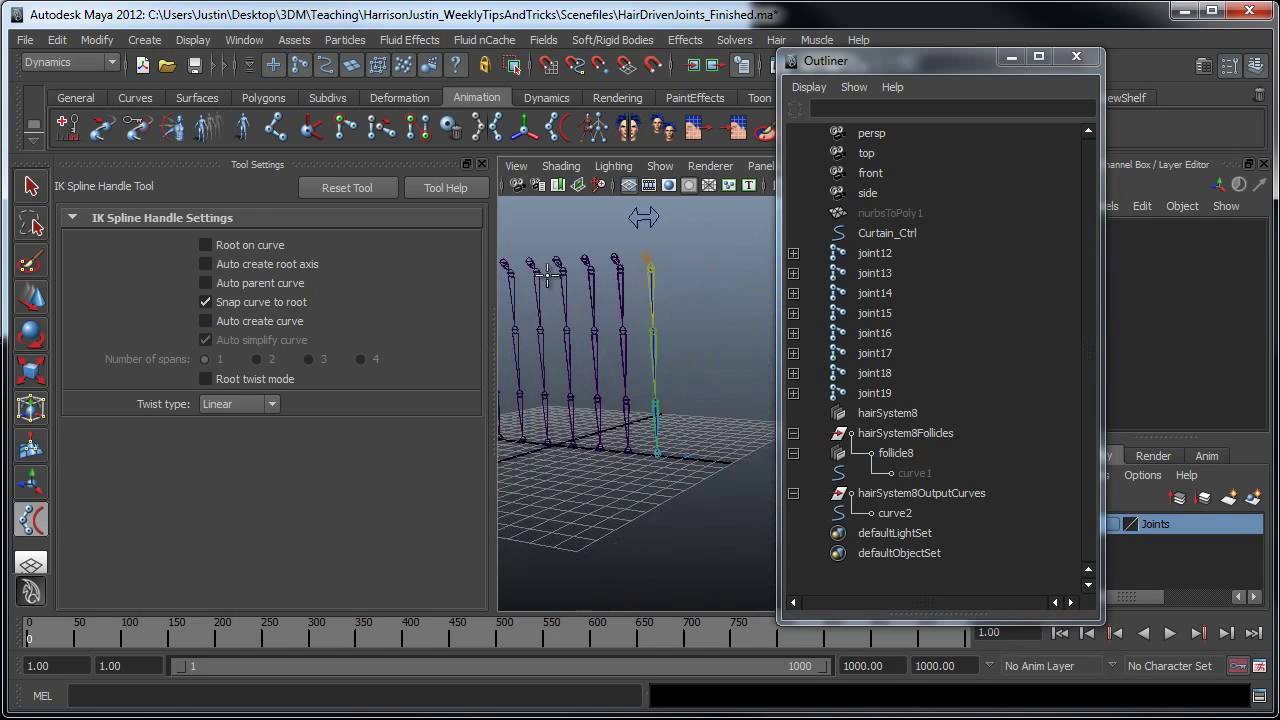
scroll(672, 328, down, 4)
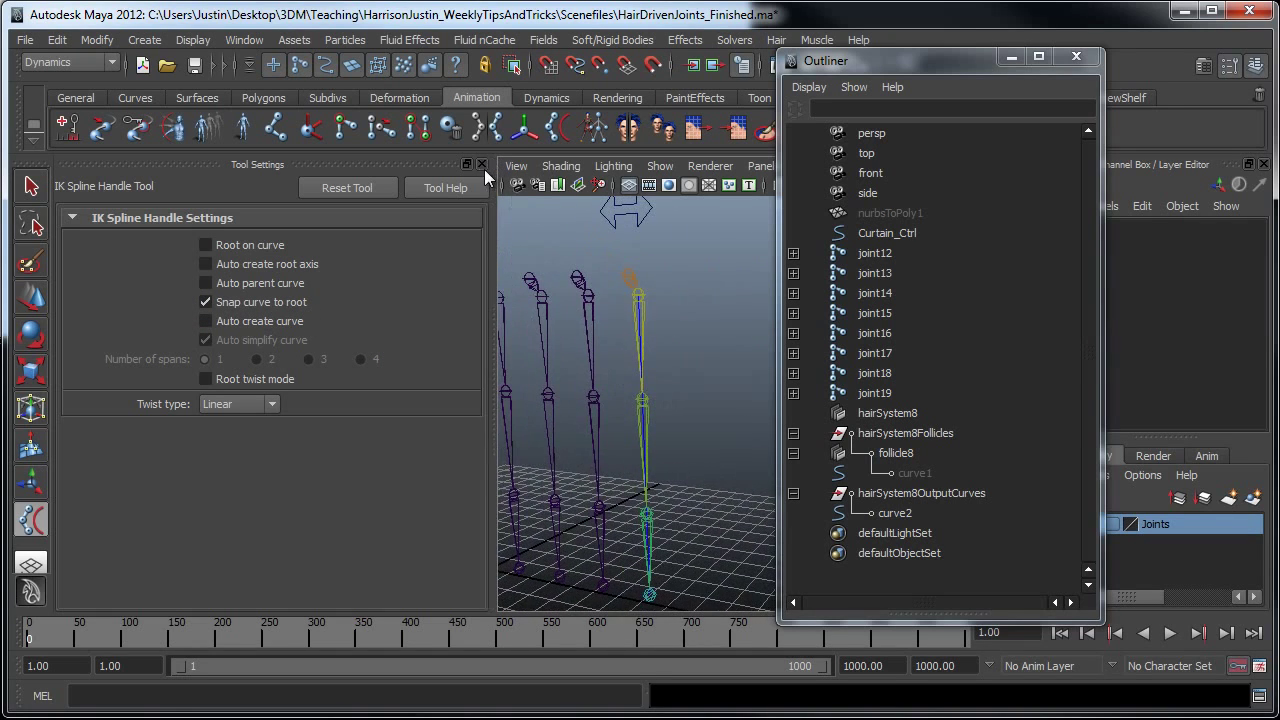
Create ikHandle1 from the rightmost chain's top joint to its bottom joint along curve2.
key(ctrl+shift+t)
alt+drag(552, 320, 500, 395)
alt+right_drag(500, 395, 618, 405)
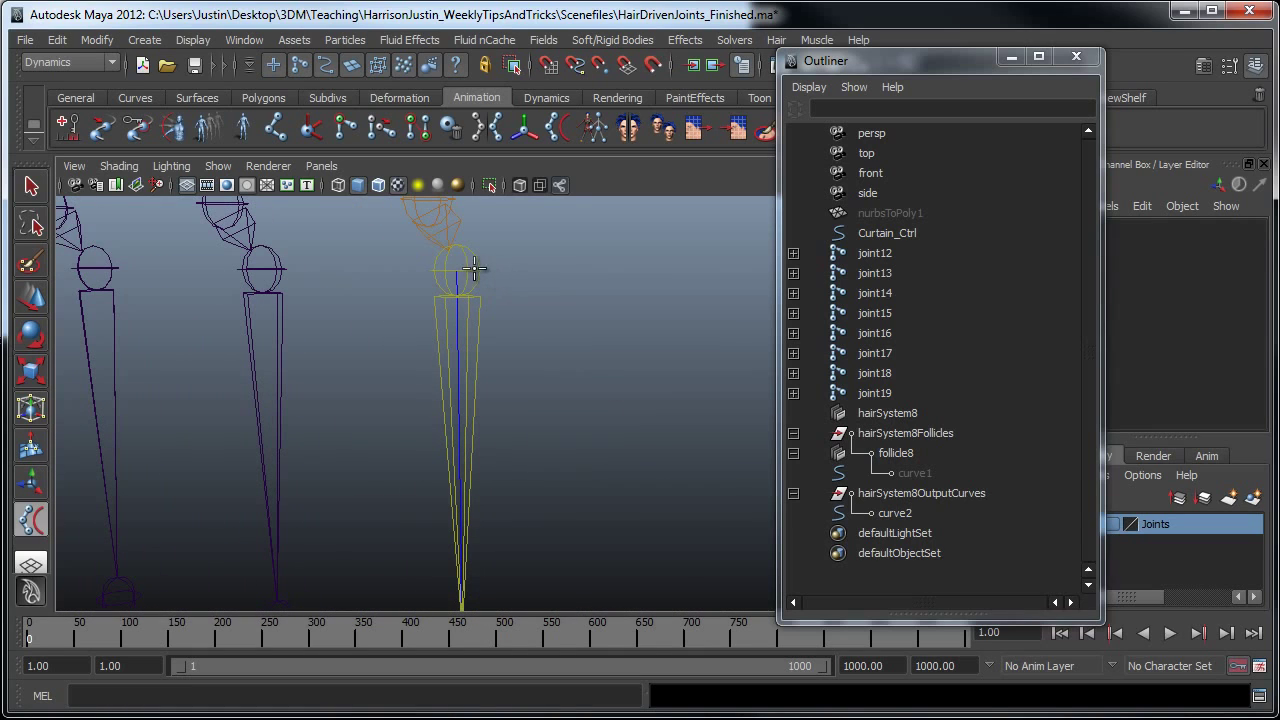
alt+right_drag(476, 269, 530, 289)
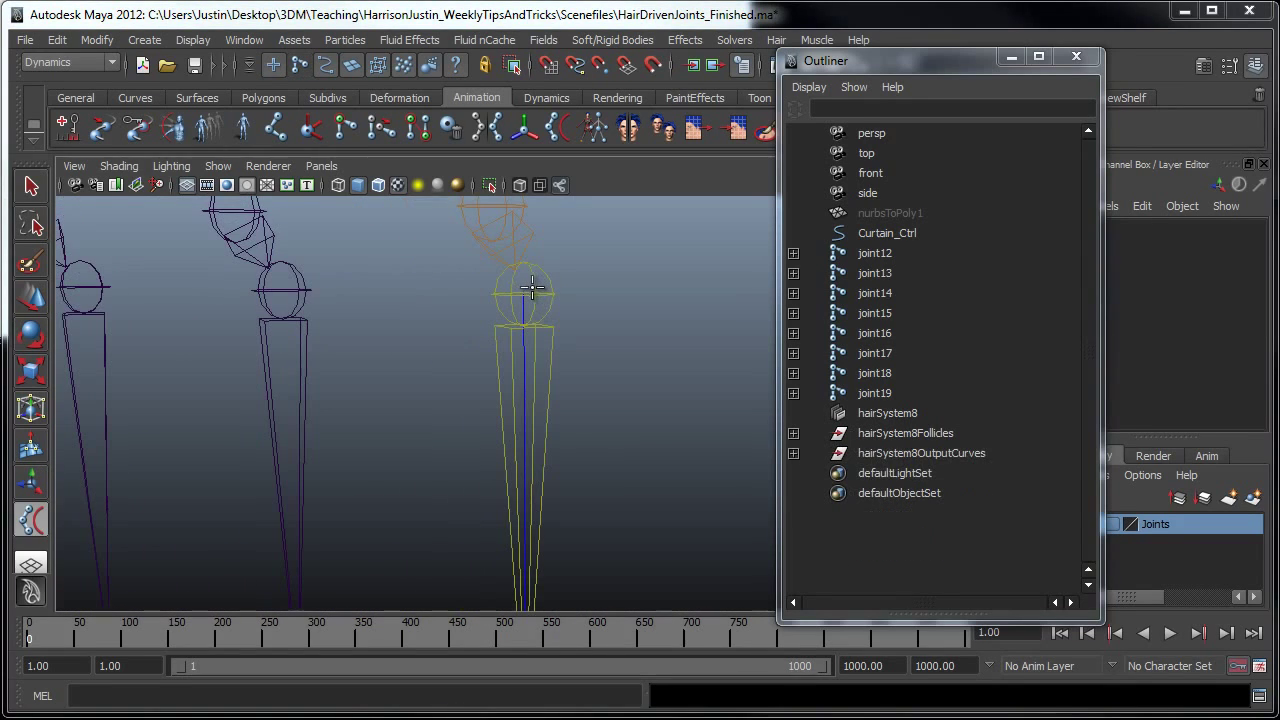
click(536, 290)
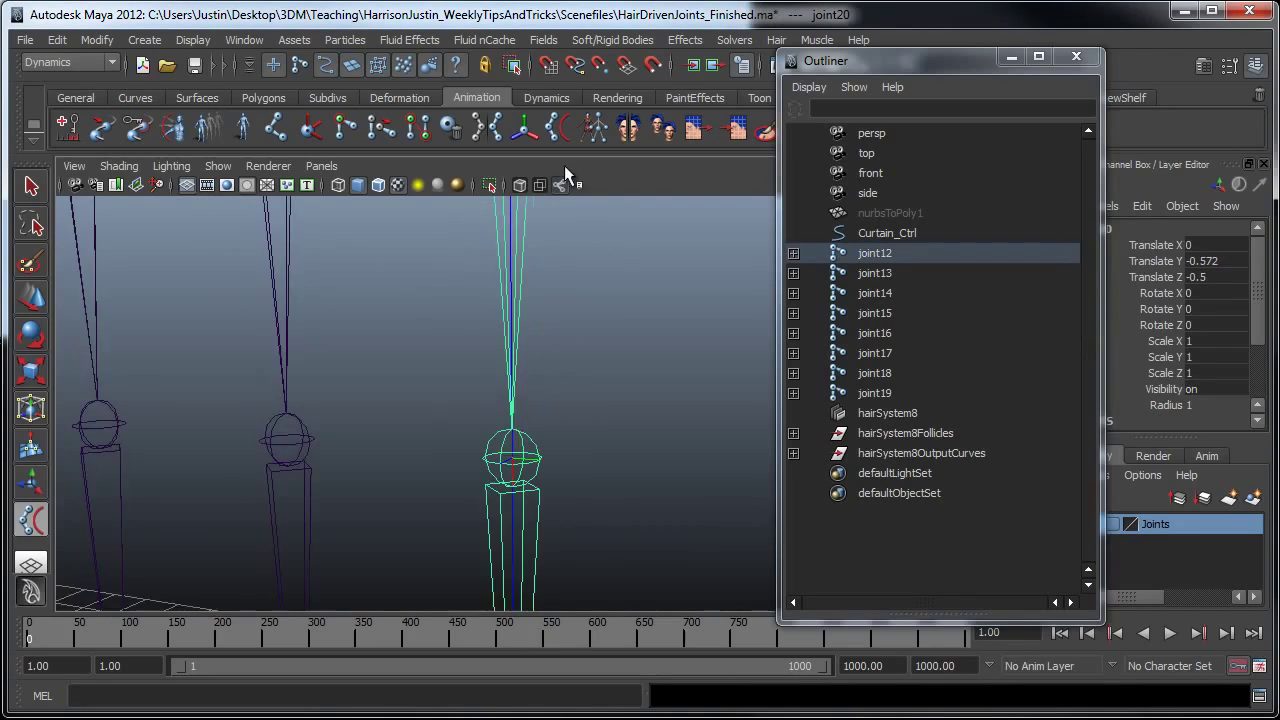
alt+drag(588, 251, 595, 527)
click(537, 481)
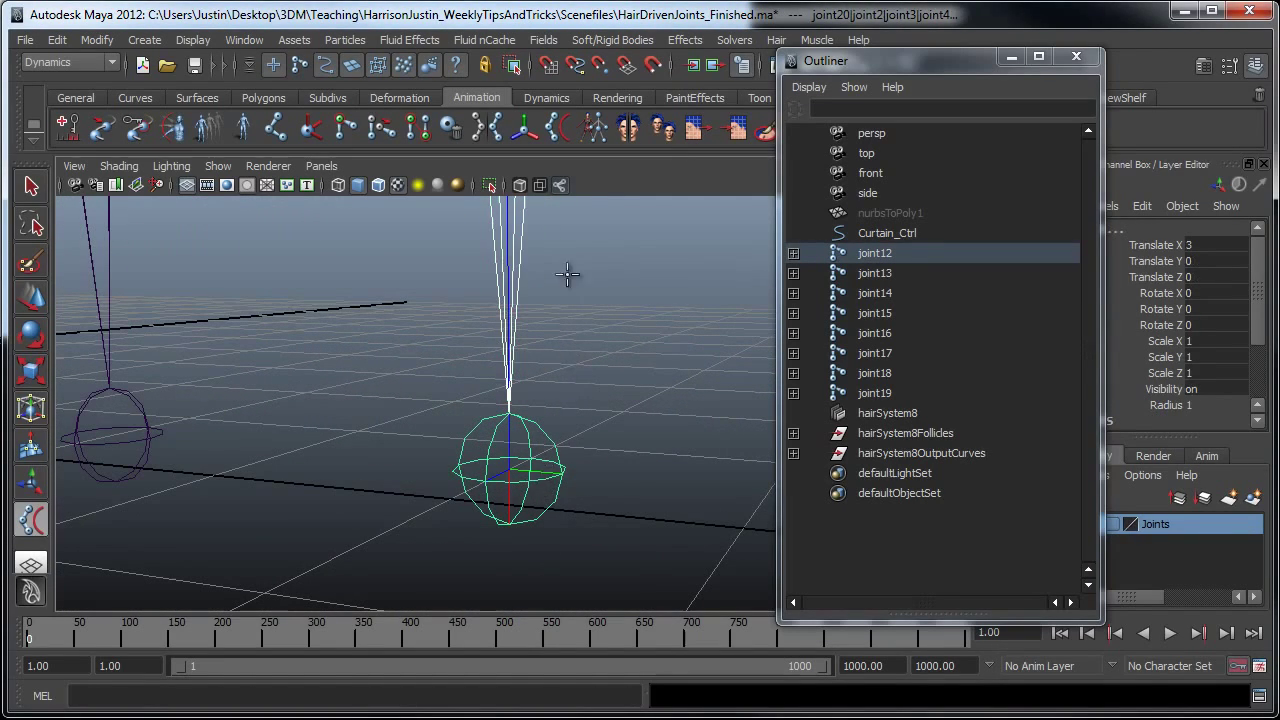
alt+drag(571, 260, 557, 513)
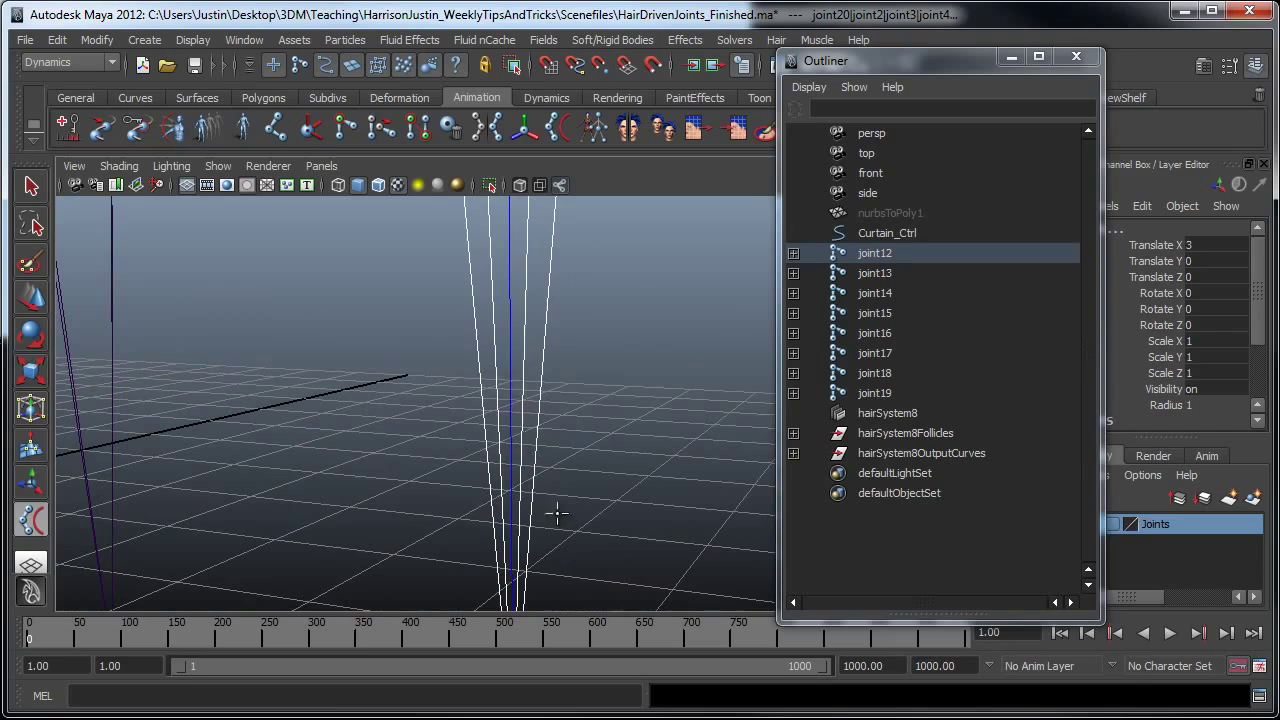
click(510, 340)
key(q)
alt+drag(566, 388, 659, 388)
alt+drag(628, 440, 498, 485)
alt+drag(613, 330, 585, 365)
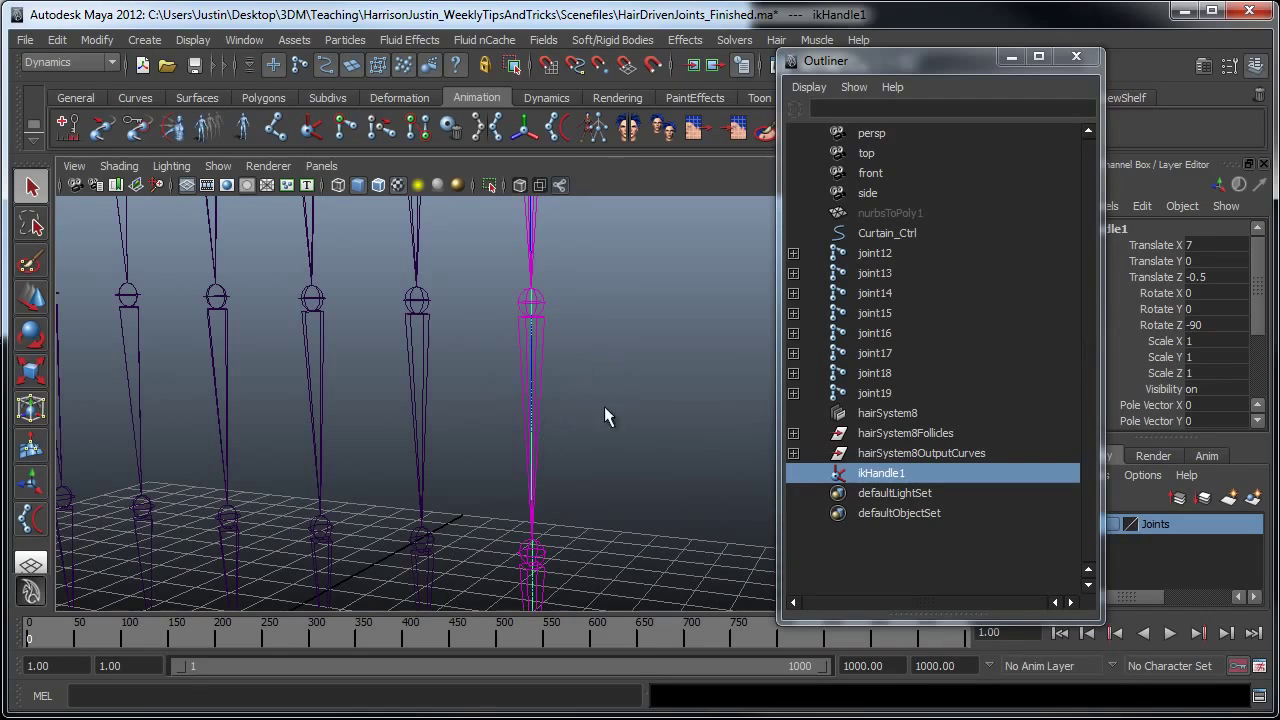
alt+right_drag(614, 408, 526, 343)
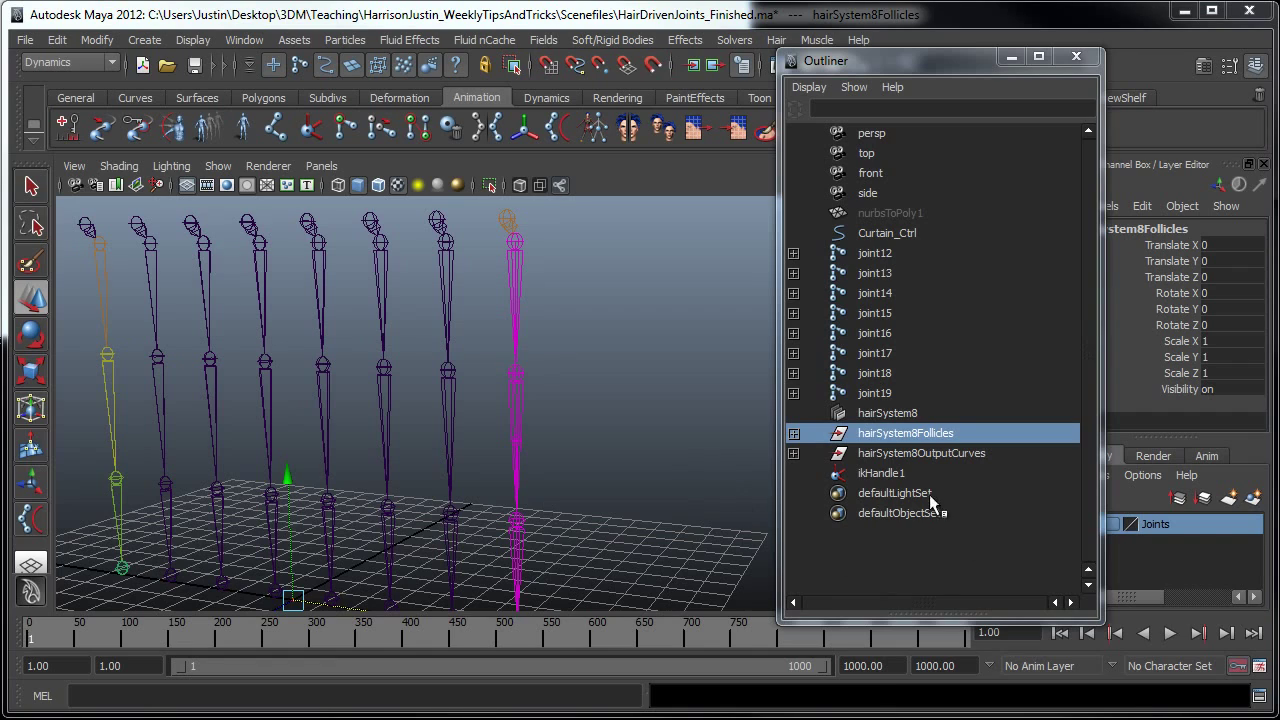
Drag hairSystem8Follicles onto joint12 in the Outliner, then clear the selection.
click(899, 414)
click(898, 433)
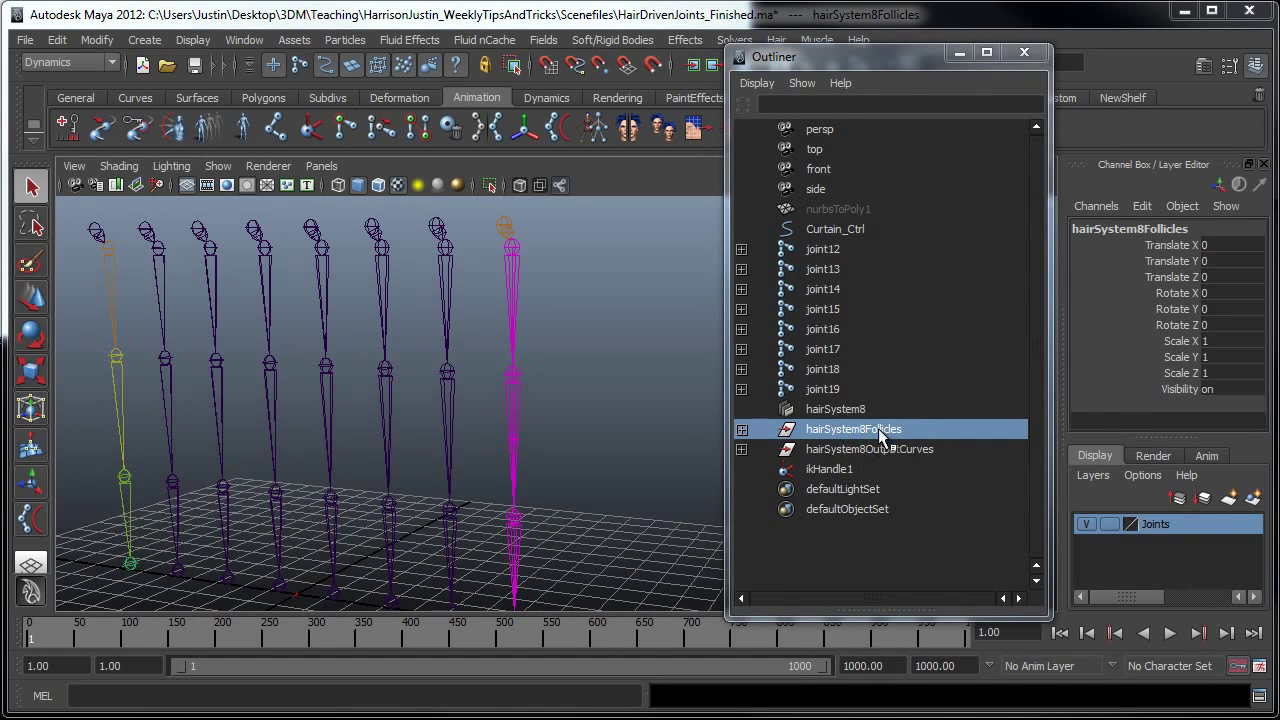
click(825, 249)
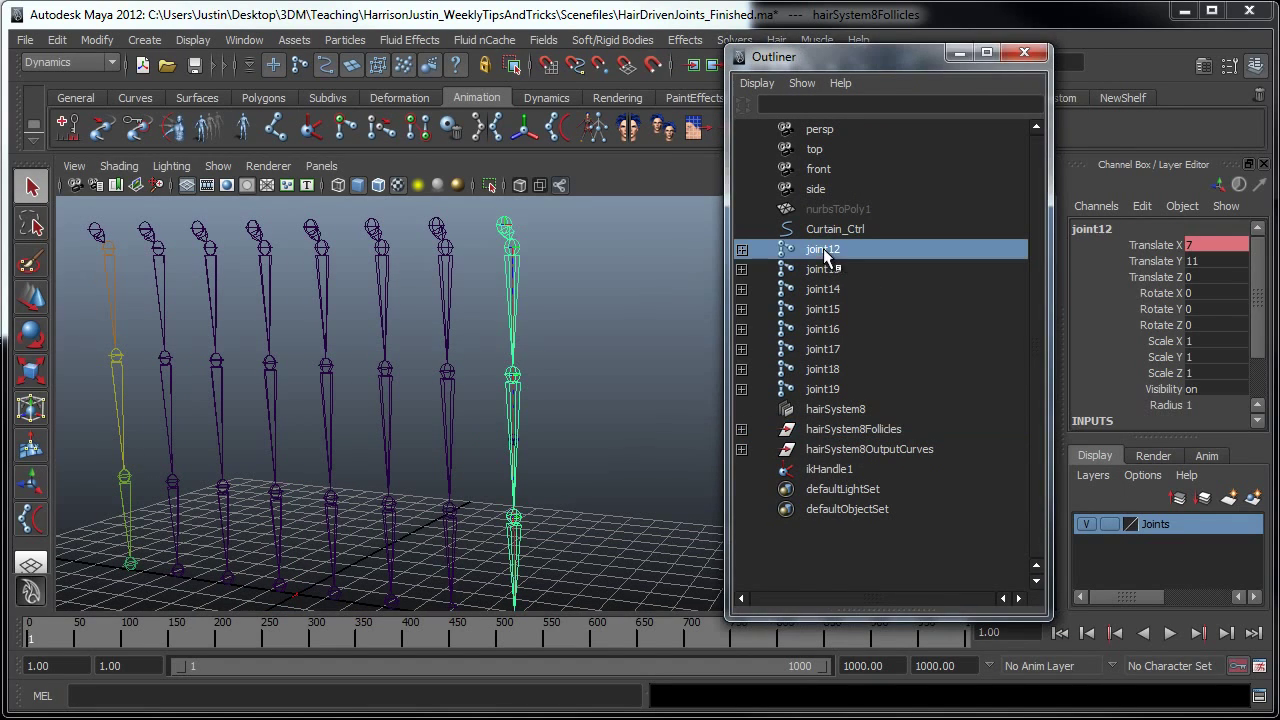
middle_drag(830, 421, 789, 238)
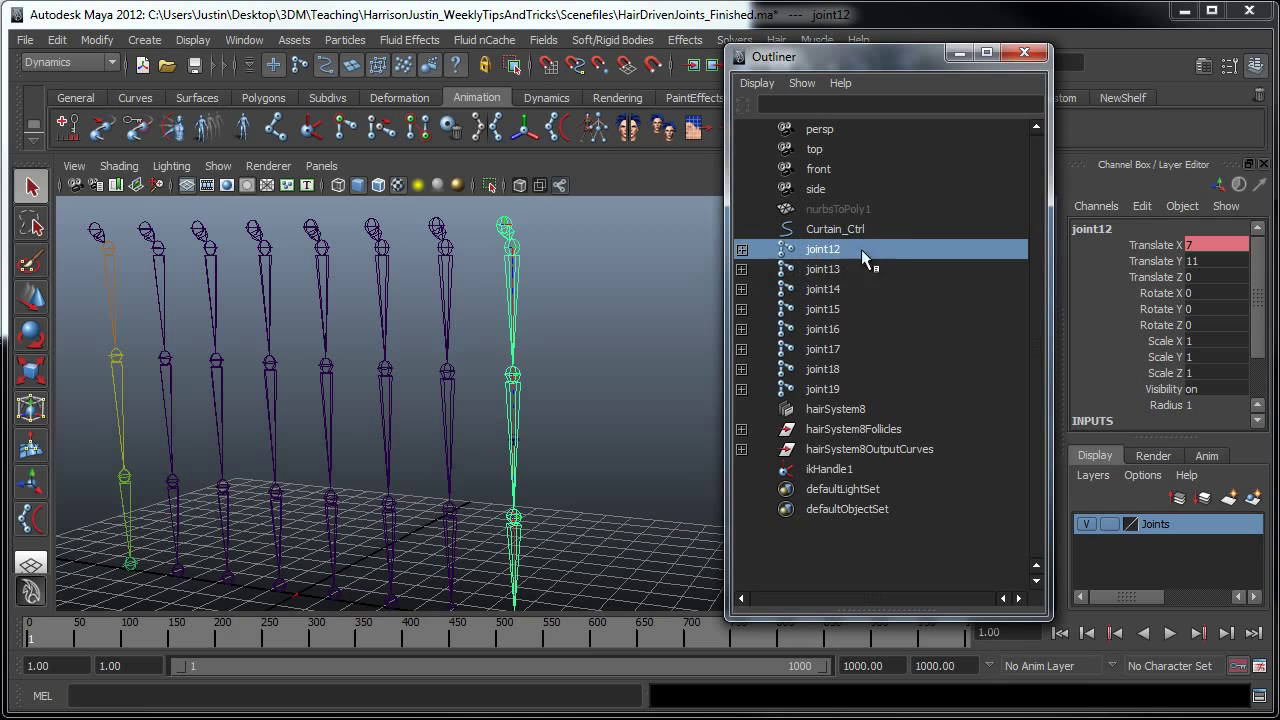
click(834, 427)
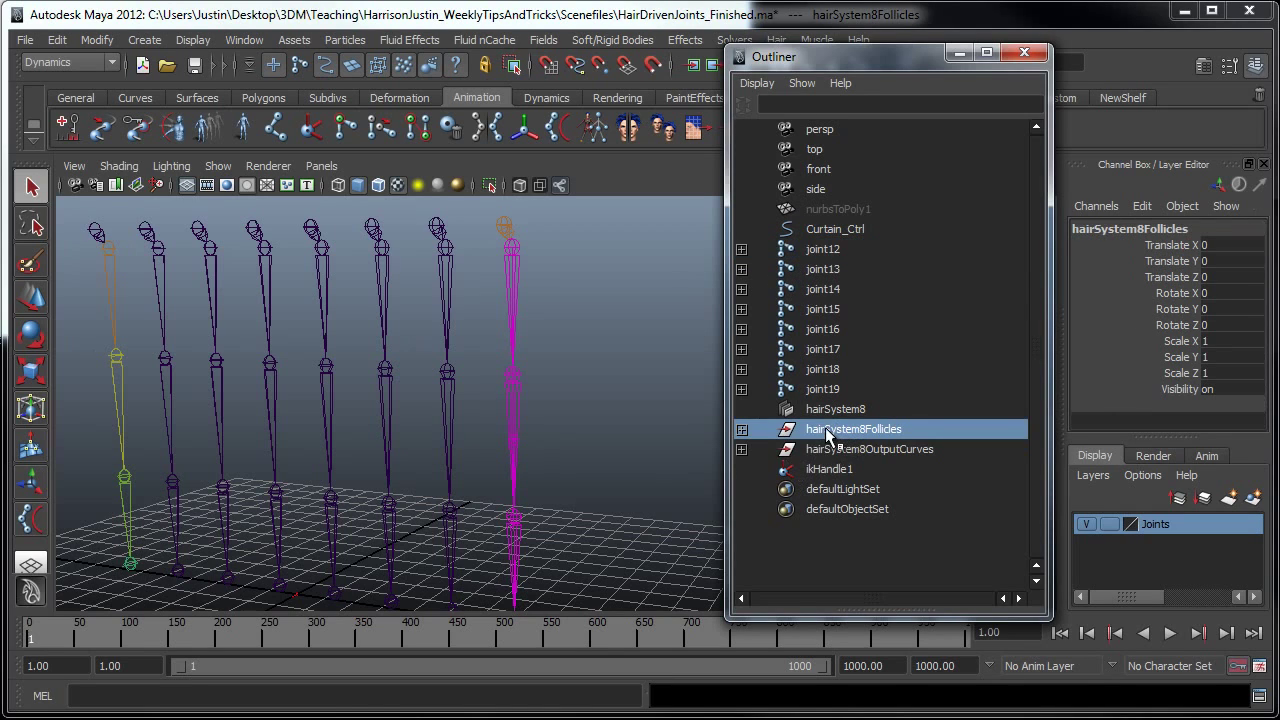
middle_drag(817, 437, 822, 255)
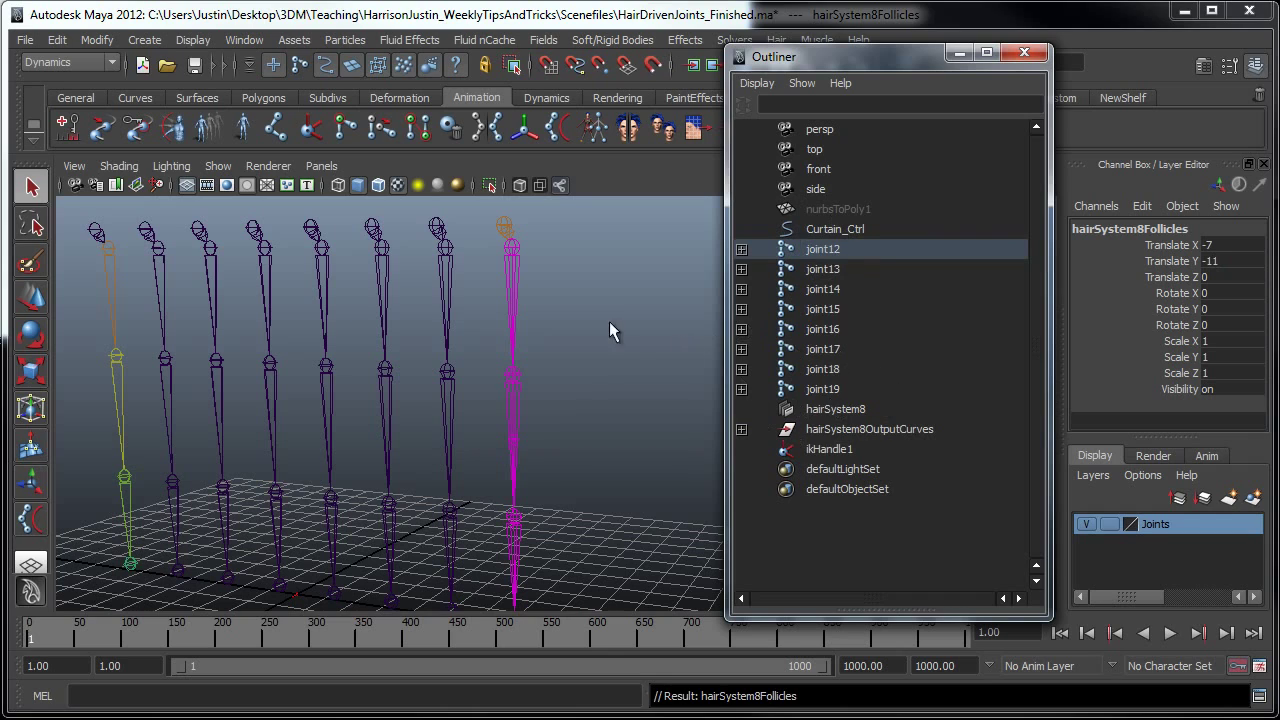
click(625, 242)
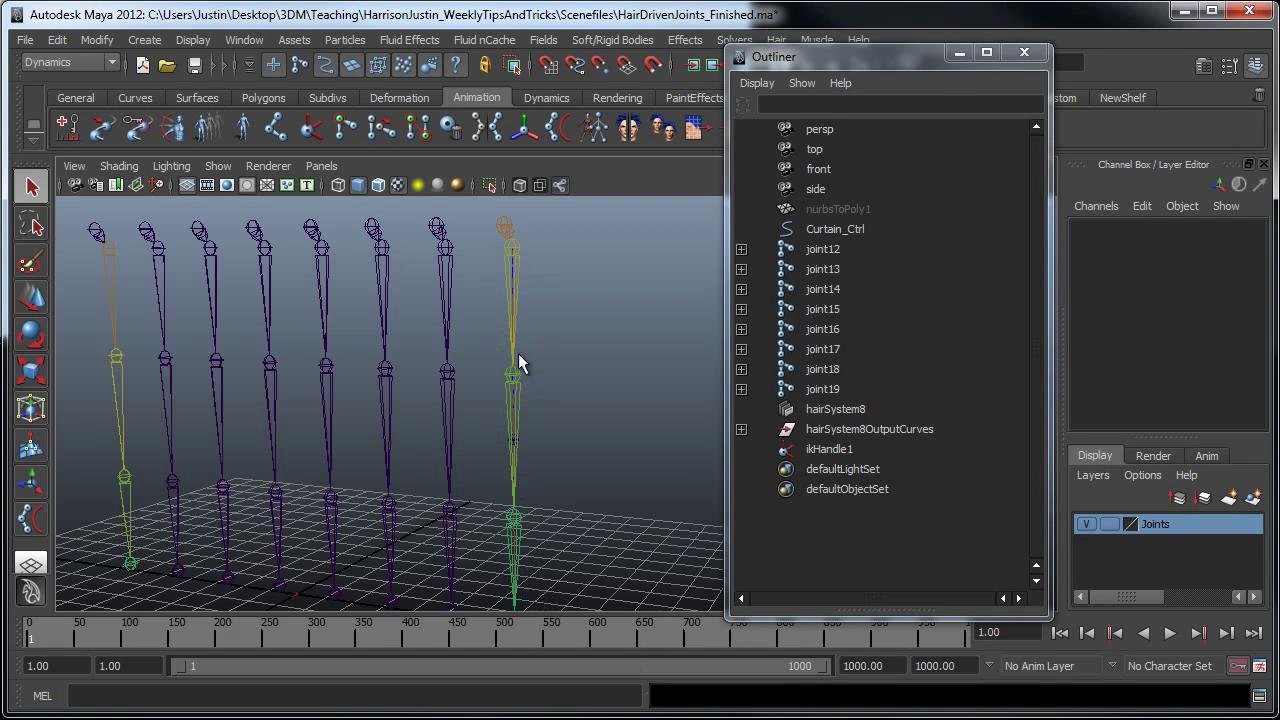
Select curve2 under hairSystem8OutputCurves and show its hairSystemShape1 tab in the Attribute Editor.
click(741, 429)
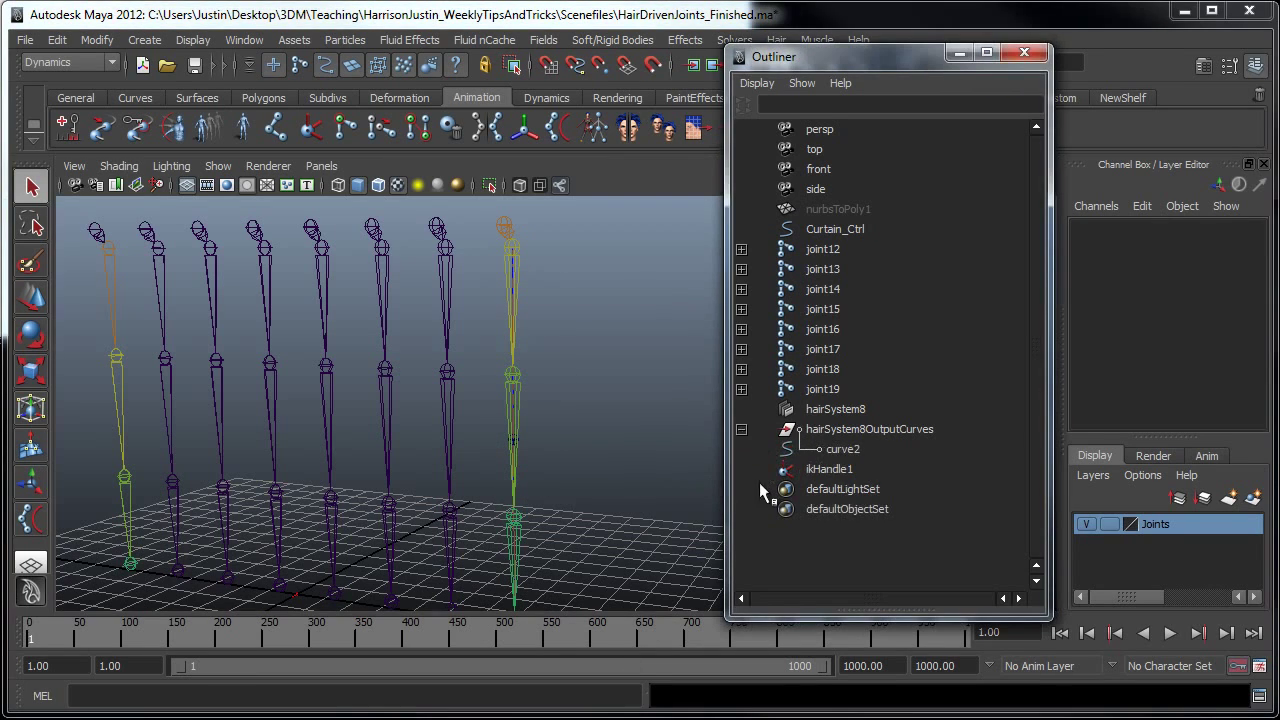
click(838, 450)
click(1203, 65)
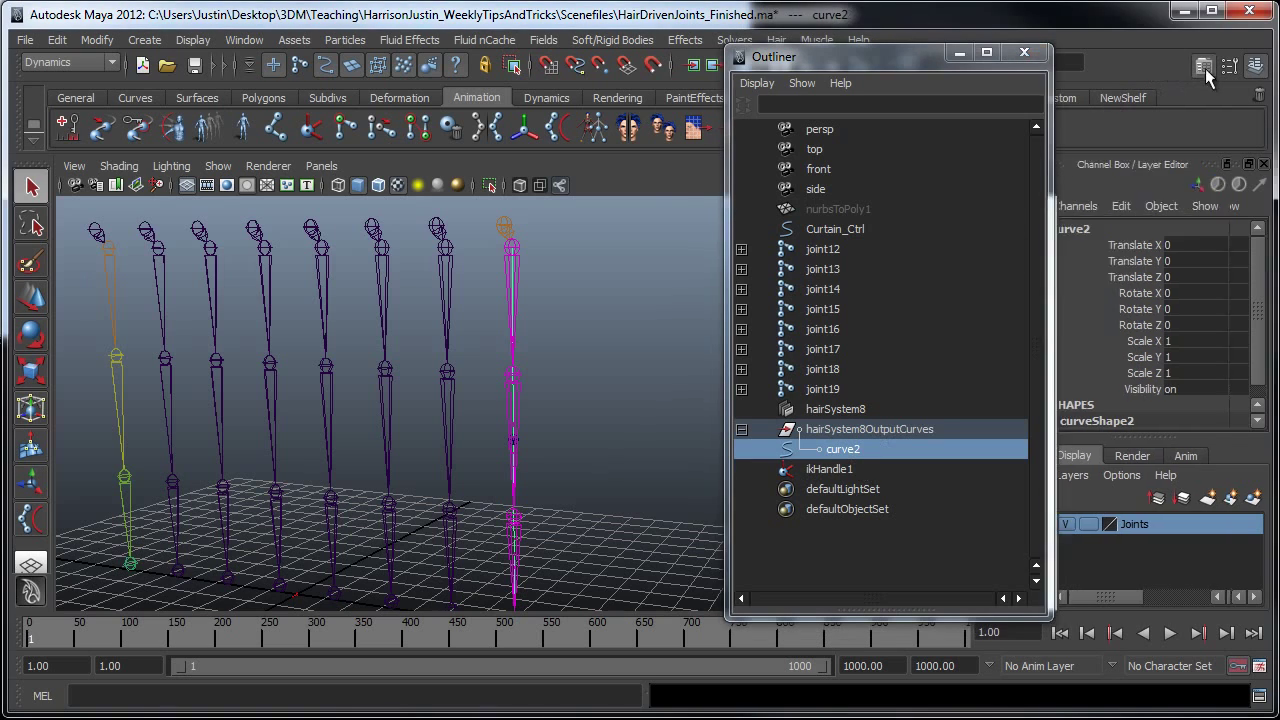
drag(858, 60, 619, 62)
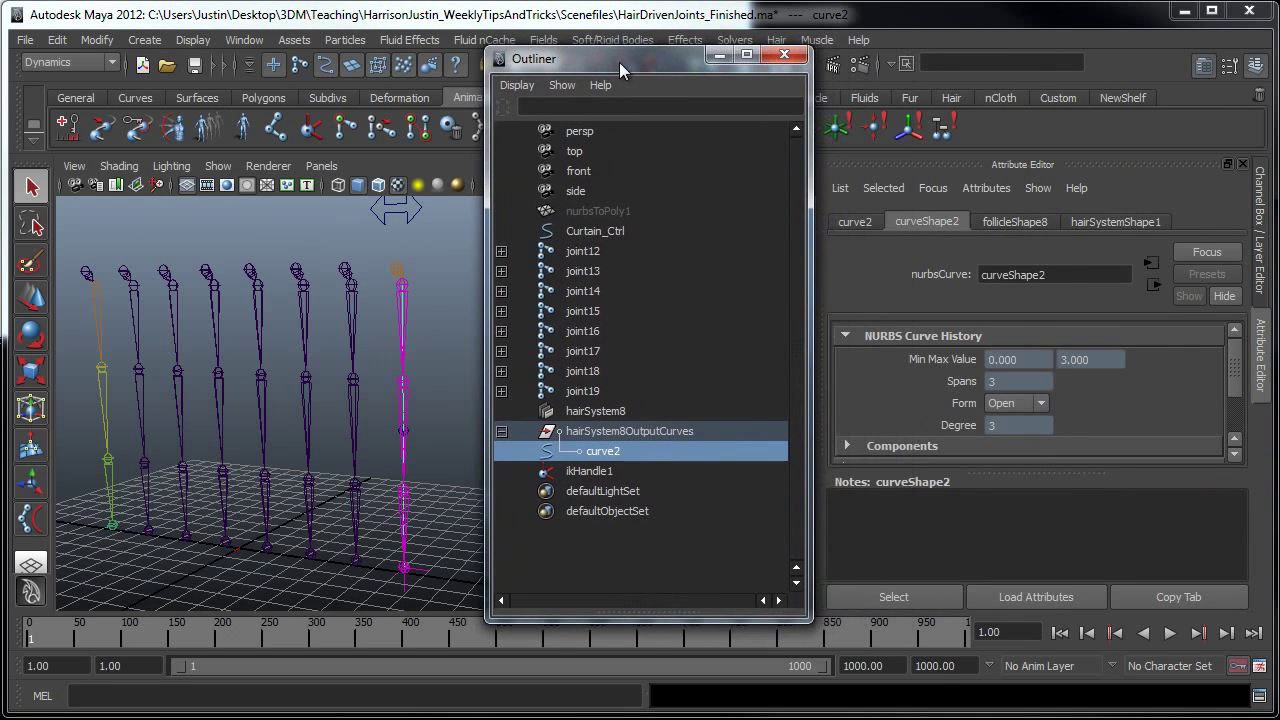
click(1105, 222)
Add and remove a Stiffness Scale ramp point to keep it flat, then check Mass and Gravity 0.980.
scroll(1241, 368, up, 5)
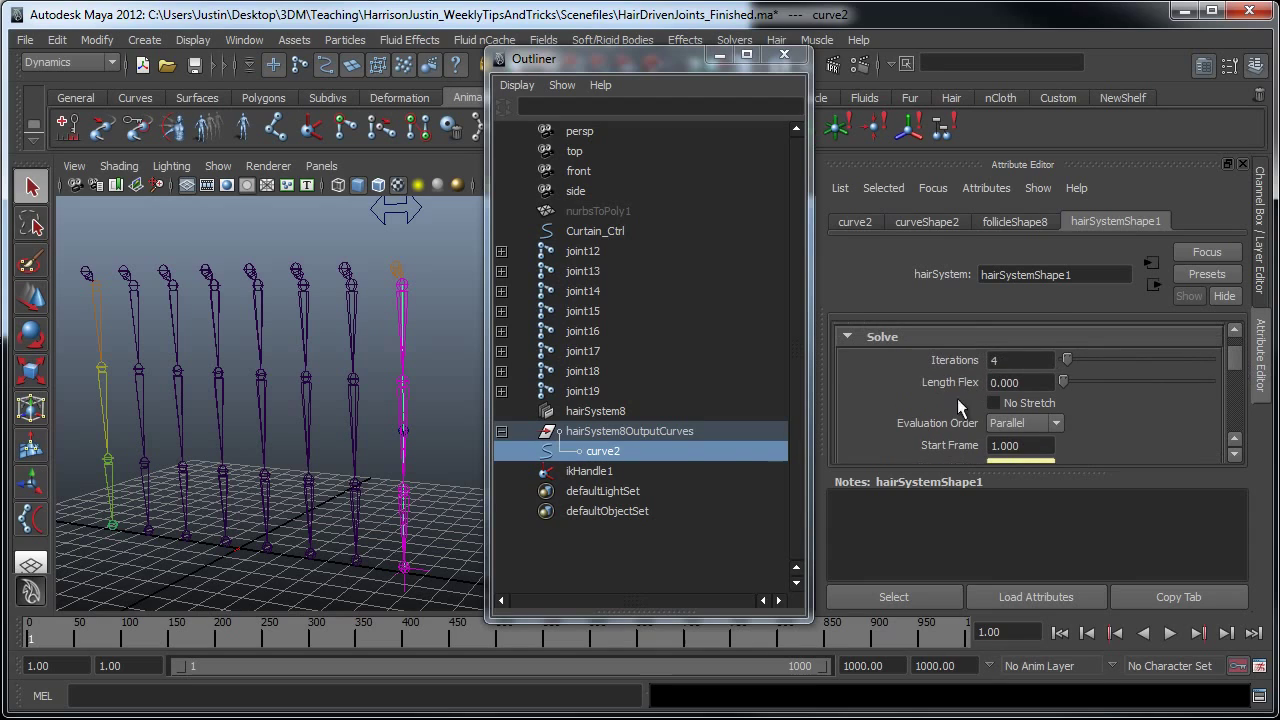
drag(1239, 354, 1232, 381)
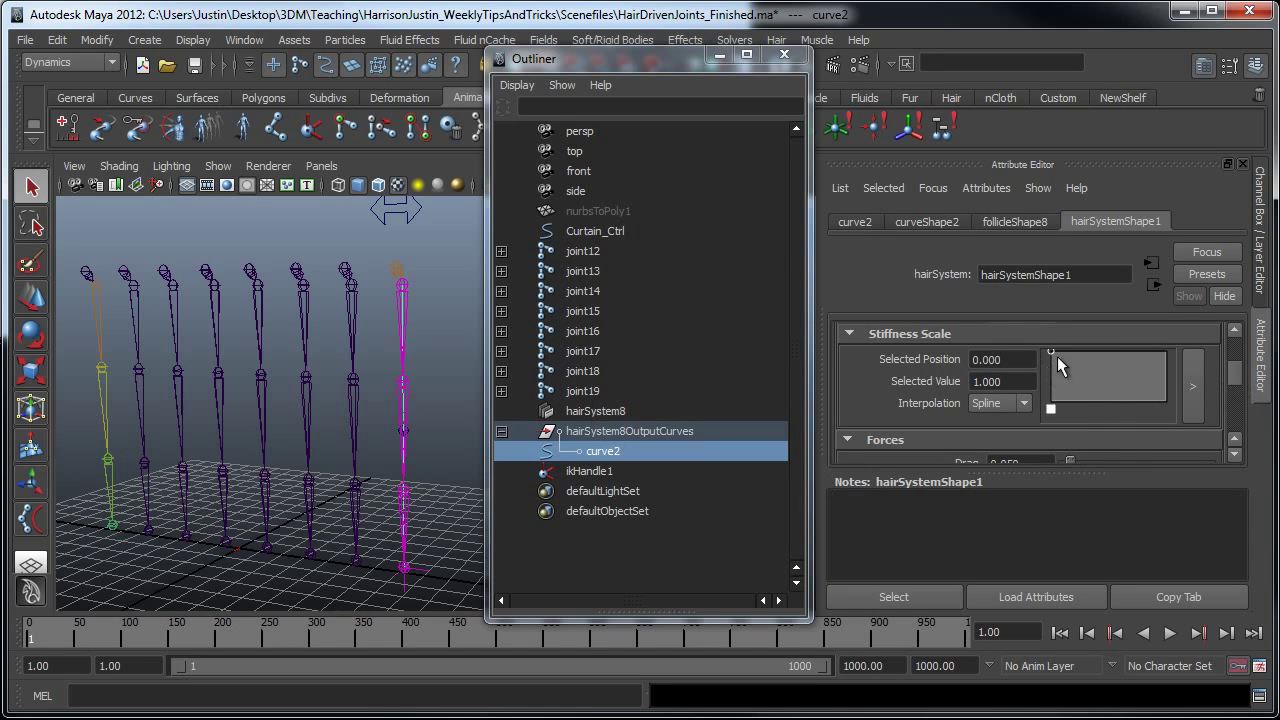
drag(1100, 358, 1234, 381)
click(1165, 408)
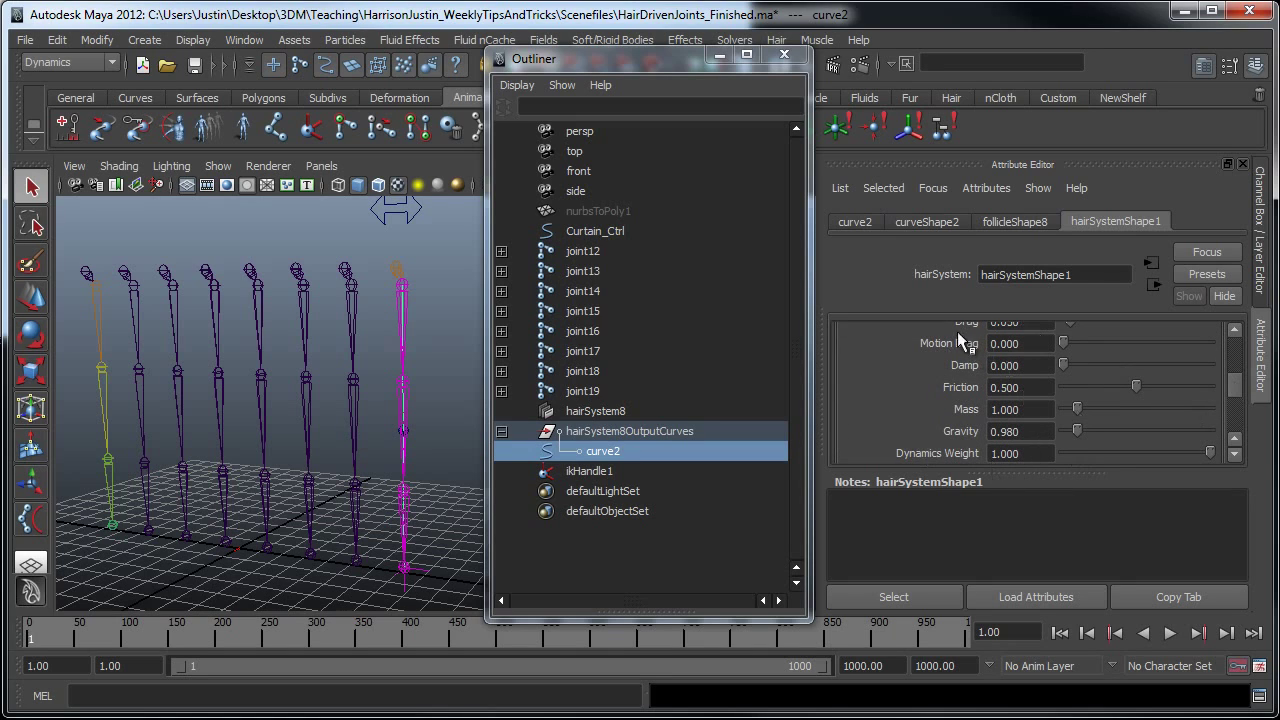
click(1047, 419)
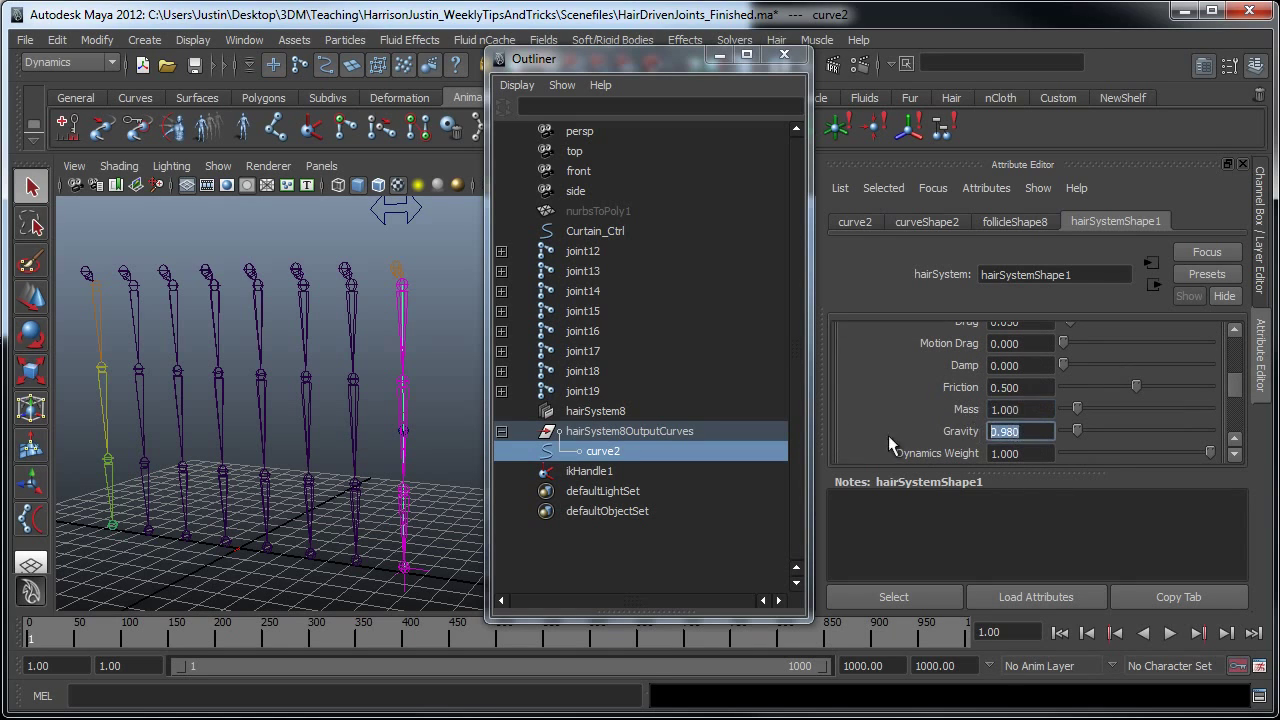
drag(1236, 390, 1236, 403)
key(Tab)
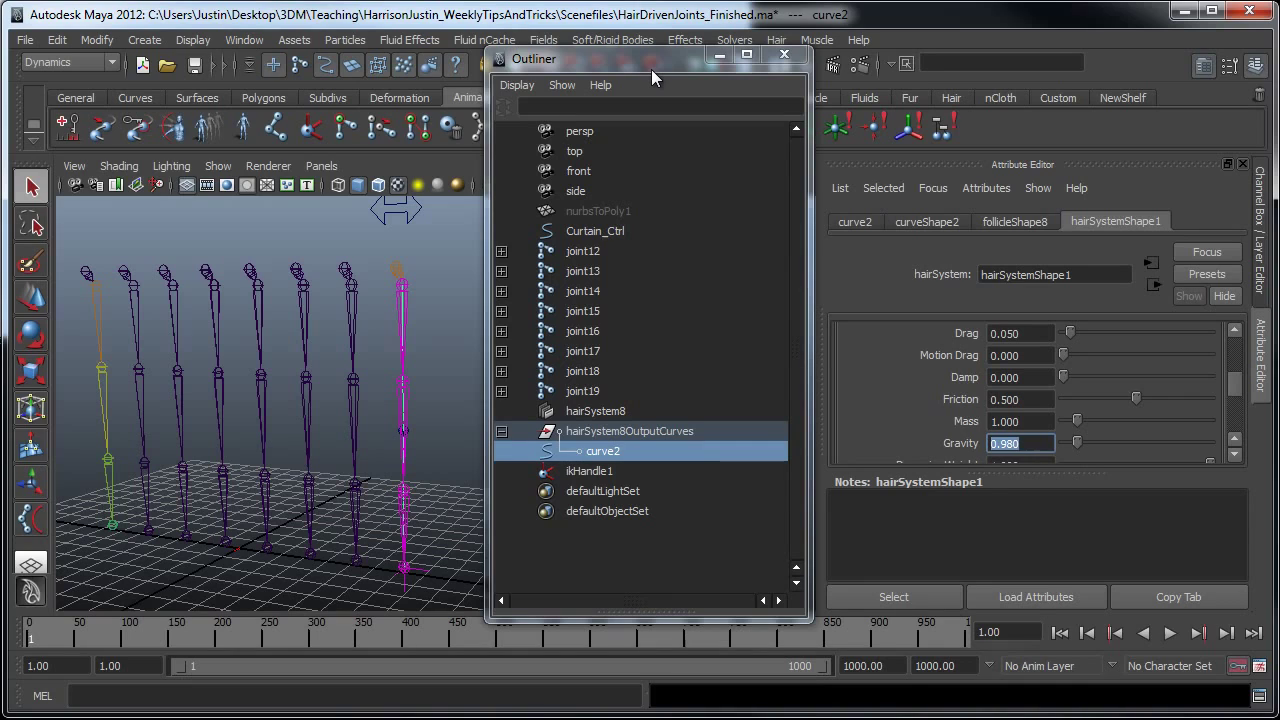
drag(651, 70, 704, 83)
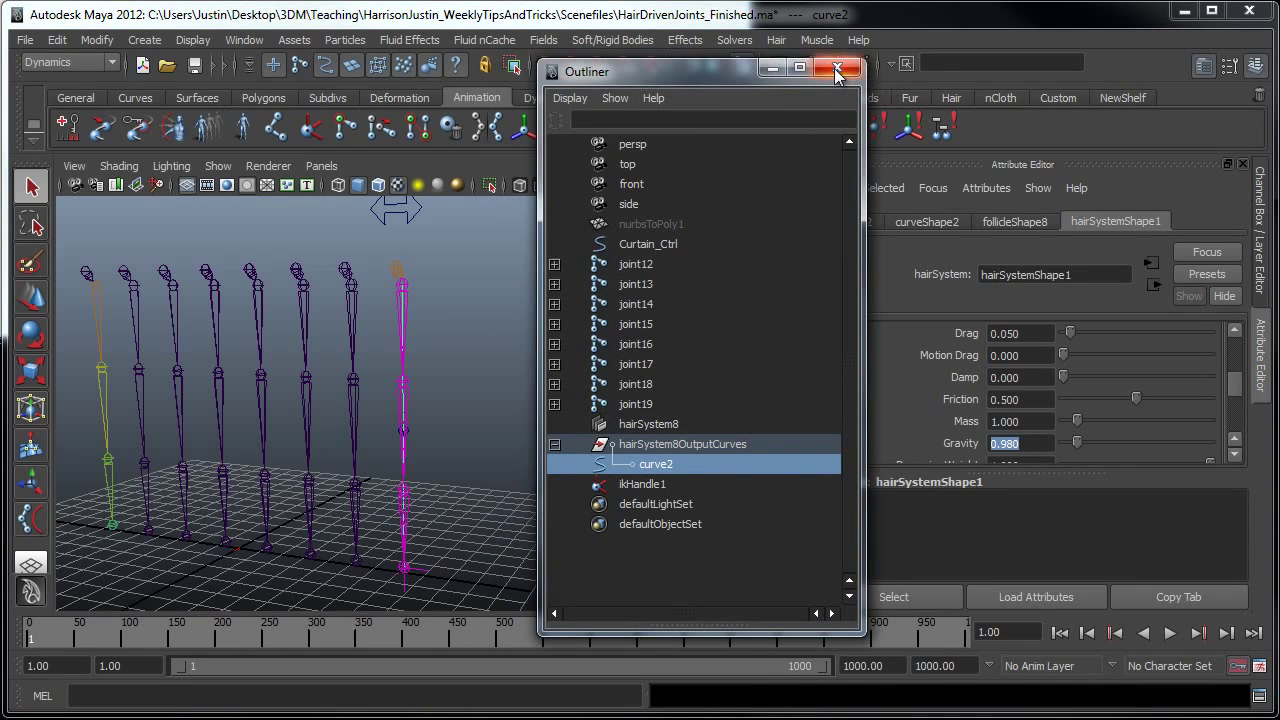
Close the Outliner and save Time Slider preferences with Playback speed on Play every frame.
click(838, 68)
alt+middle_drag(370, 430, 510, 392)
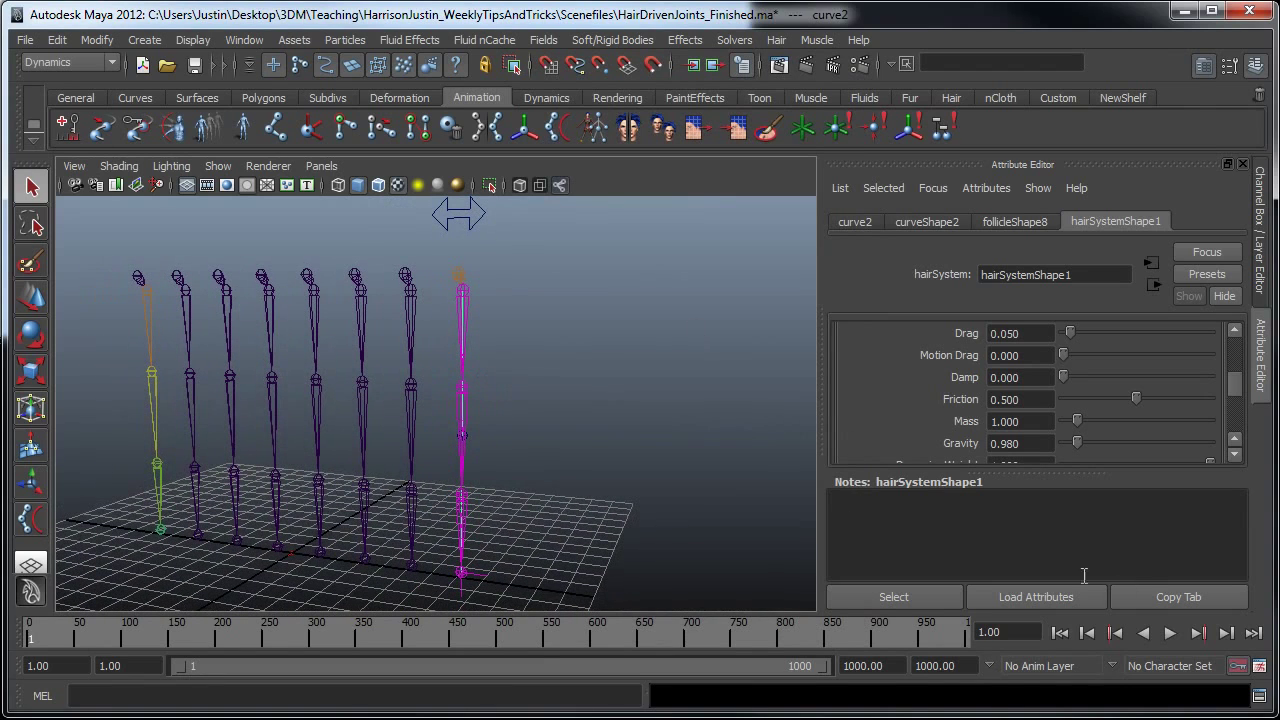
click(1259, 667)
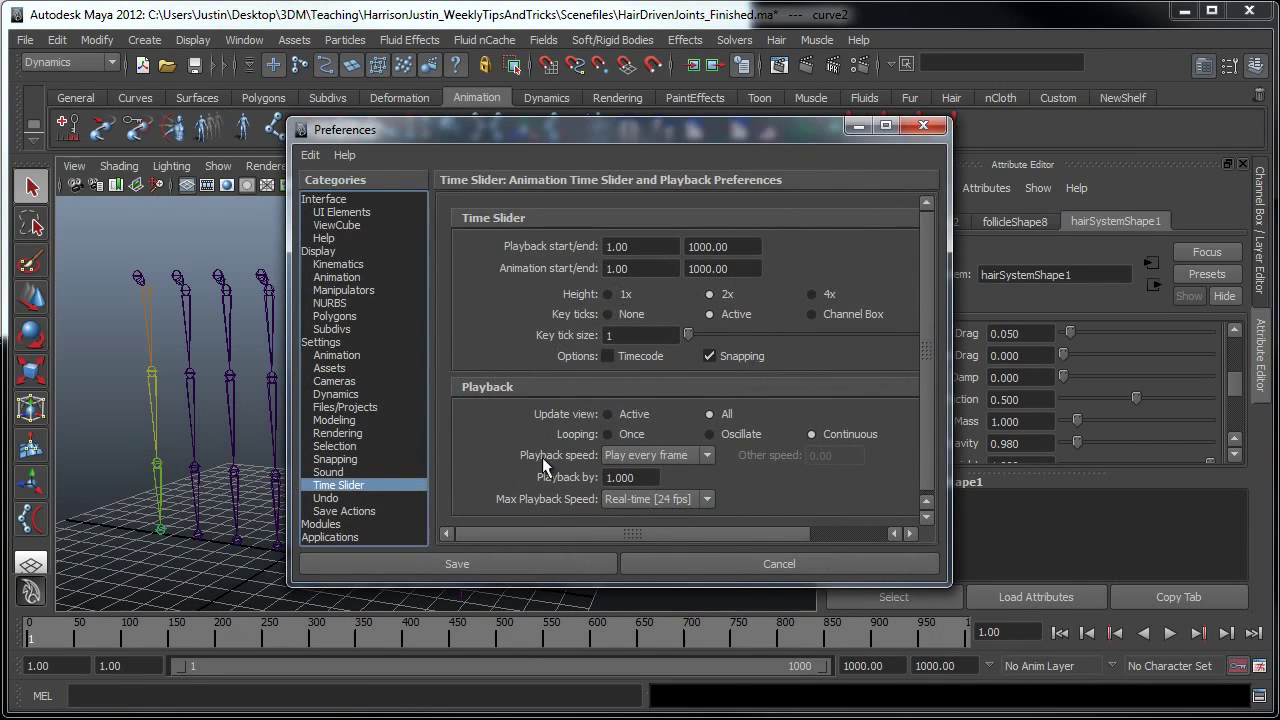
click(567, 562)
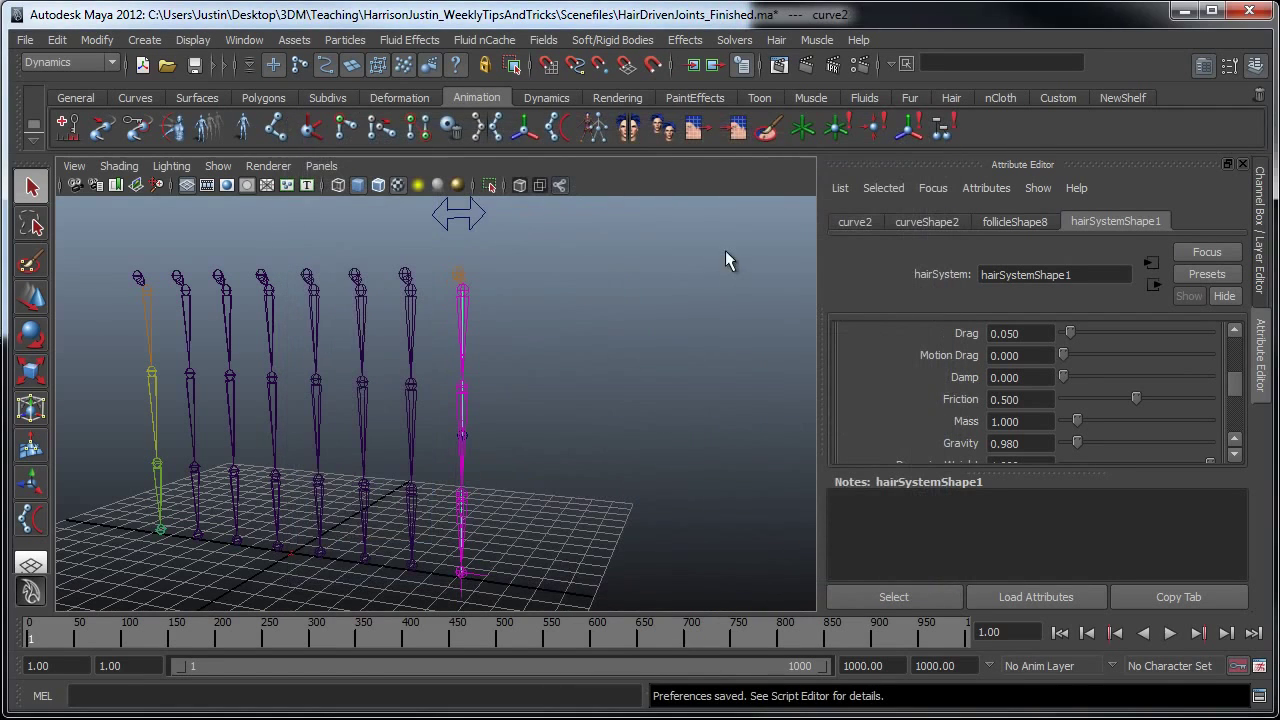
click(735, 40)
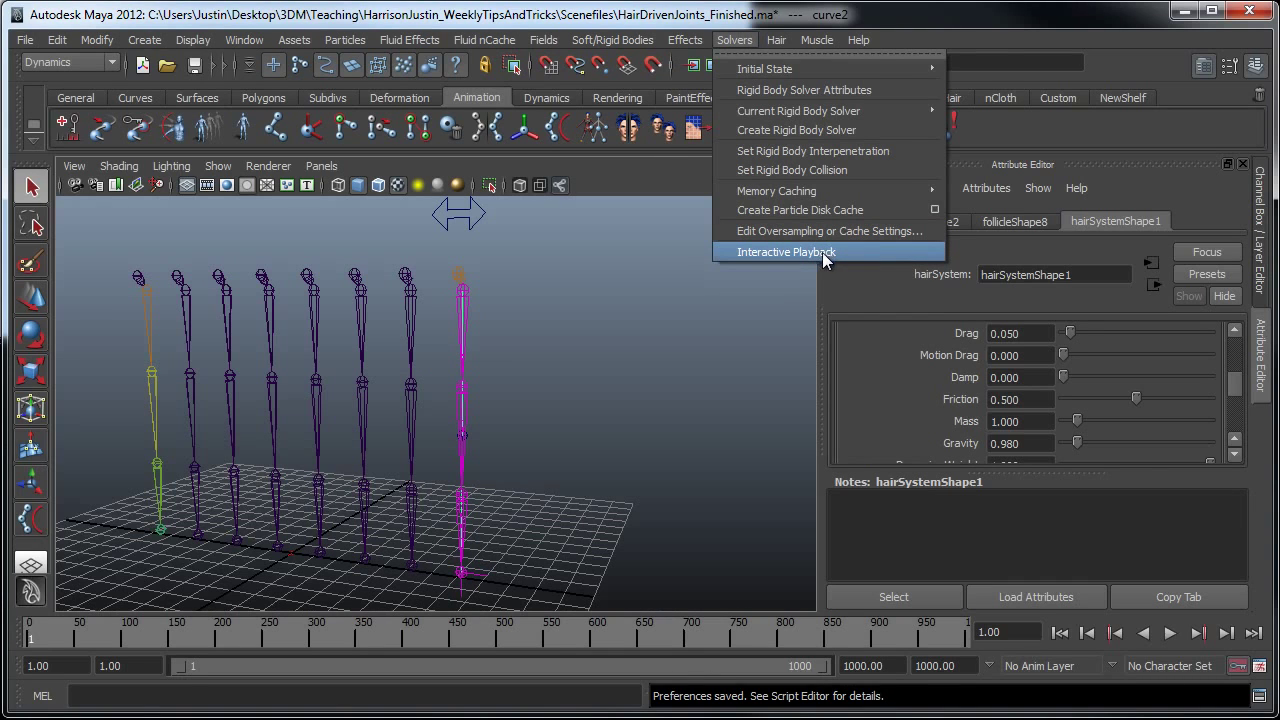
Run Interactive Playback, slide Curtain_Ctrl left then right along X, then stop and rewind to frame 1.
click(786, 252)
key(w)
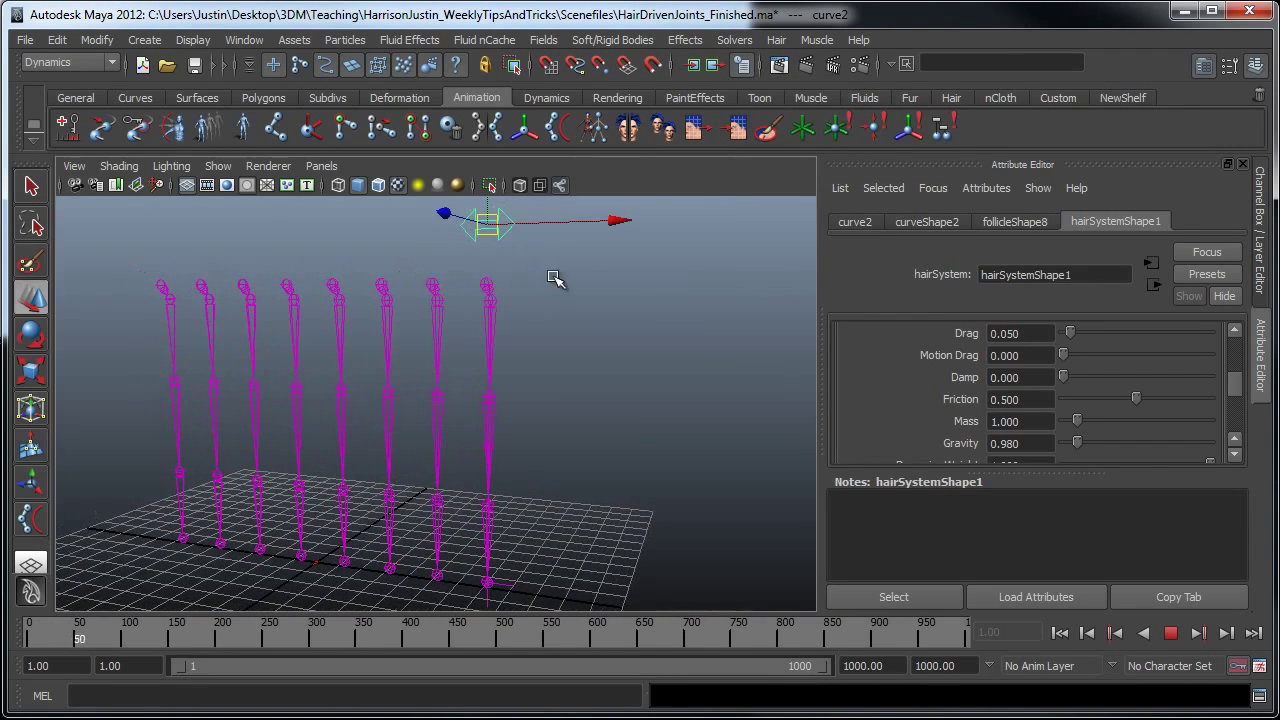
drag(588, 220, 427, 240)
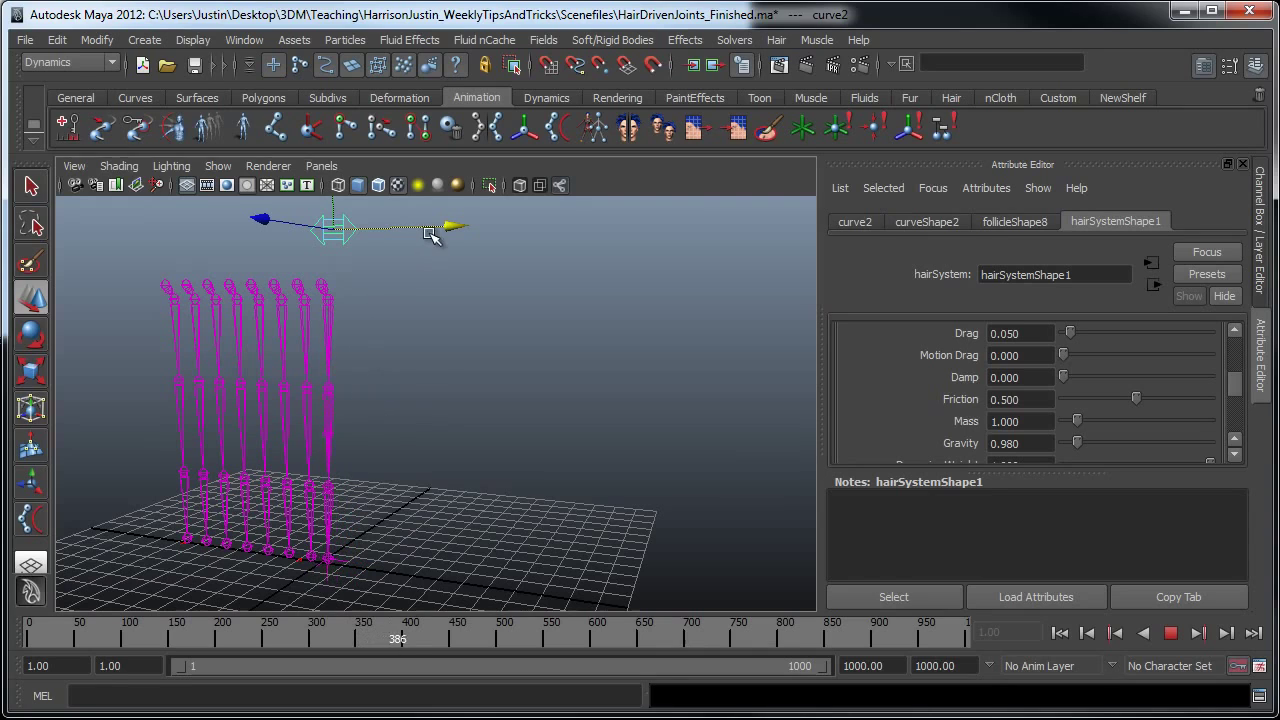
drag(430, 228, 577, 234)
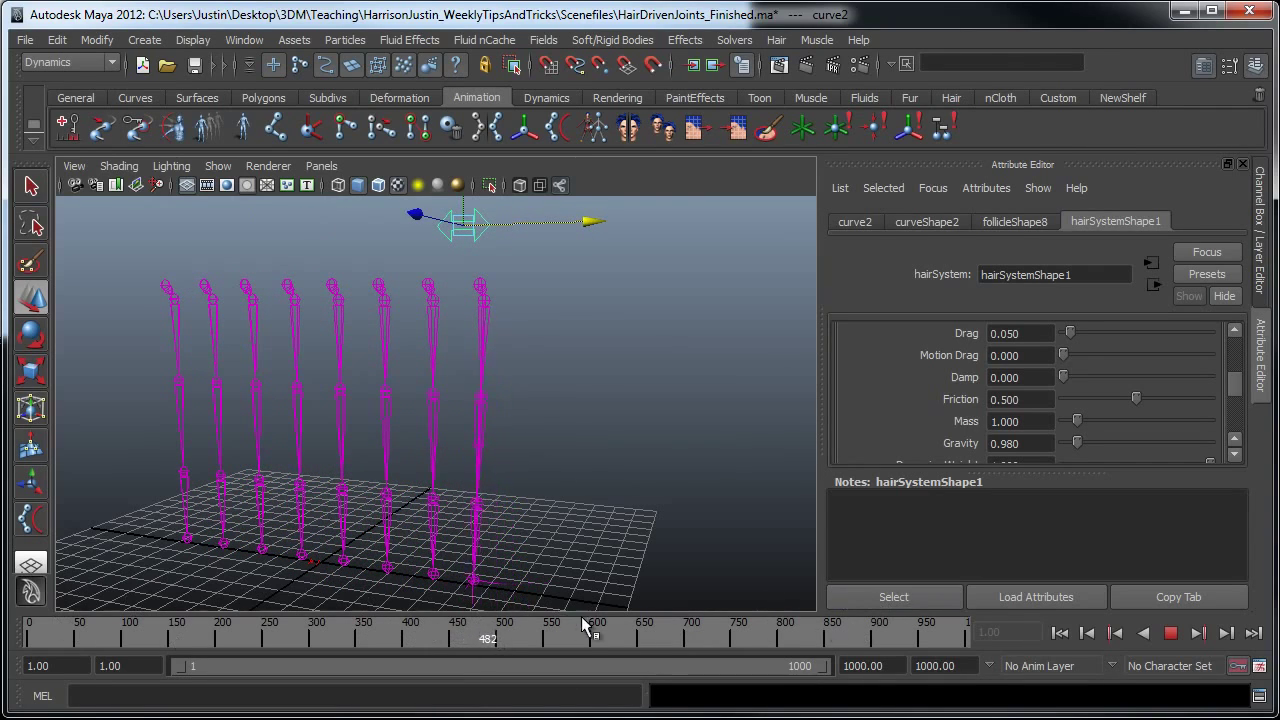
click(860, 665)
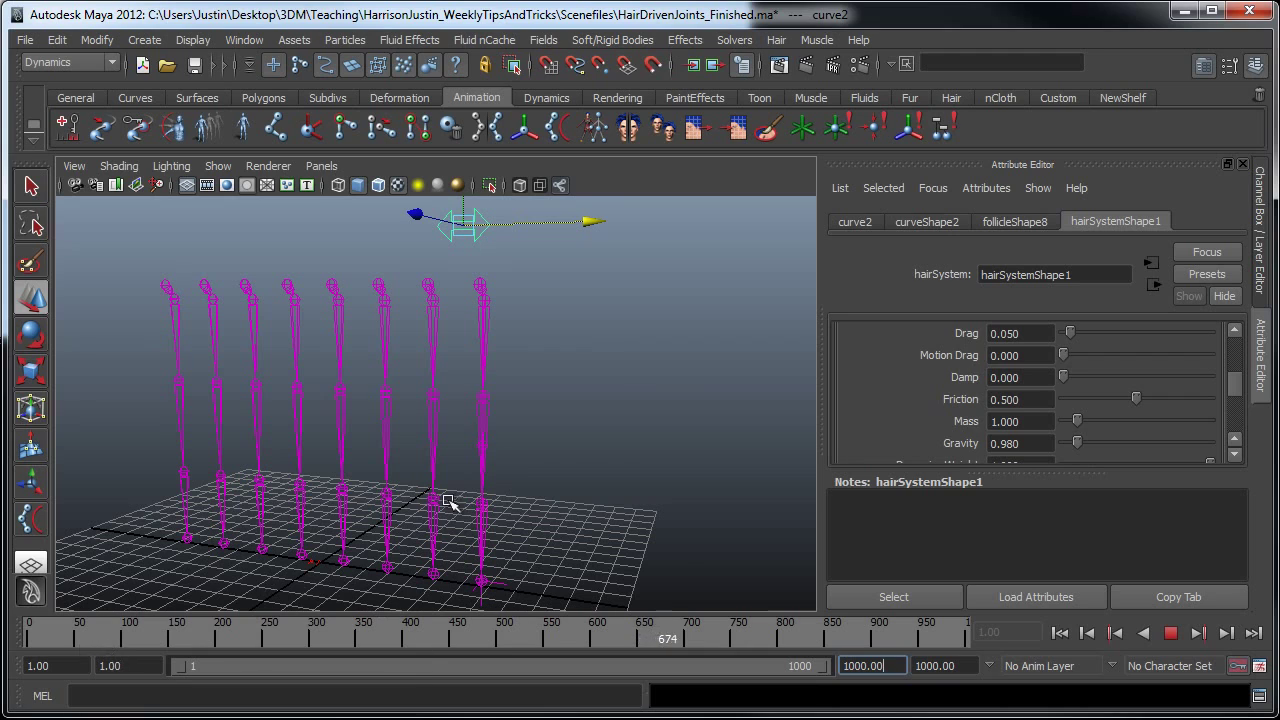
click(1170, 632)
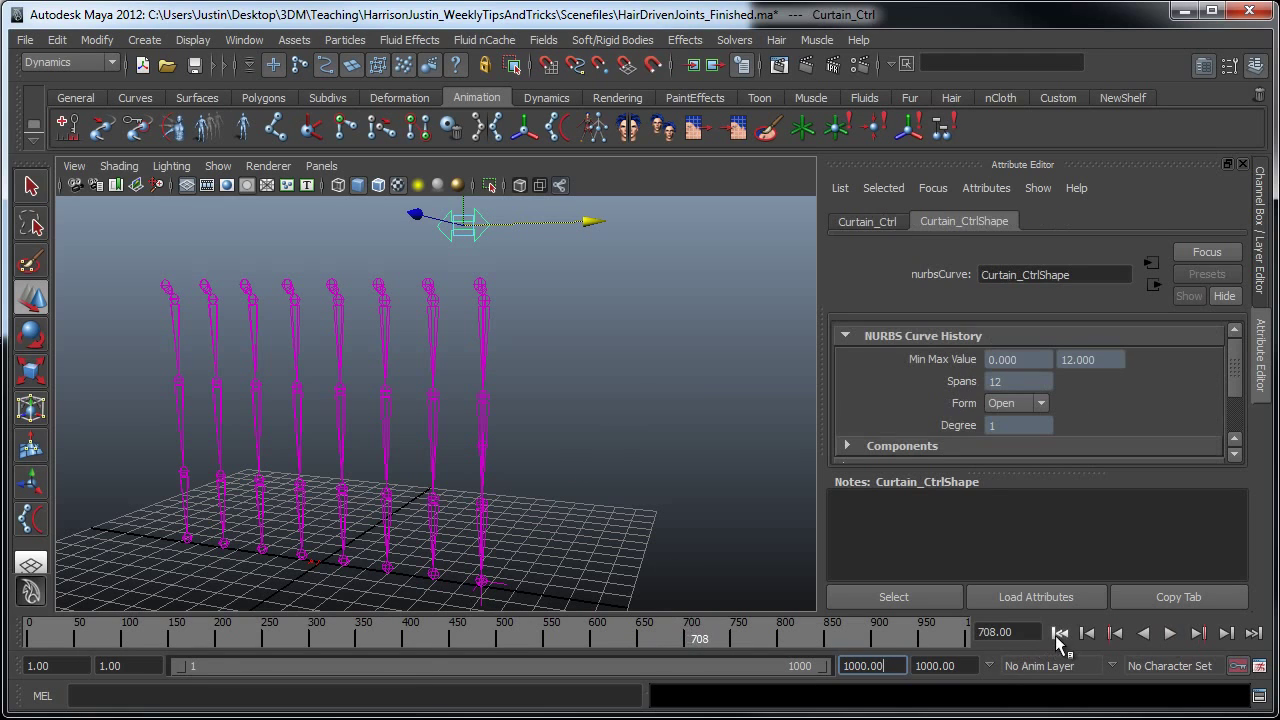
click(1060, 632)
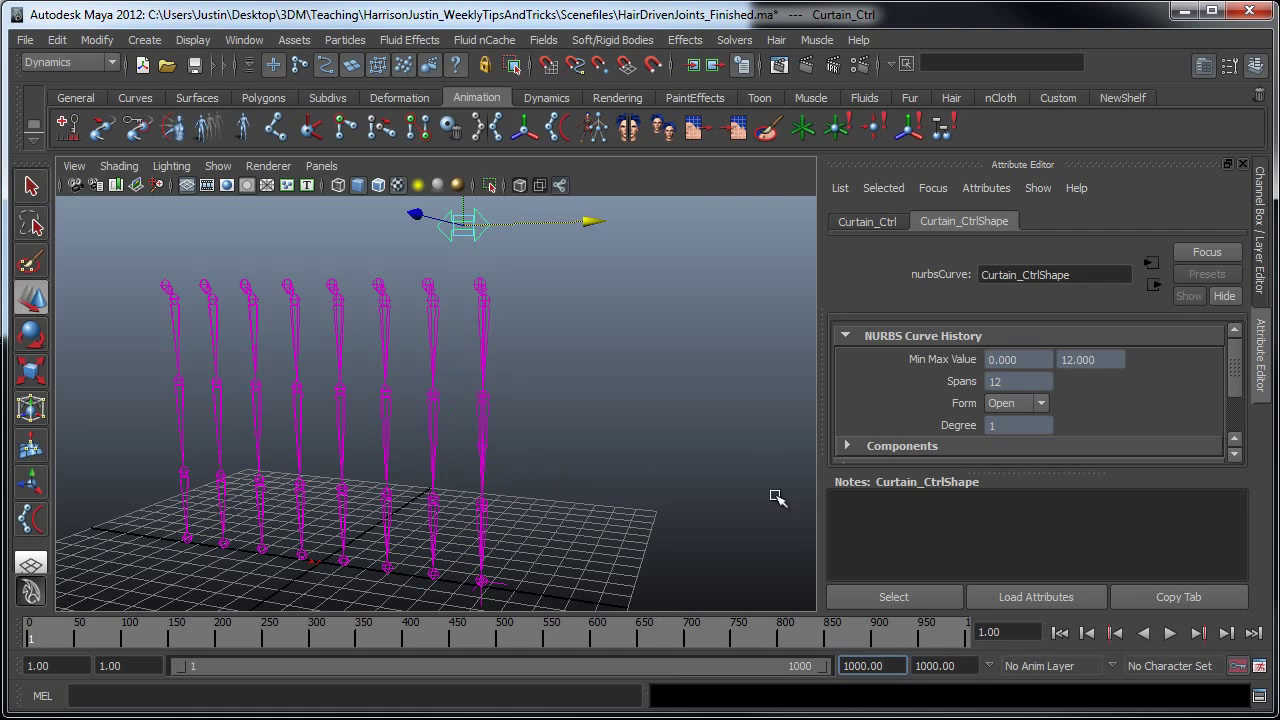
Check Curtain_Ctrl's Translate X in the Channel Box, reframe the chains higher, and deselect the control.
click(1208, 70)
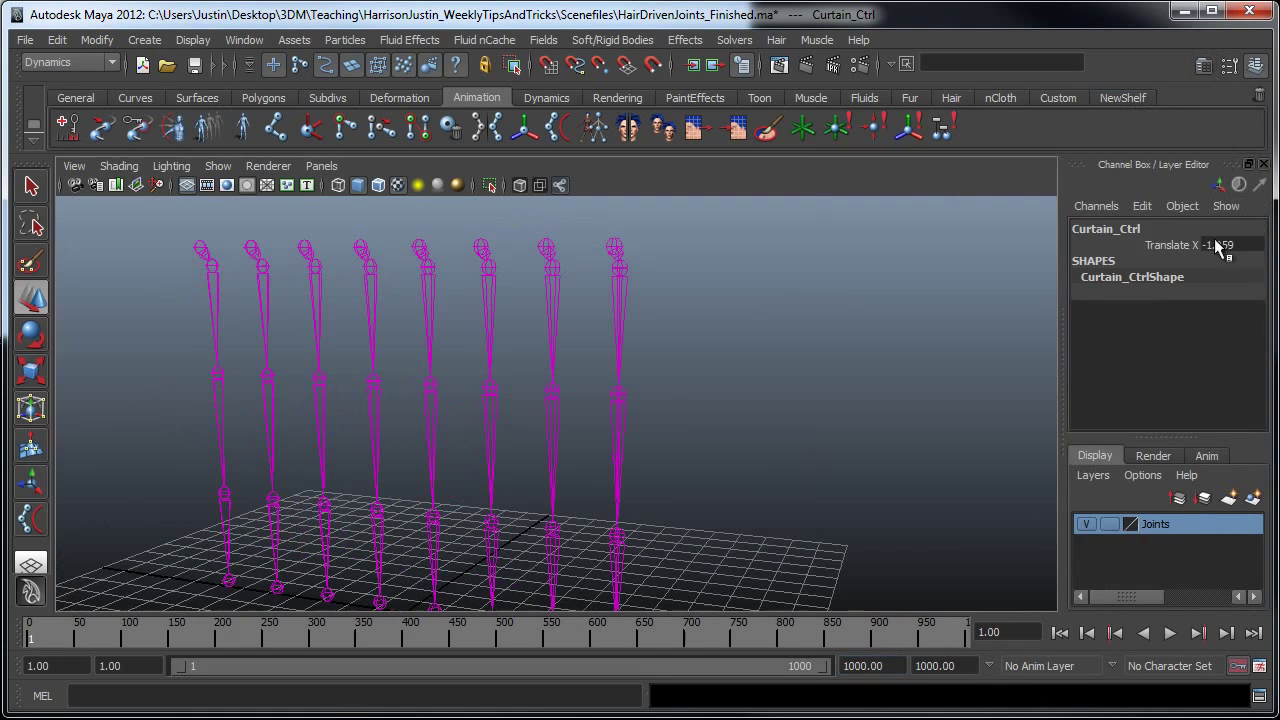
click(1215, 245)
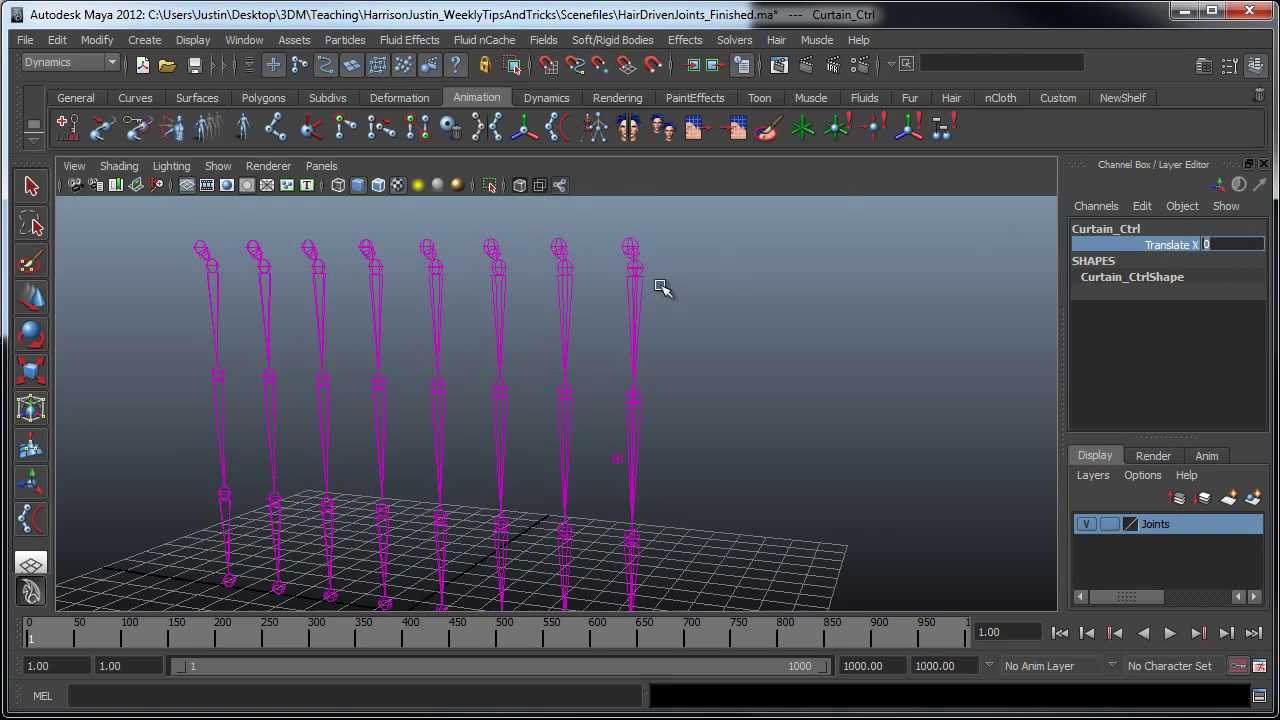
scroll(700, 316, down, 2)
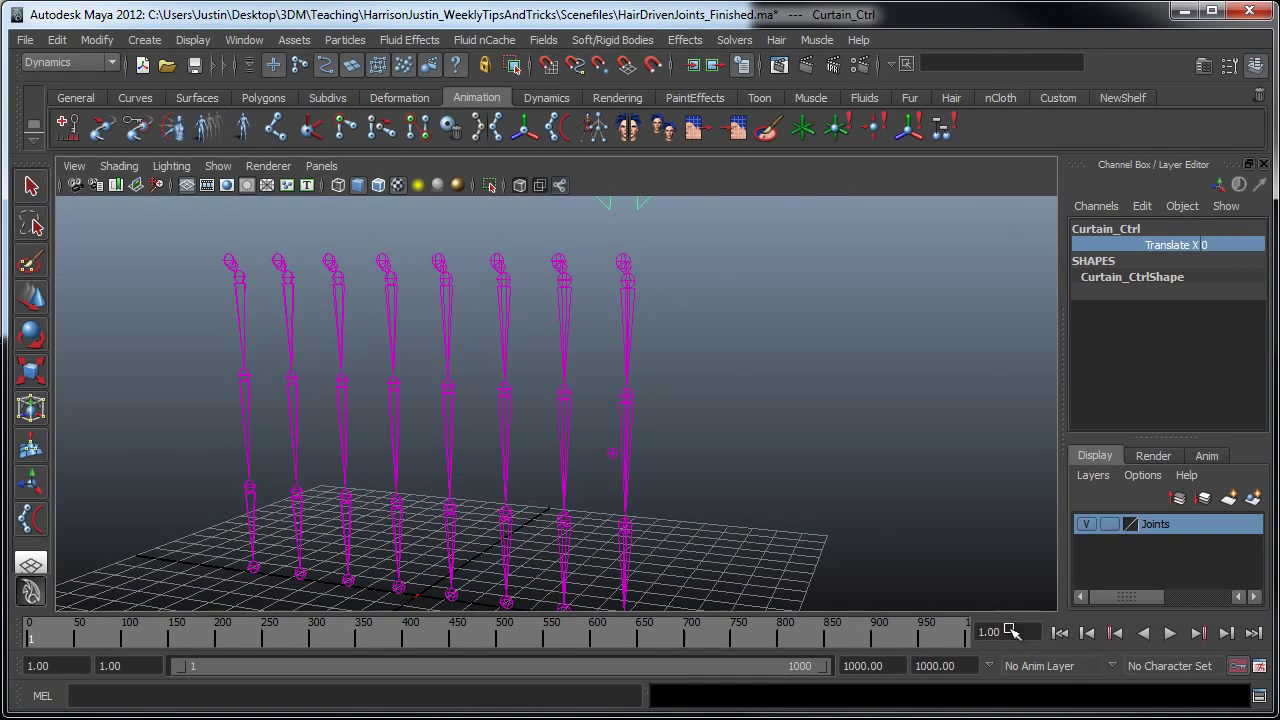
alt+middle_drag(820, 580, 717, 351)
click(717, 351)
Open the Outliner, select curve2 under hairSystem8OutputCurves, and show hairSystemShape1's attributes at Stiffness.
click(231, 38)
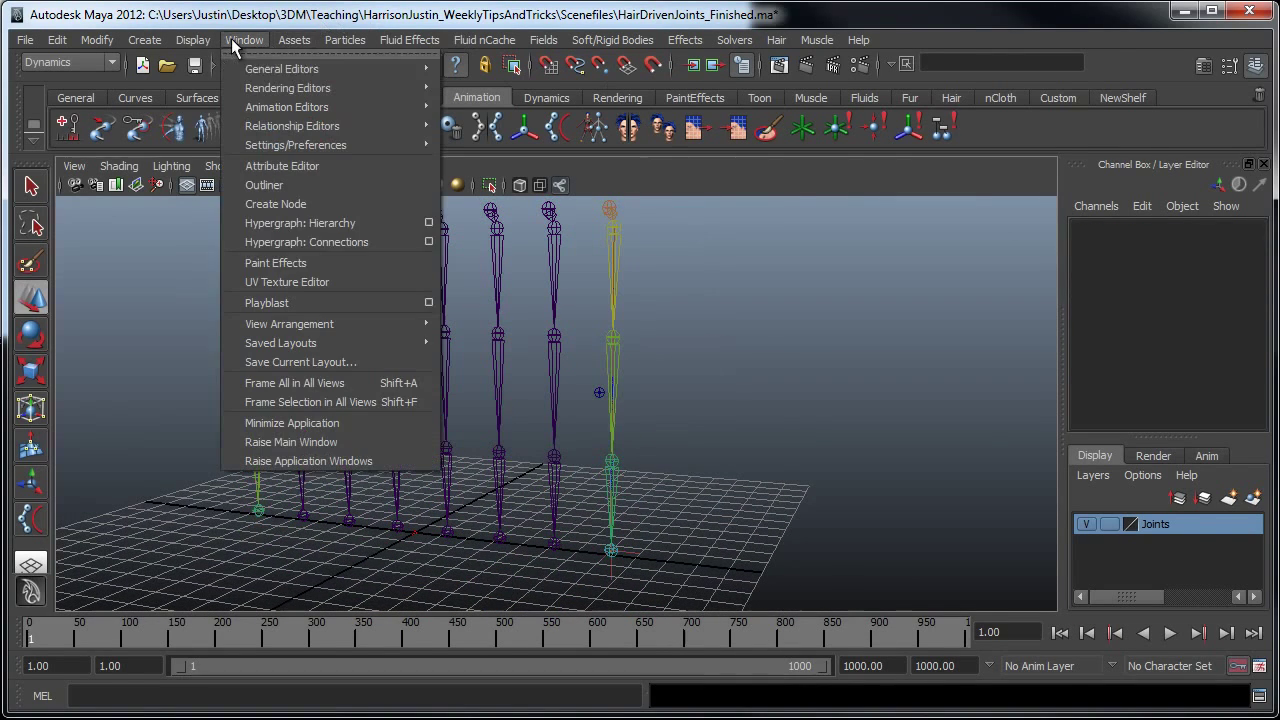
click(264, 193)
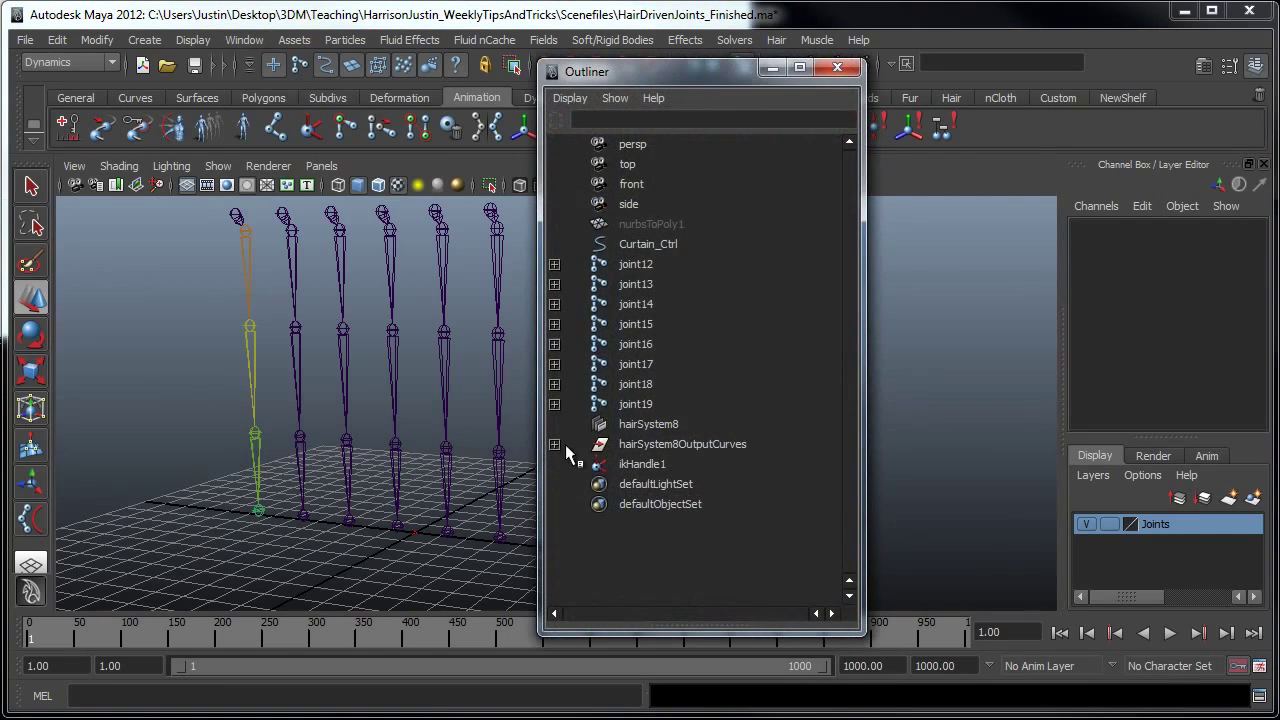
click(555, 444)
click(640, 464)
key(ctrl+a)
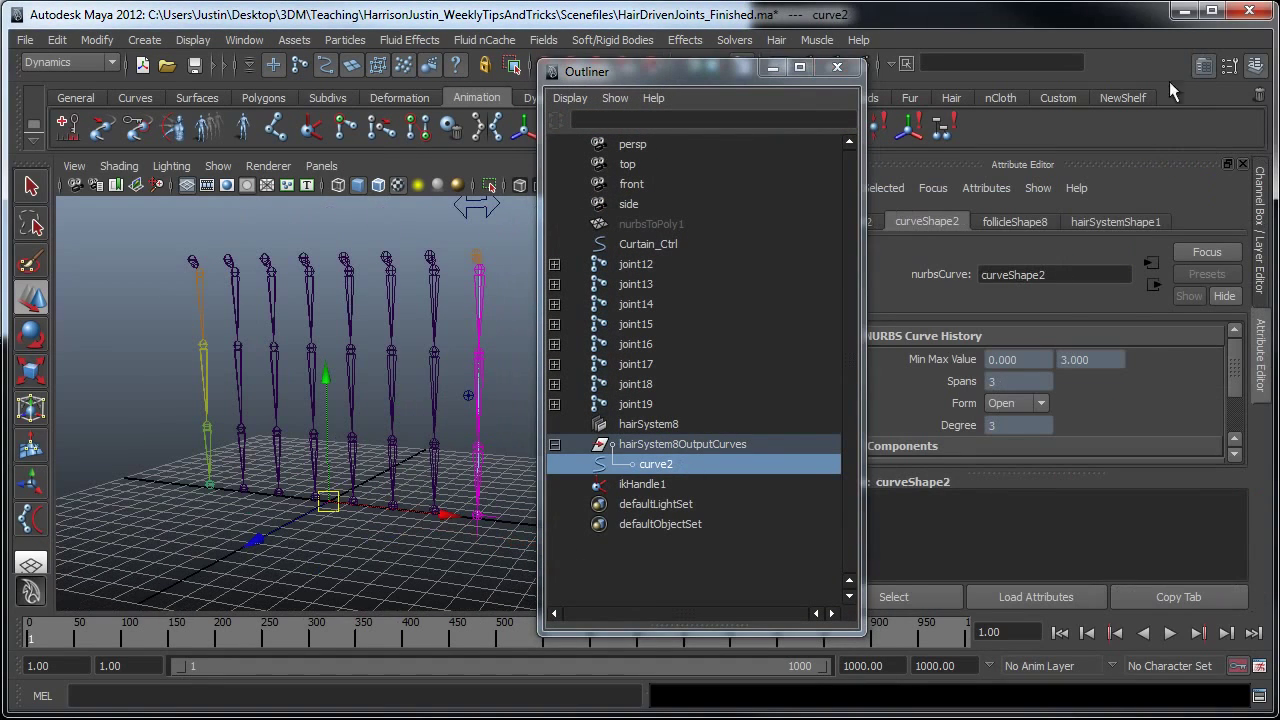
drag(720, 69, 596, 66)
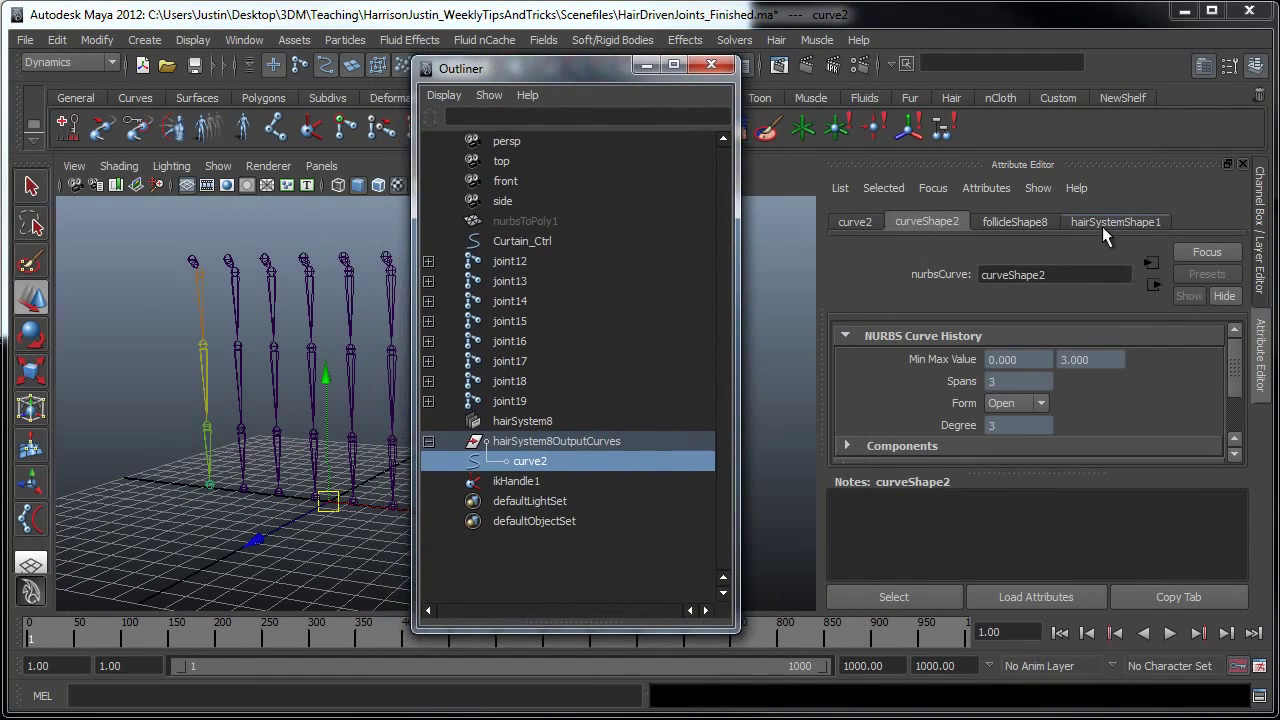
click(1115, 221)
drag(1240, 400, 1236, 372)
Raise the hair system's Stiffness to 0.25.
scroll(987, 424, down, 1)
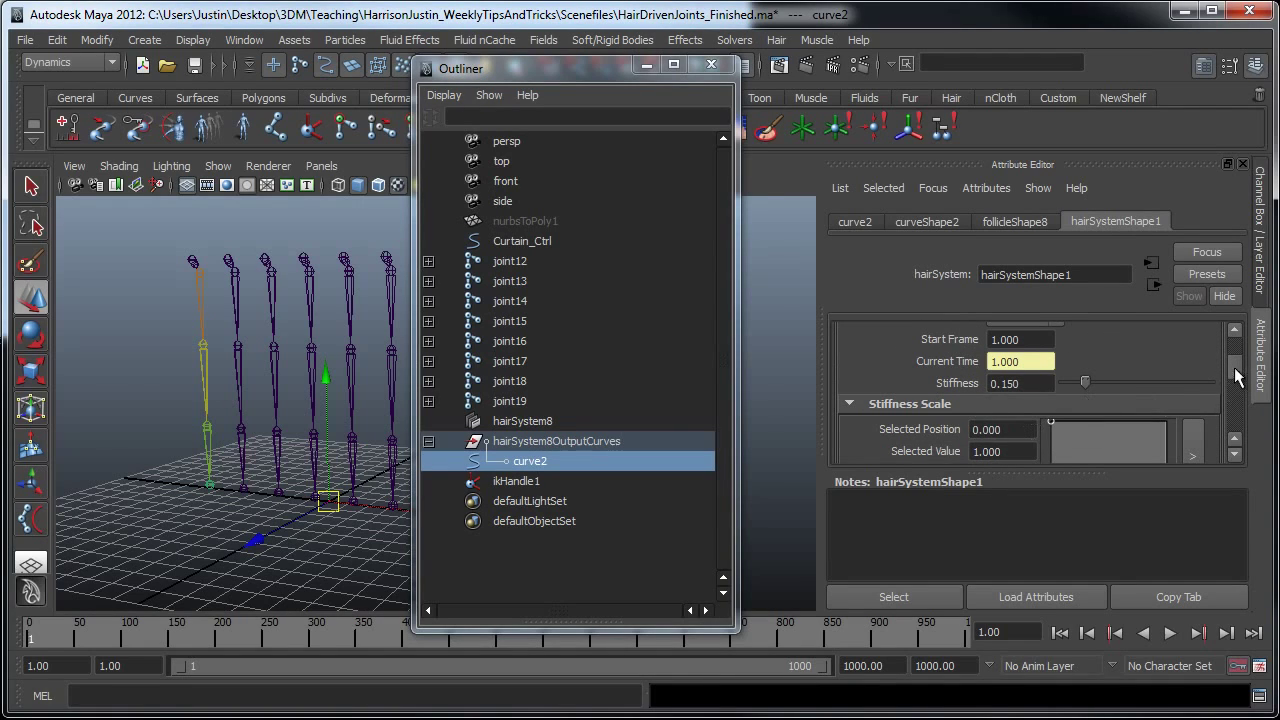
double_click(1026, 386)
text(0.25)
key(Return)
Add a Stiffness Scale ramp point and set the tip end point to position 1.0, value 0.2.
scroll(1234, 367, down, 3)
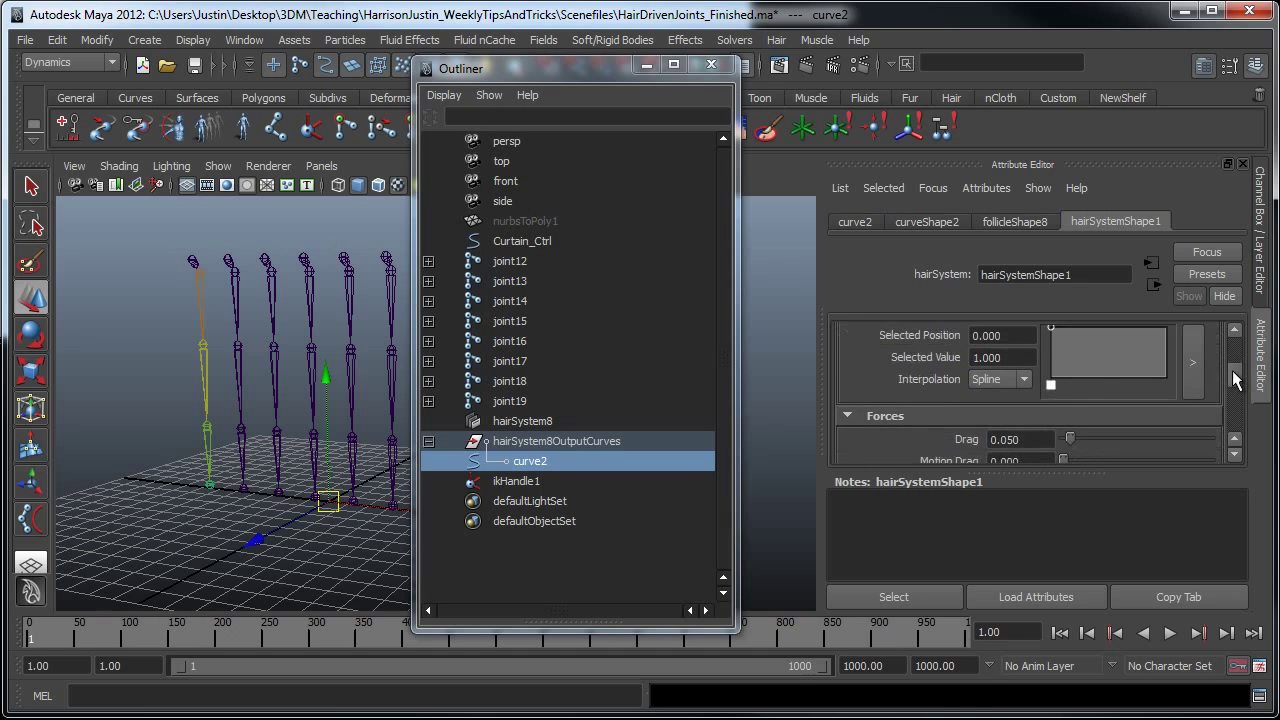
drag(1108, 354, 1160, 384)
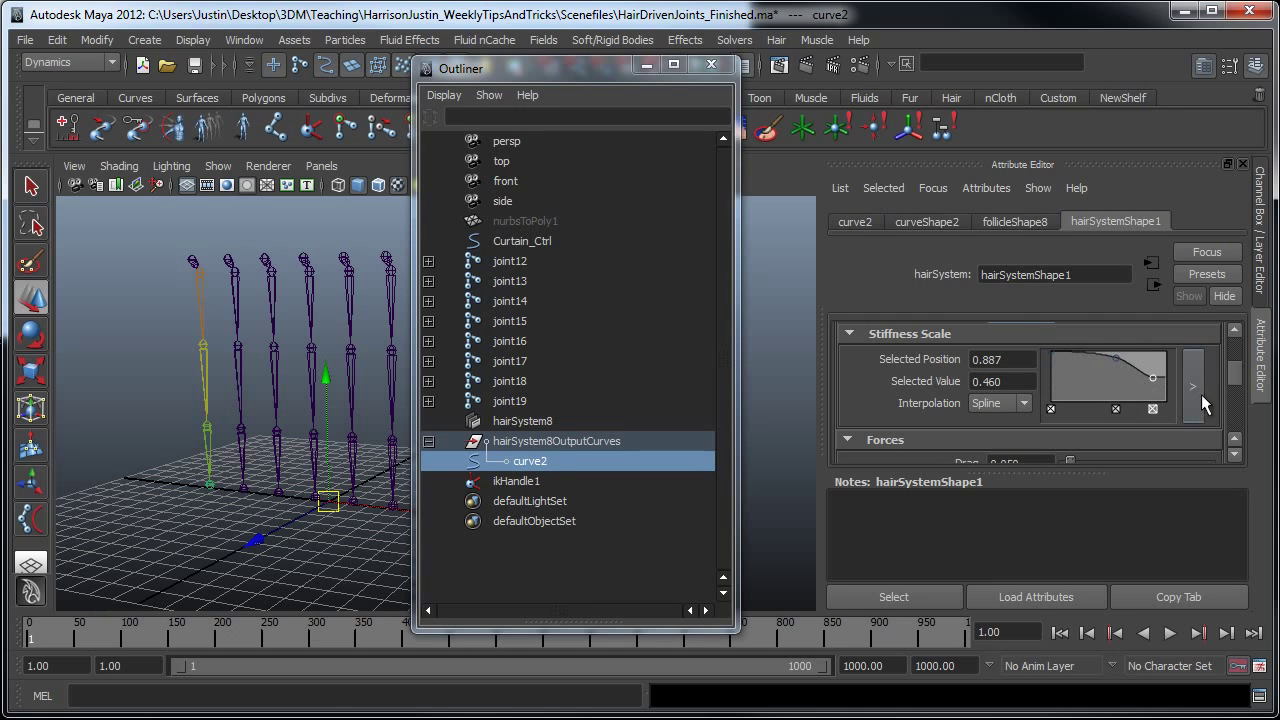
scroll(1234, 367, up, 2)
scroll(1234, 366, down, 2)
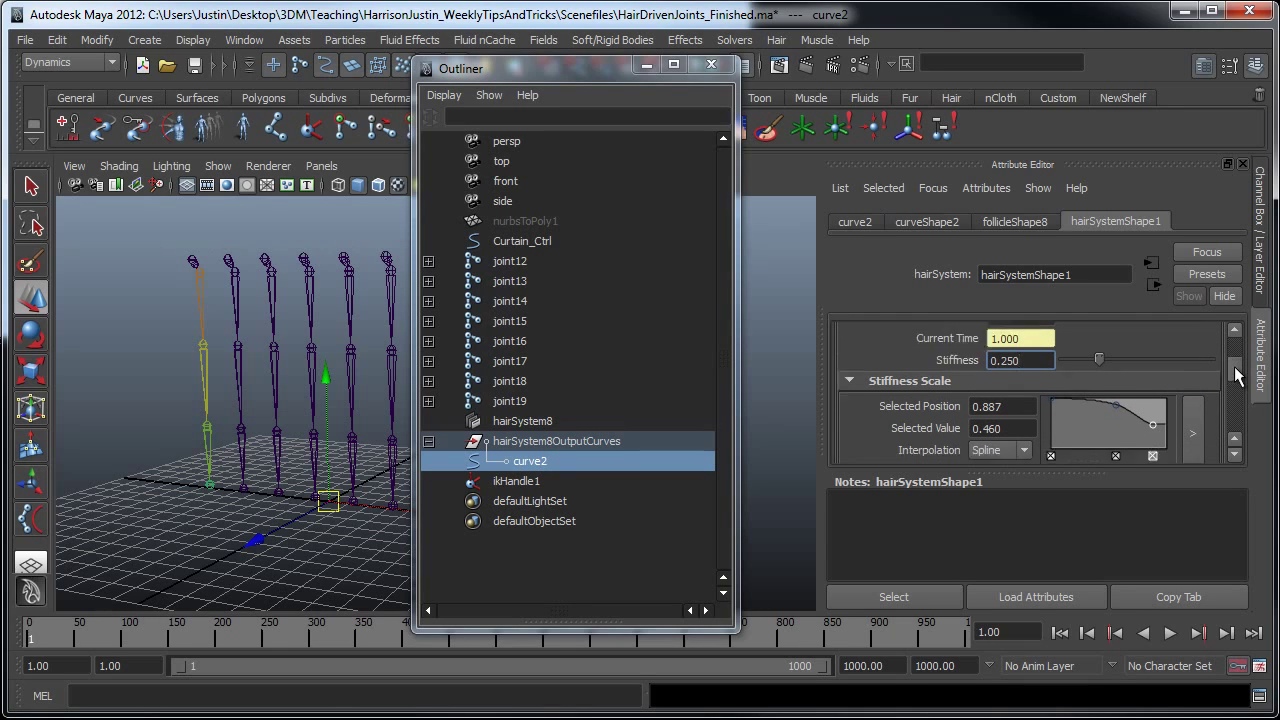
drag(1153, 367, 1166, 374)
drag(1027, 370, 963, 371)
text(.2)
key(Return)
Set the middle Stiffness Scale ramp point to position 0.75 and value 0.75.
drag(1116, 345, 1131, 346)
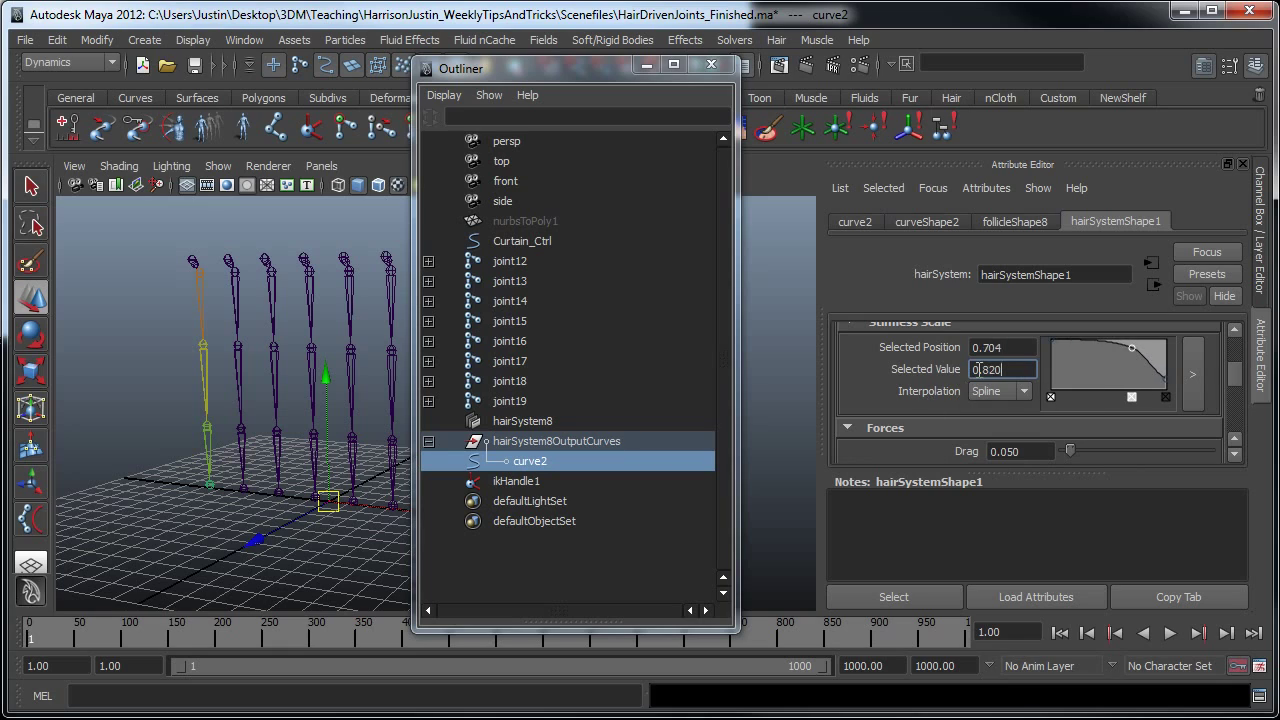
drag(1014, 348, 805, 344)
text(.75)
key(Return)
drag(1030, 369, 833, 368)
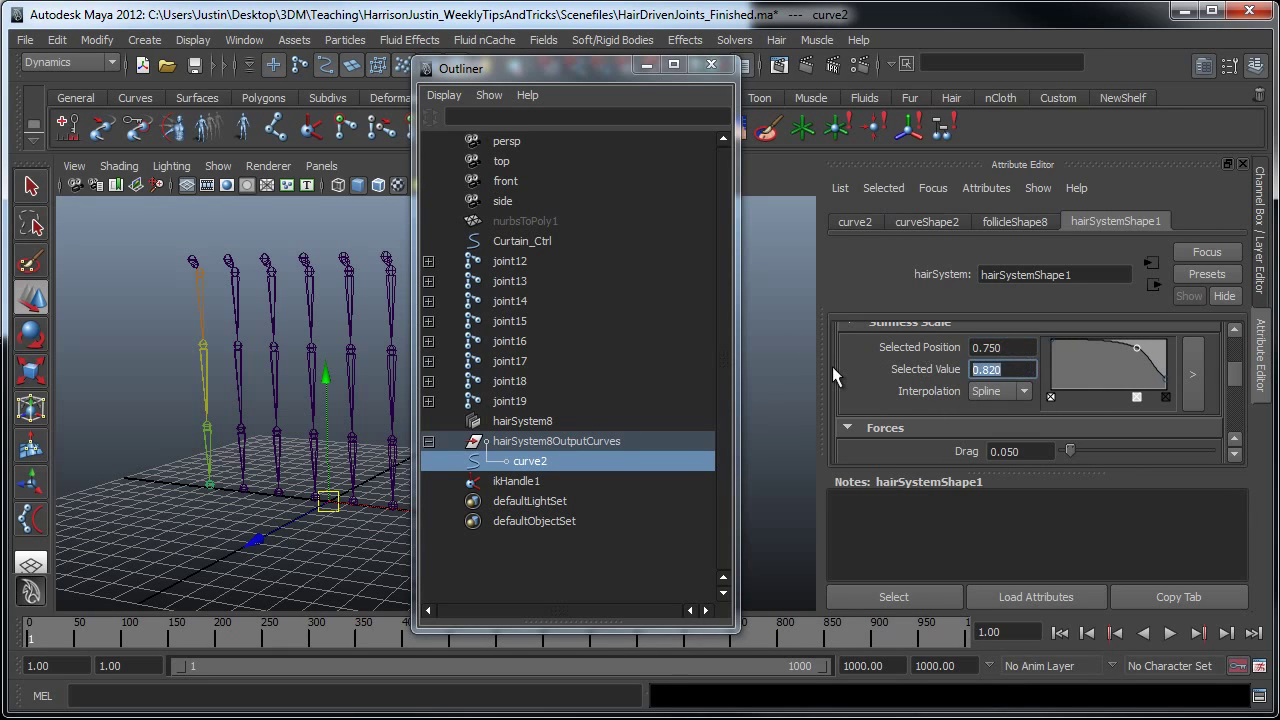
text(.75)
key(Return)
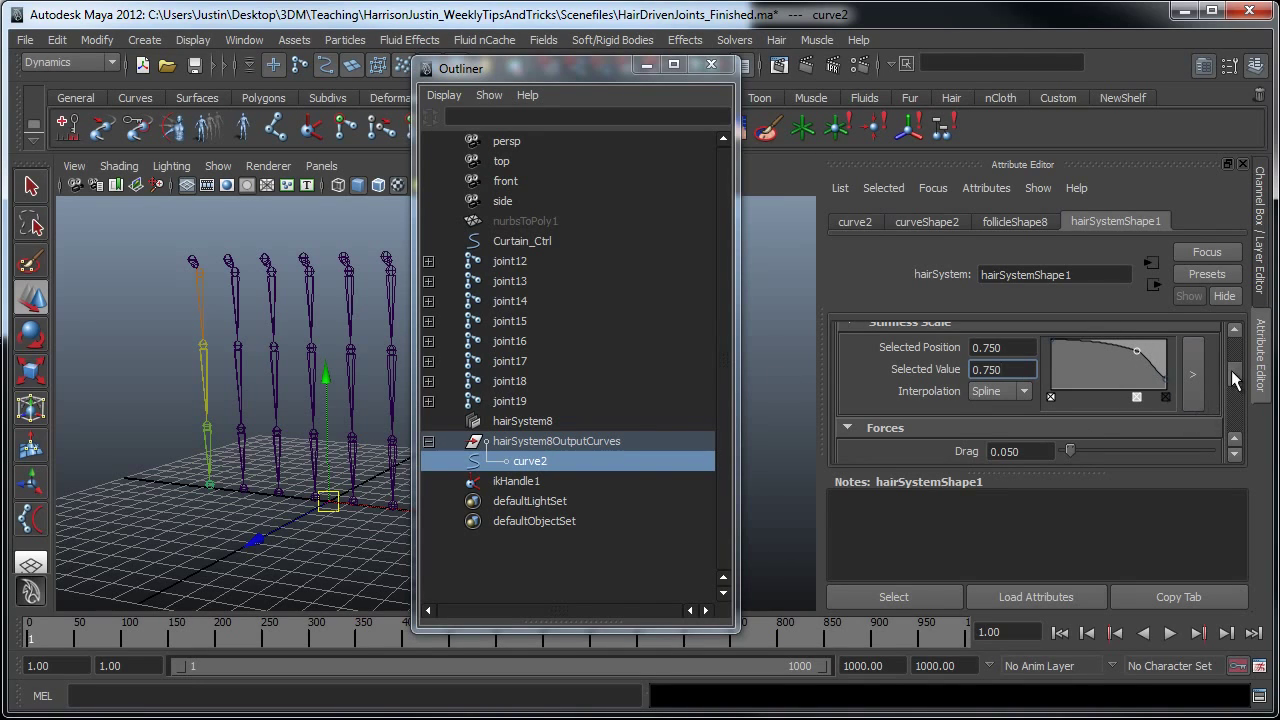
Set Gravity to 5 and close the Outliner.
drag(1233, 375, 1231, 389)
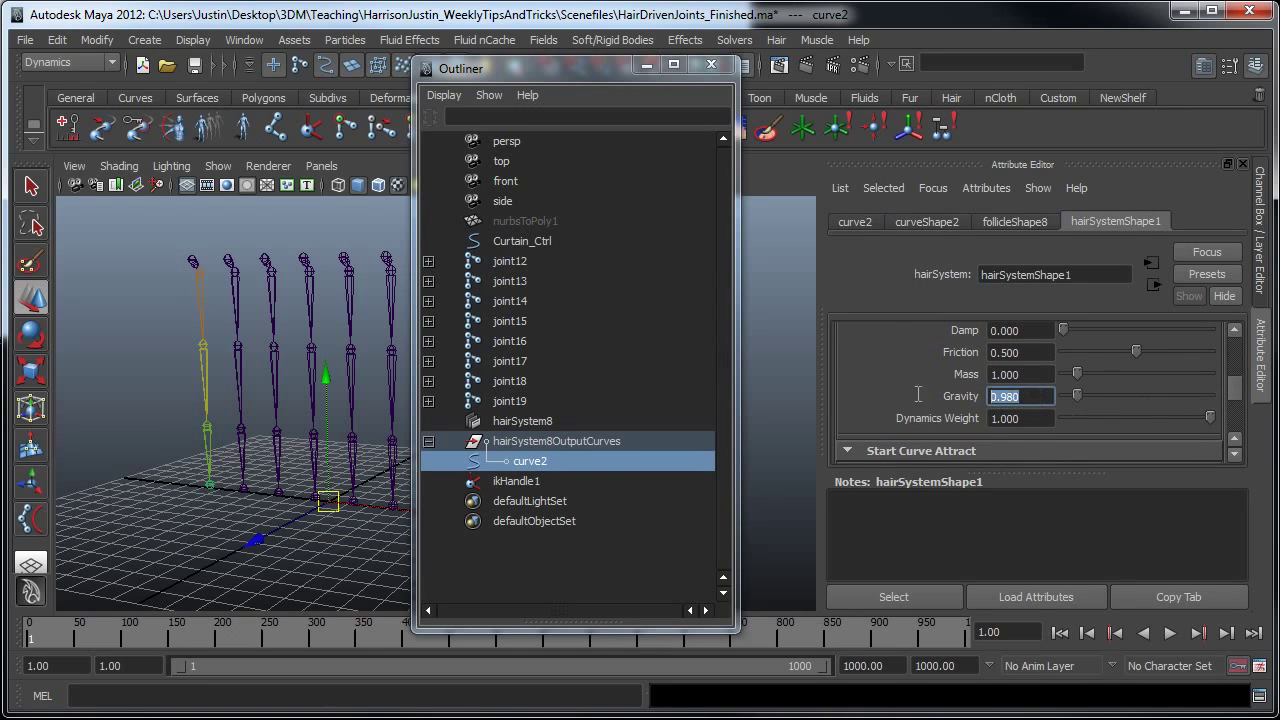
text(5)
key(Return)
click(589, 75)
click(711, 65)
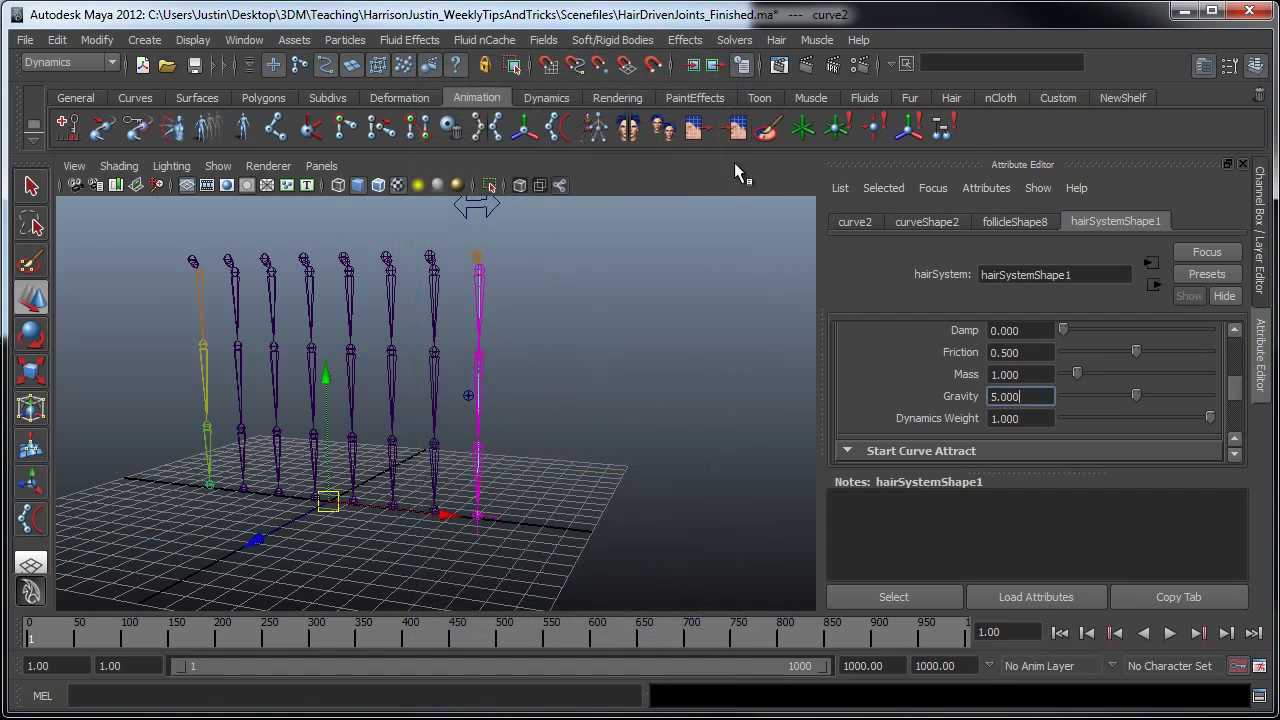
alt+middle_drag(637, 316, 655, 338)
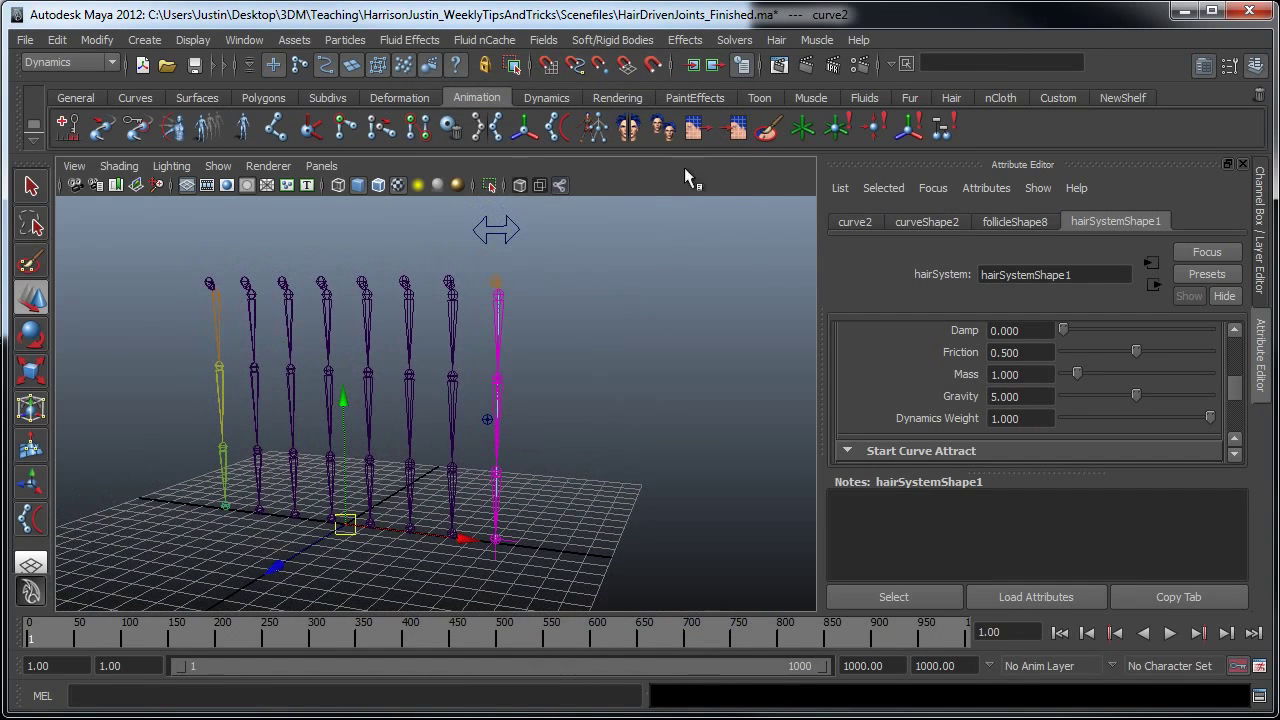
click(733, 41)
click(790, 252)
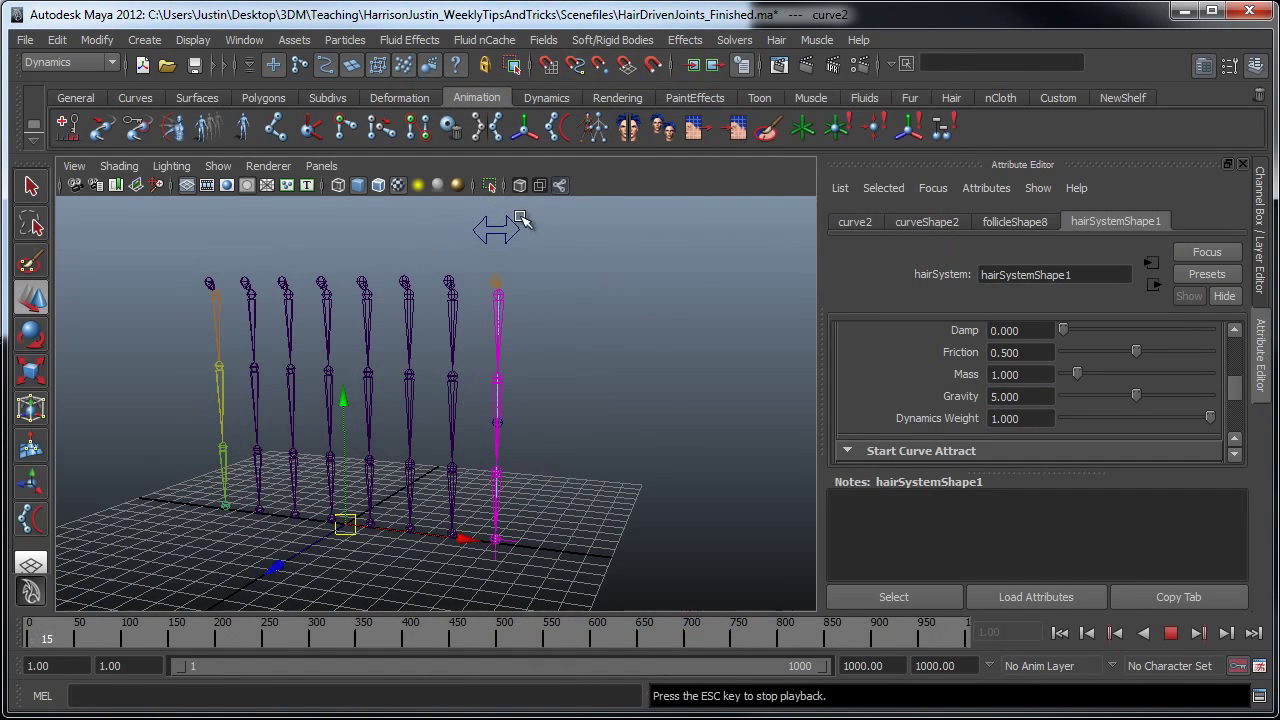
drag(520, 218, 634, 219)
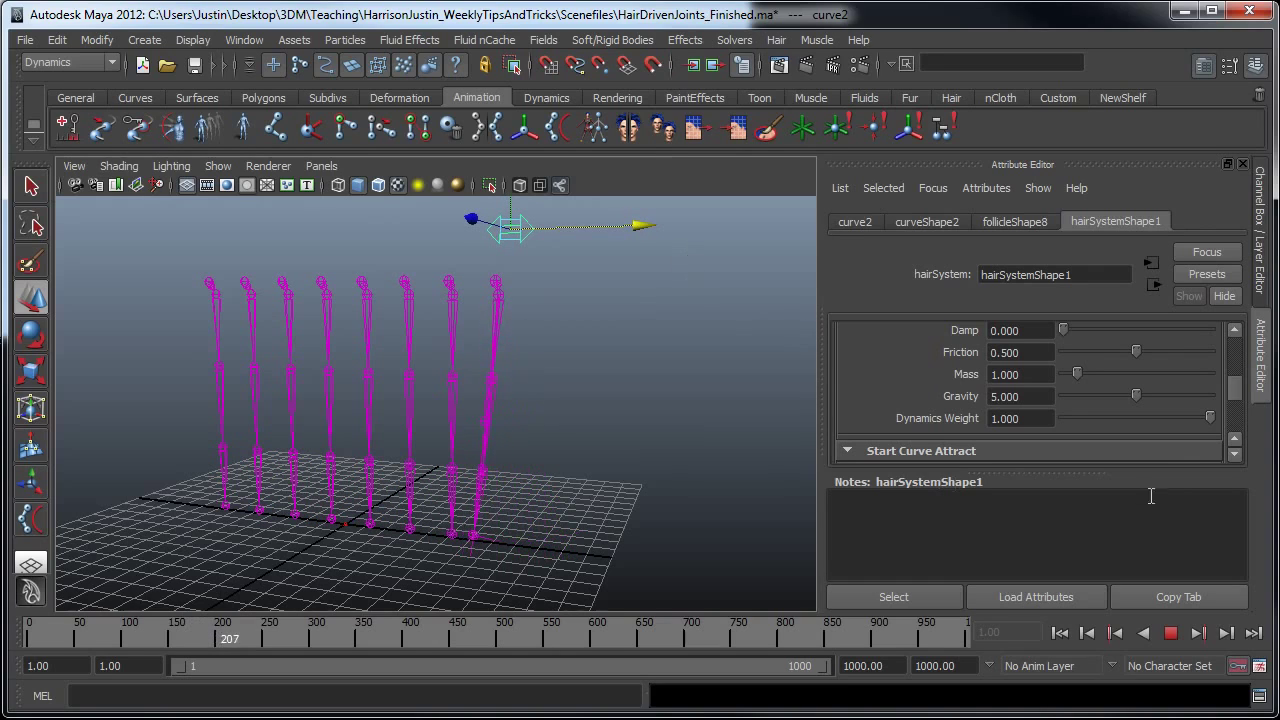
click(1170, 633)
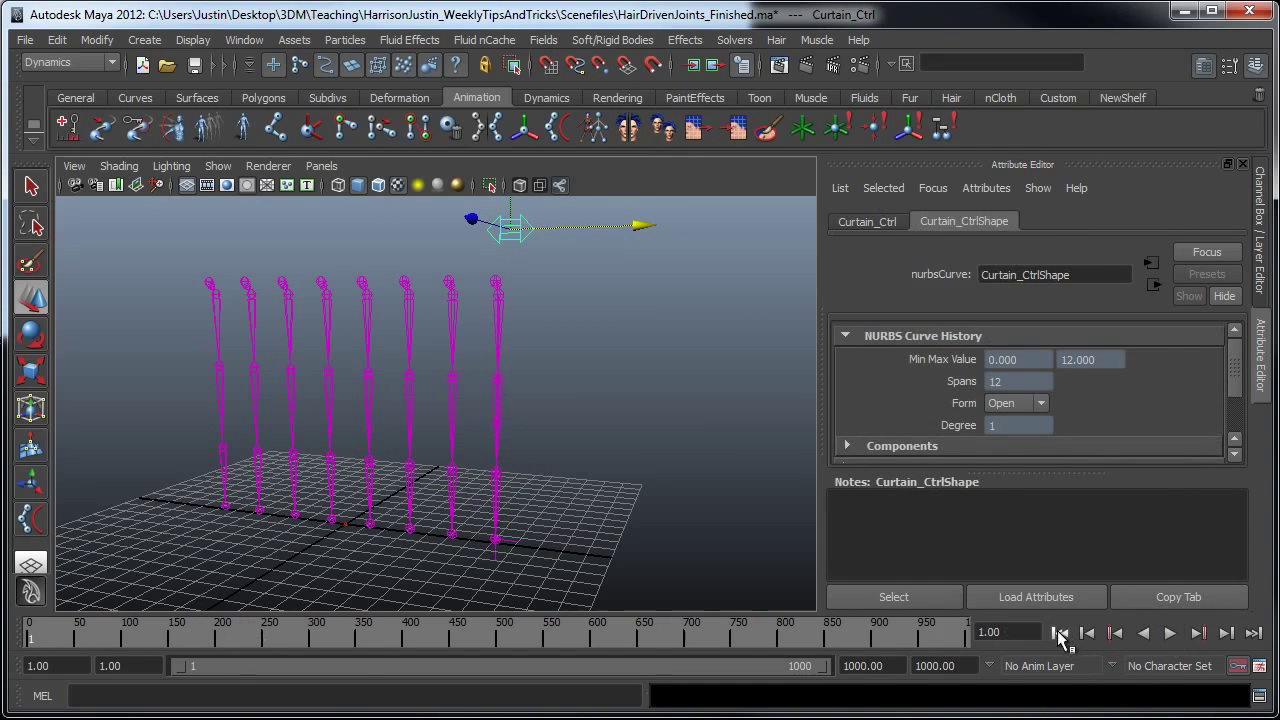
click(629, 351)
Show all object types in the viewport through the hotbox Display > Show > All.
click(216, 166)
click(216, 166)
key(space)
click(585, 263)
mouse_move(640, 341)
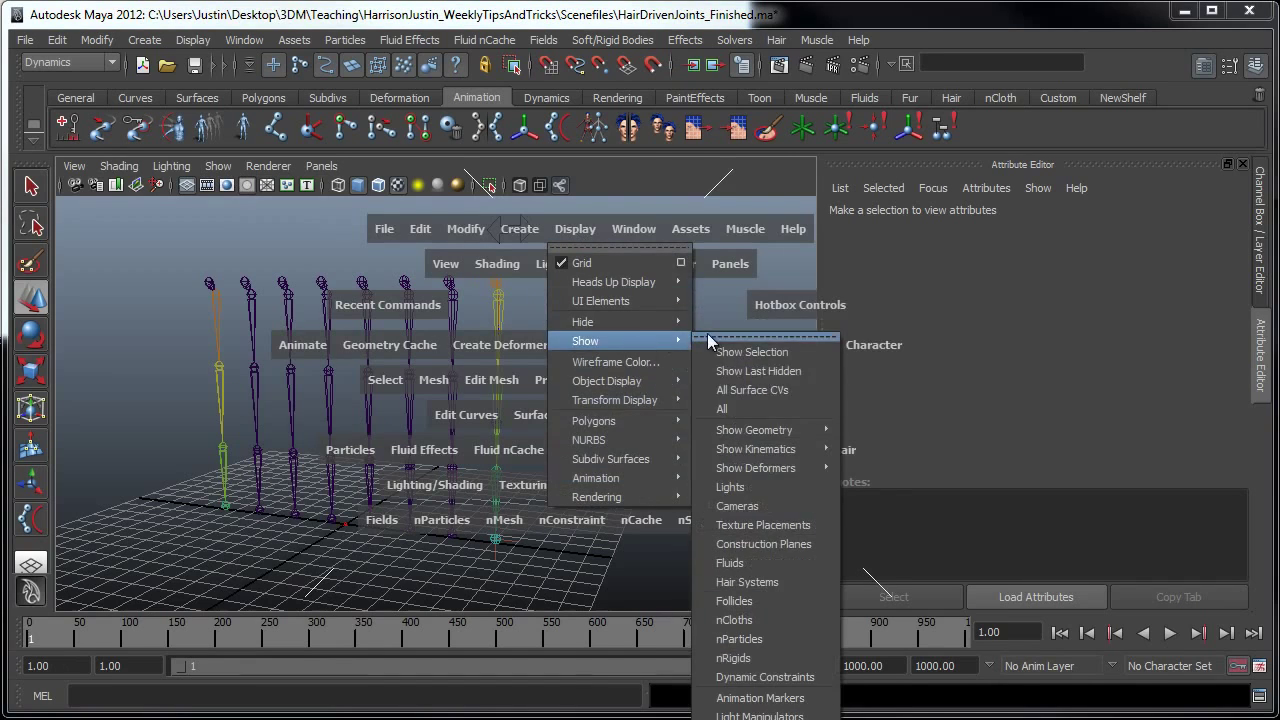
click(721, 409)
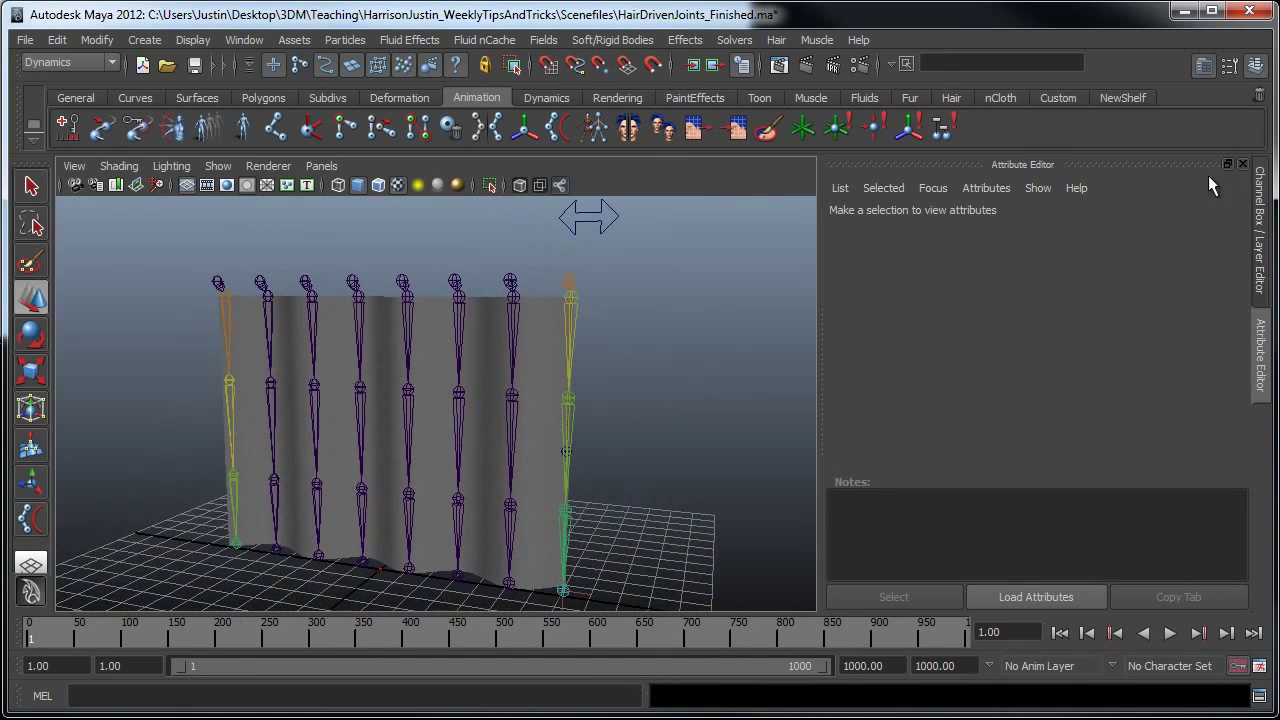
Hide the Joints display layer and IK handles, then select Curtain_Ctrl.
click(1207, 69)
click(1087, 524)
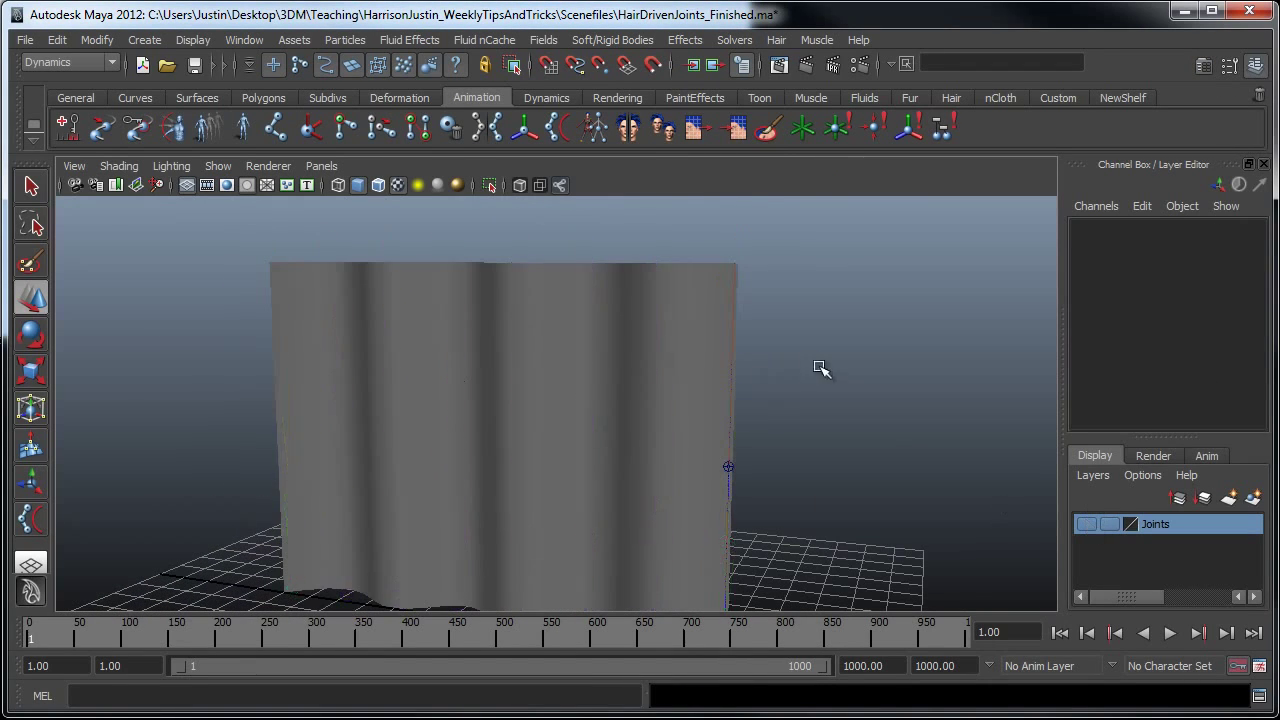
scroll(780, 355, down, 3)
click(203, 170)
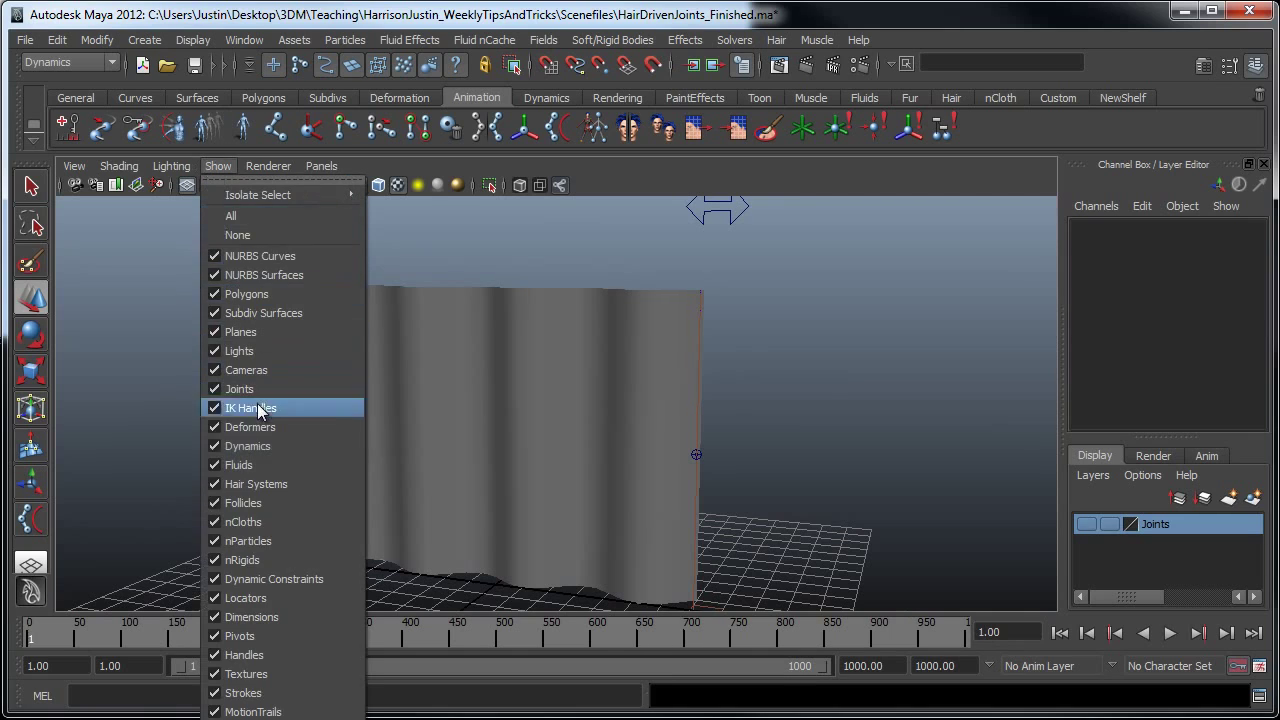
click(256, 406)
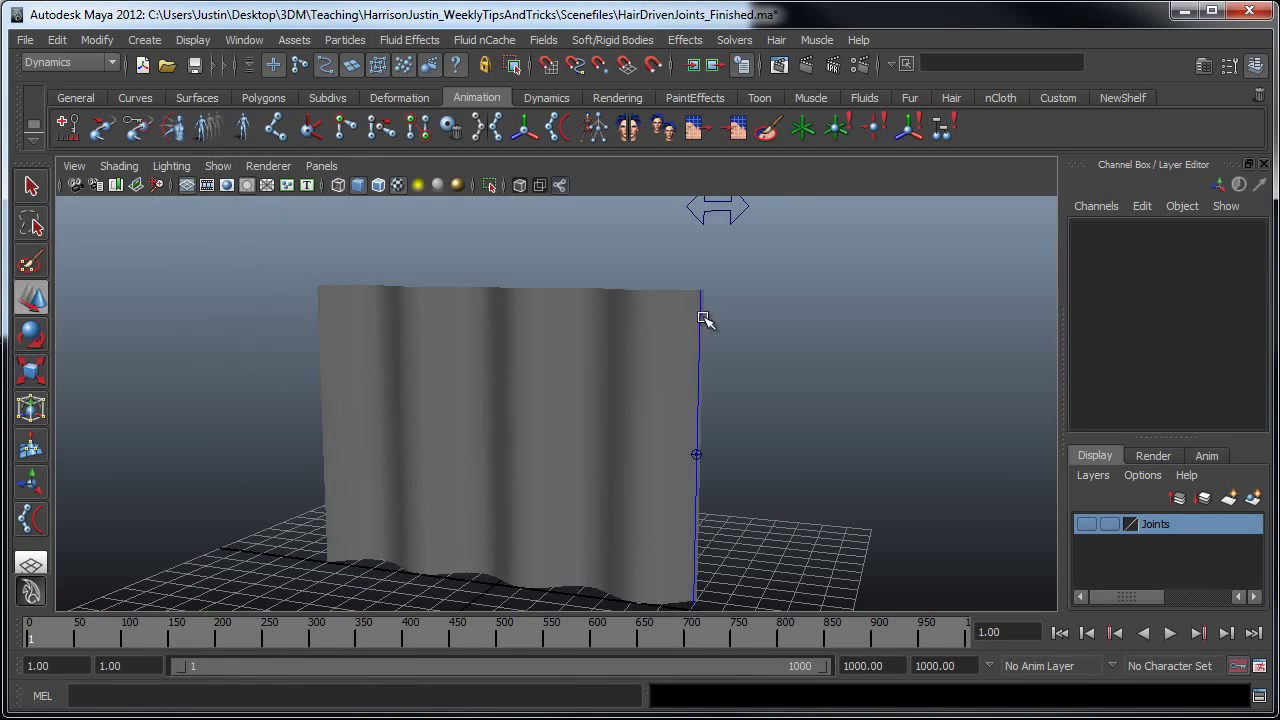
alt+drag(737, 314, 766, 260)
click(725, 245)
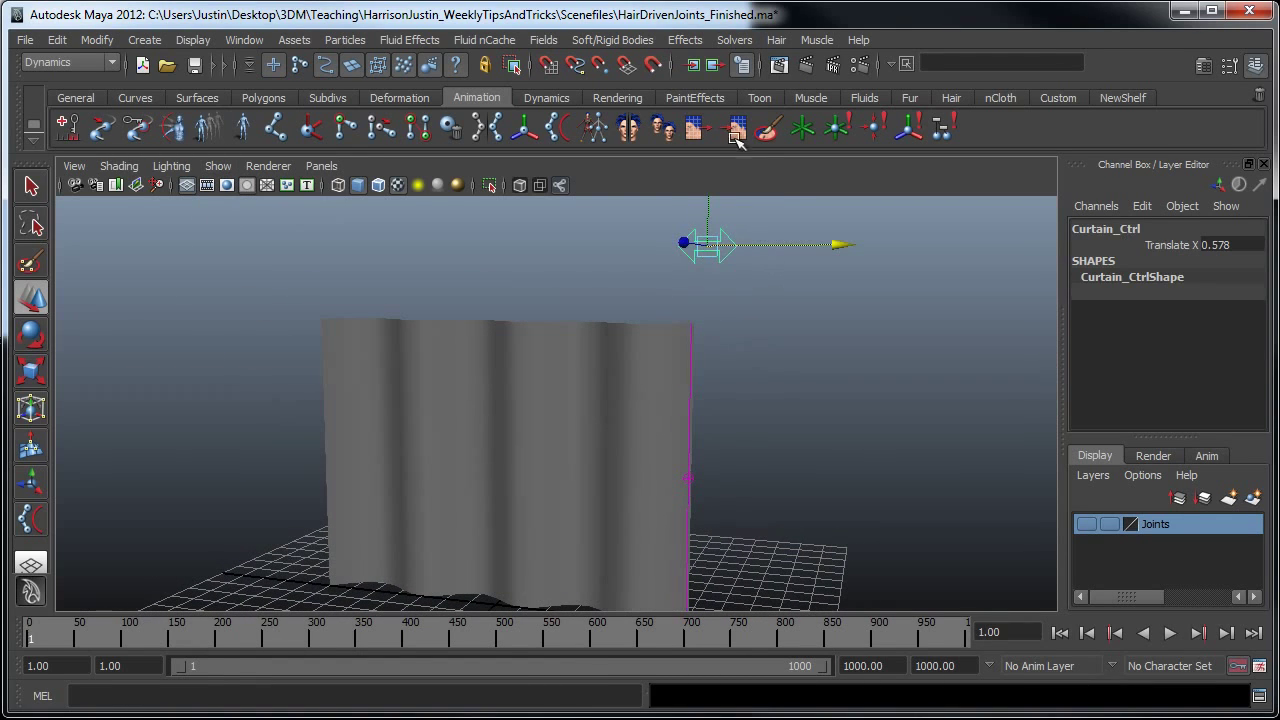
Run Interactive Playback and push Curtain_Ctrl sideways, with wireframe on shaded, to watch the curtain sway.
click(740, 41)
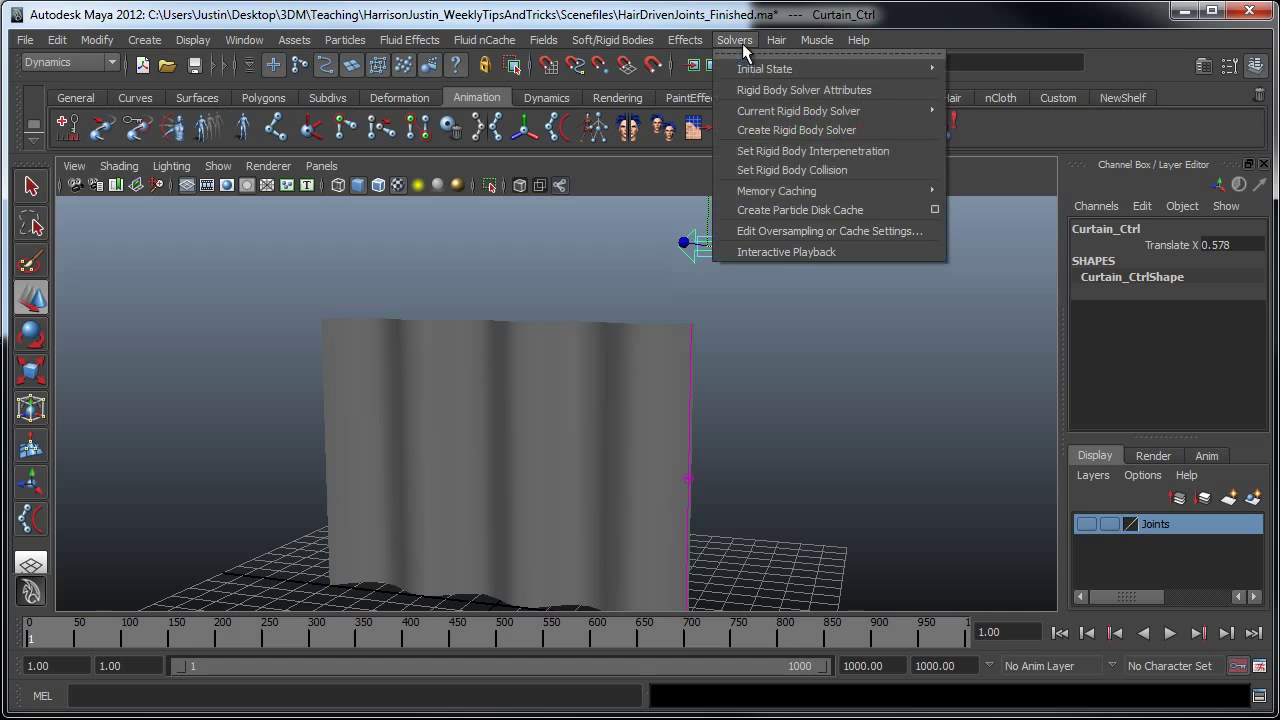
click(796, 252)
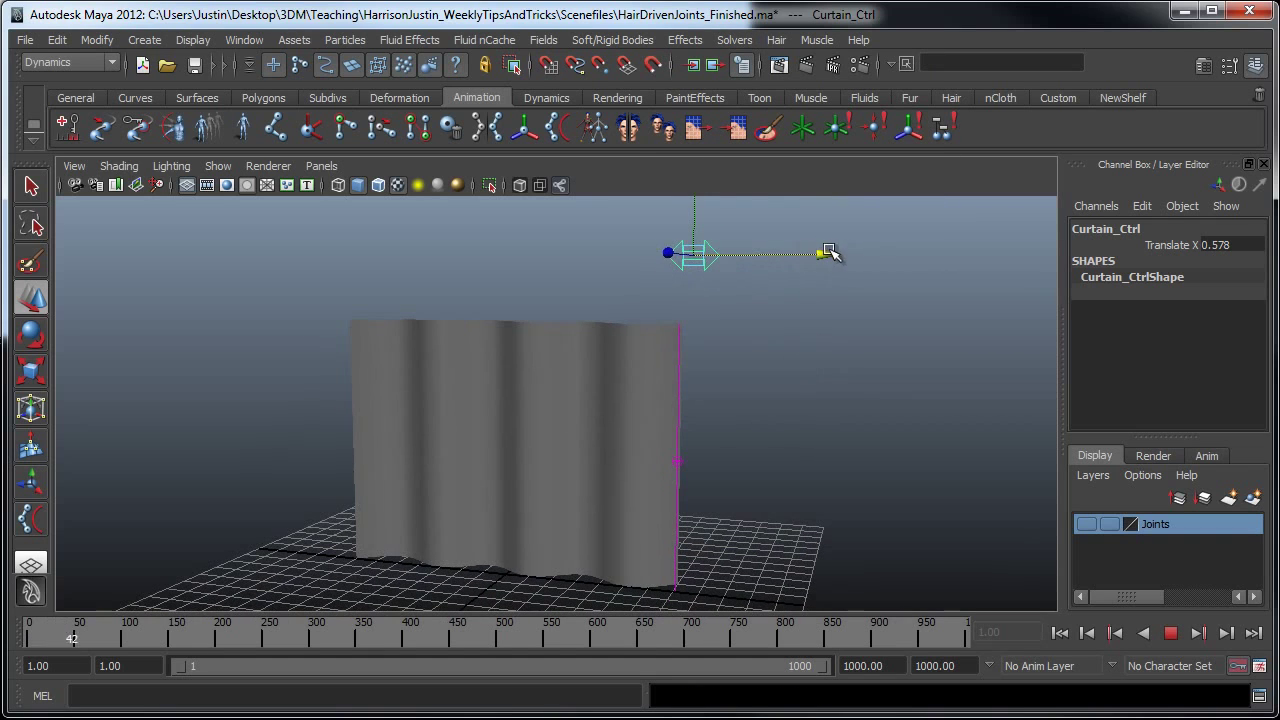
drag(826, 252, 845, 280)
mouse_move(812, 341)
alt+mouse_down()
mouse_move(846, 363)
mouse_move(809, 349)
alt+mouse_up()
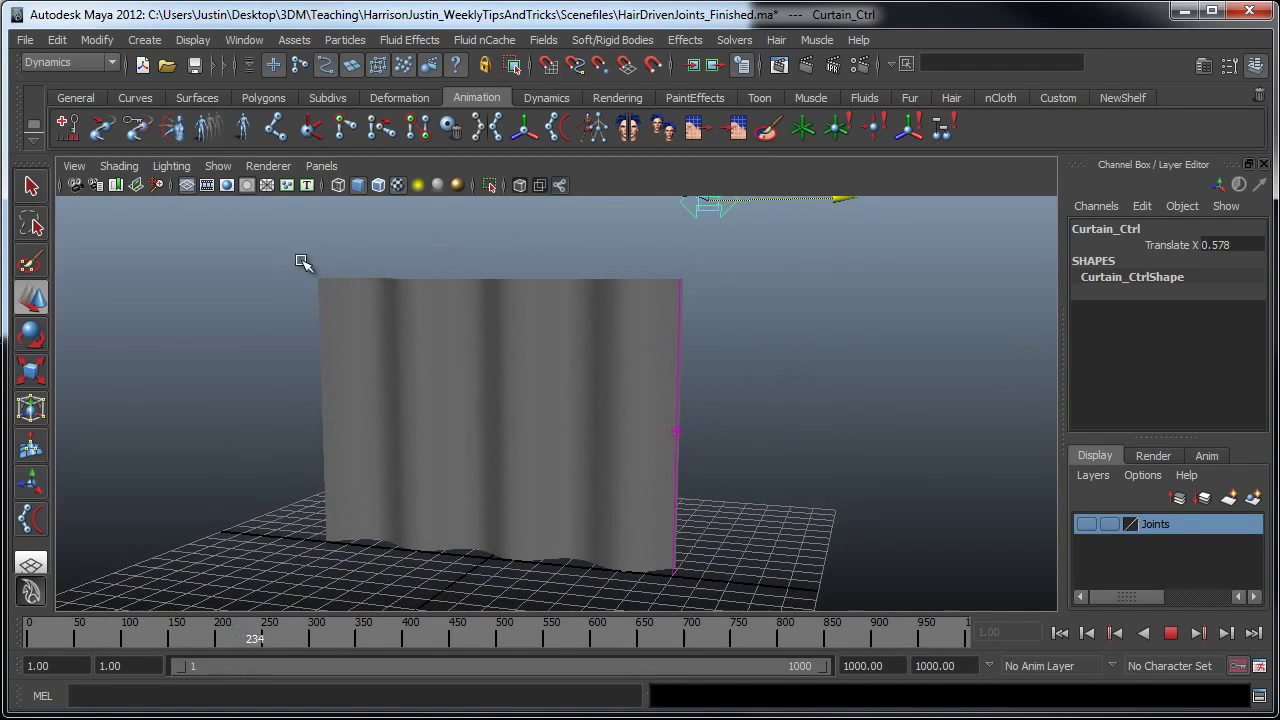
click(396, 187)
mouse_move(909, 286)
alt+mouse_down()
mouse_move(790, 225)
mouse_move(620, 224)
mouse_move(849, 249)
alt+mouse_up()
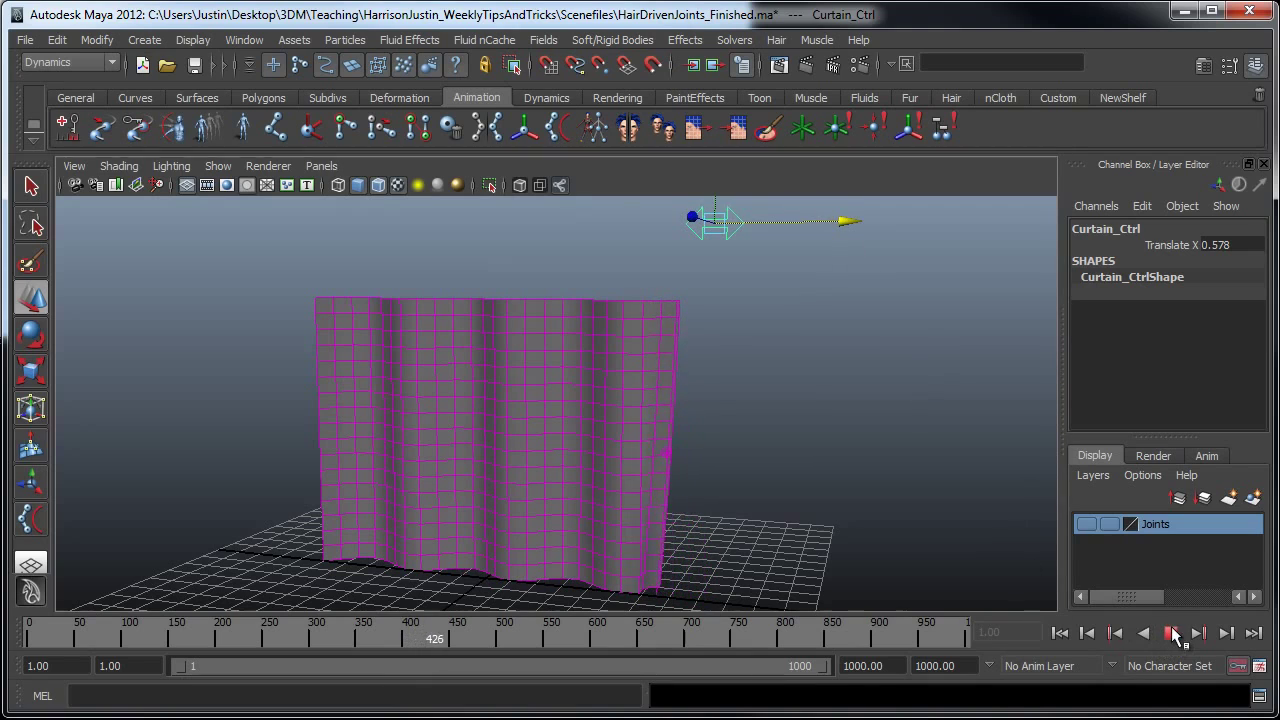
Stop the simulation at frame 459, rewind to frame 1, and orbit slightly around the curtain.
click(1172, 633)
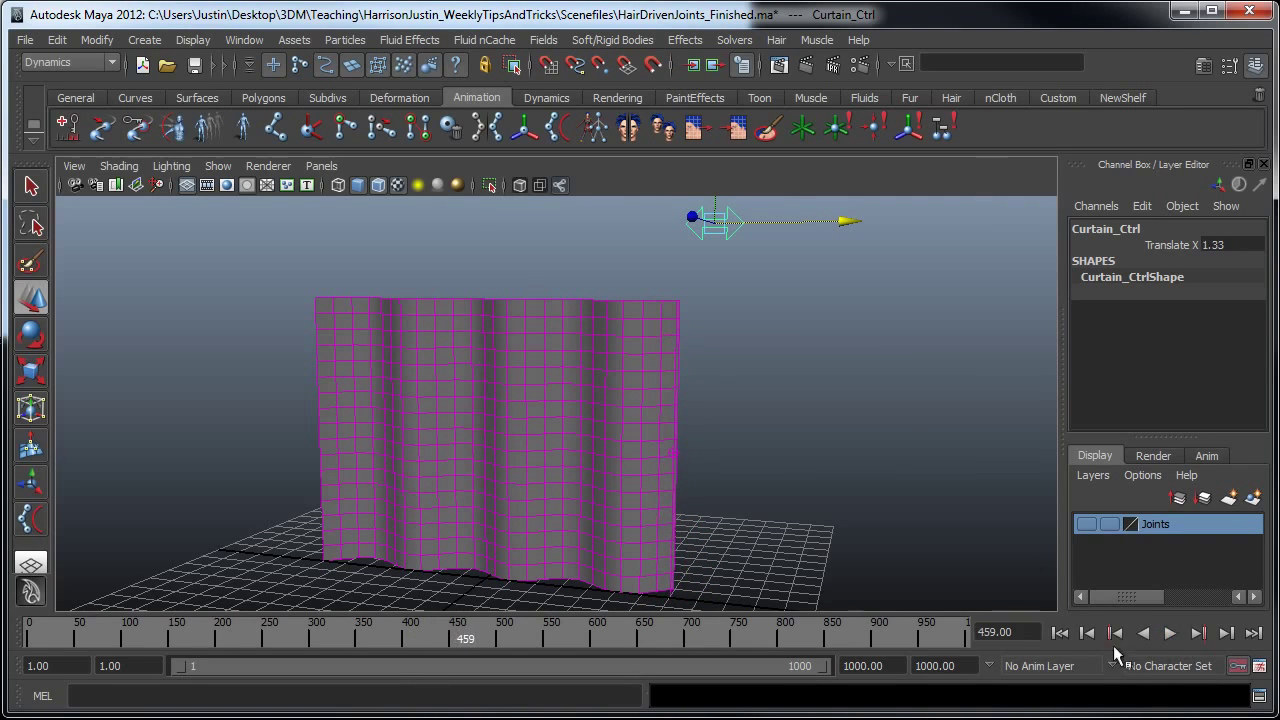
click(1059, 633)
scroll(790, 335, down, 3)
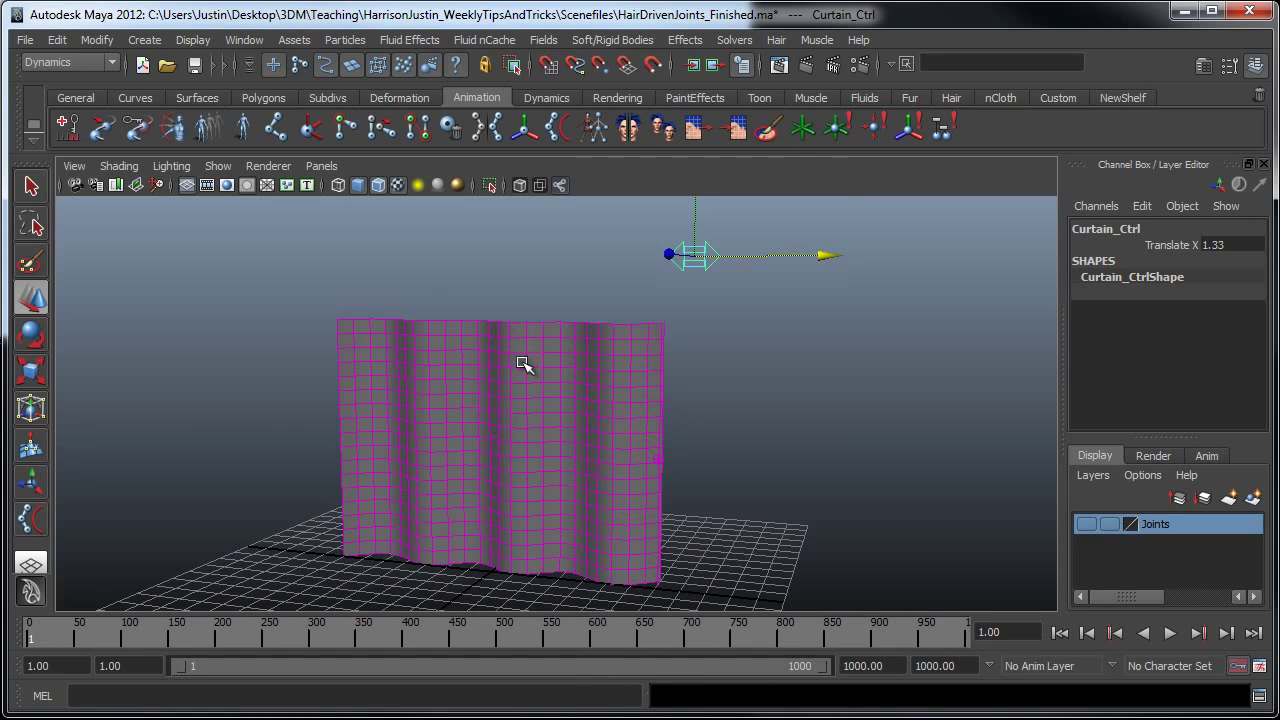
alt+drag(929, 471, 896, 470)
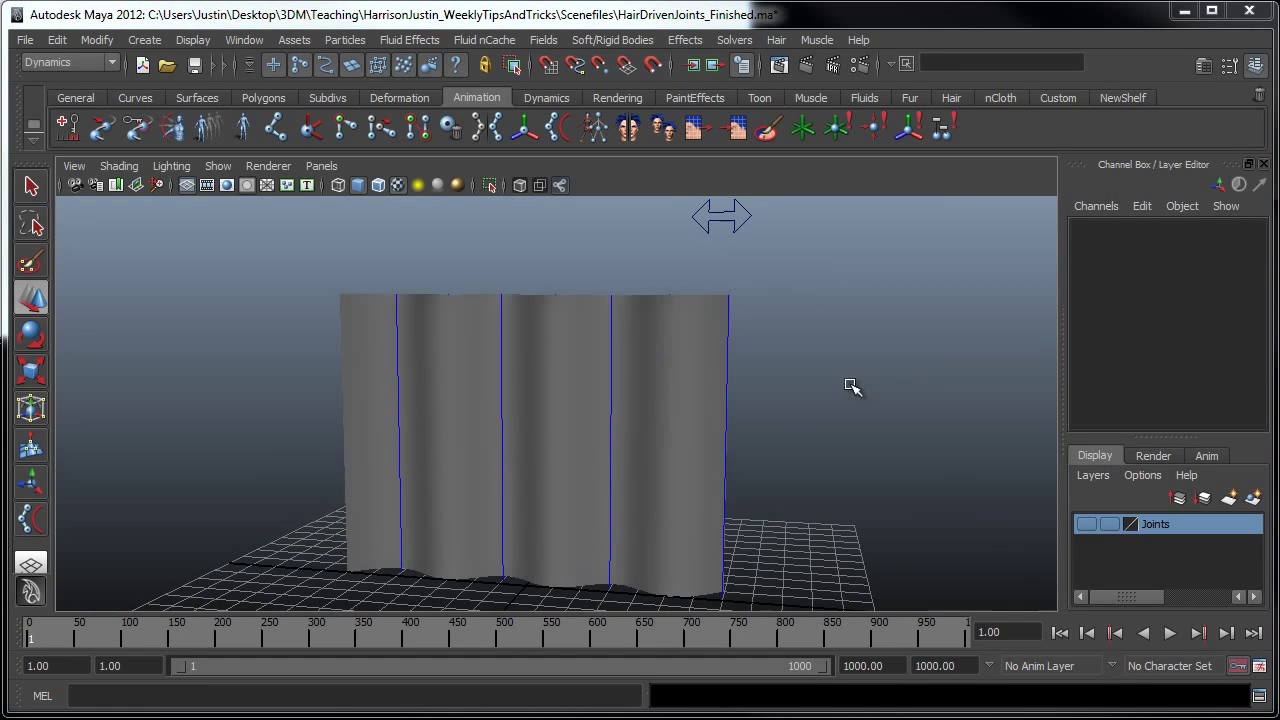
Show the Joints layer, then simulate interactively while swinging Curtain_Ctrl left and right along X.
click(1087, 524)
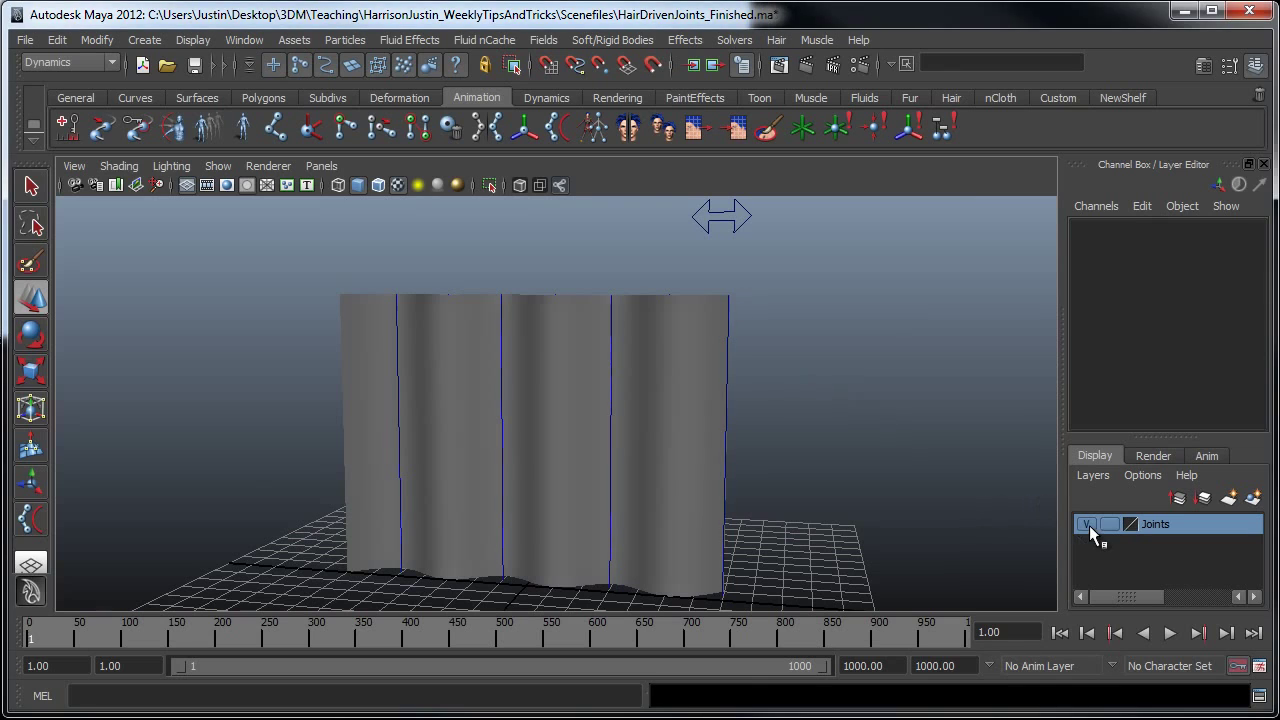
click(737, 221)
click(734, 40)
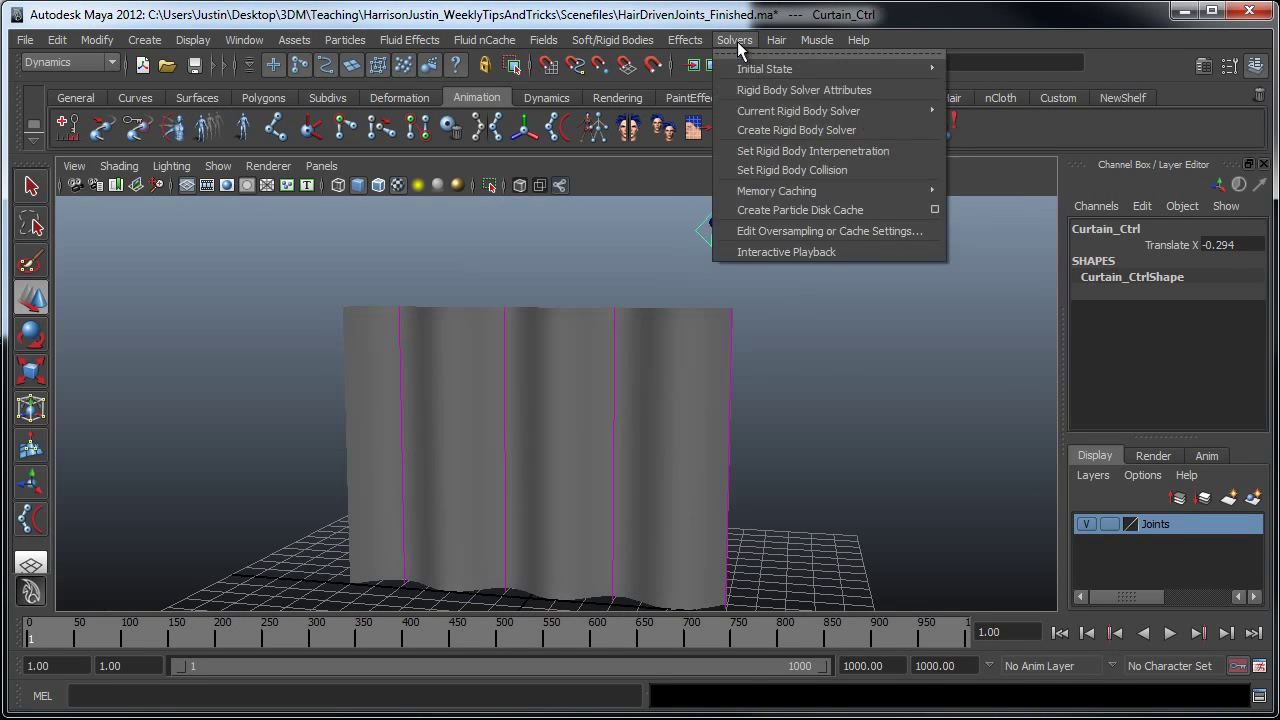
click(816, 250)
drag(831, 254, 641, 262)
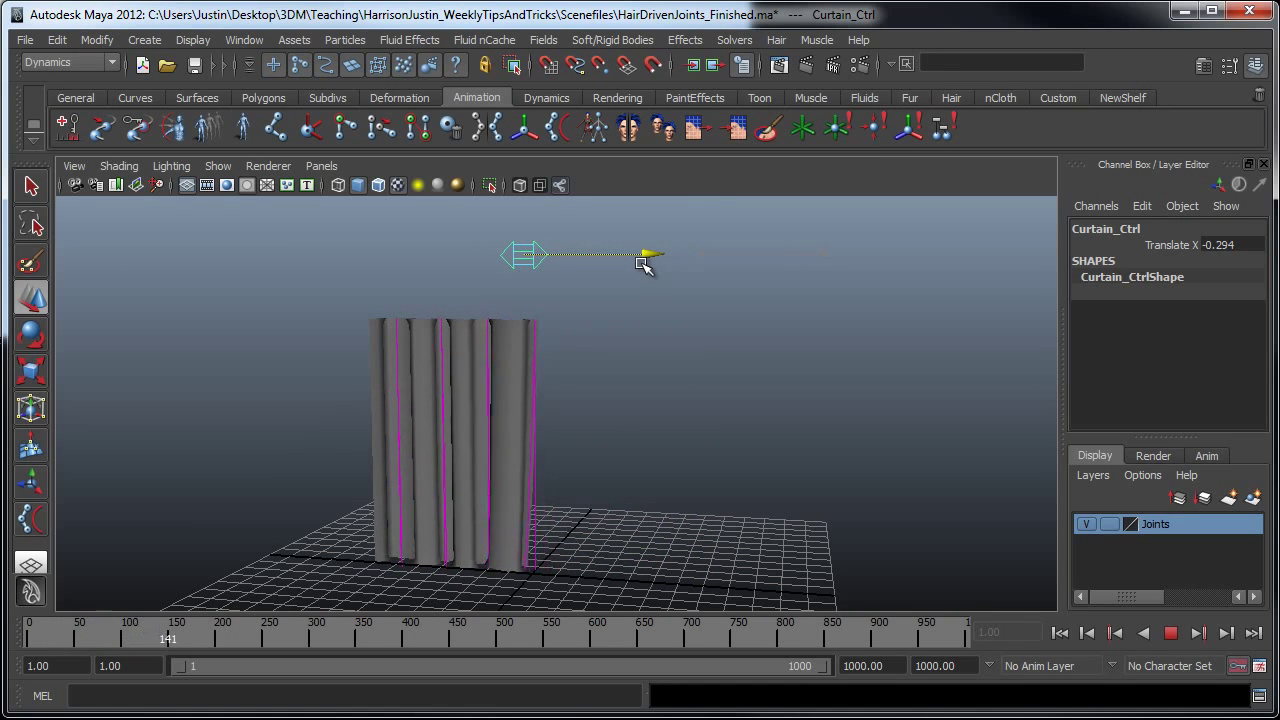
drag(651, 260, 880, 272)
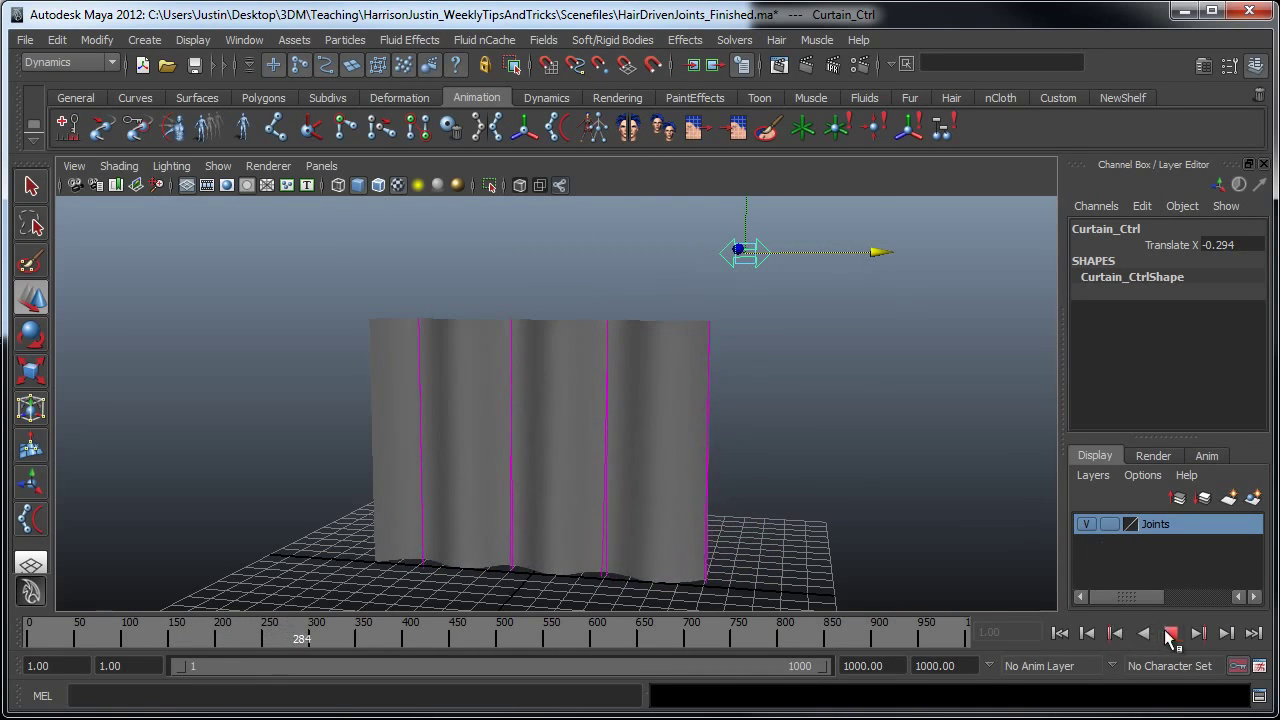
Stop playback and check hairSystemShape1's Gravity of 1.000 via curve9 in wireframe view.
click(1170, 633)
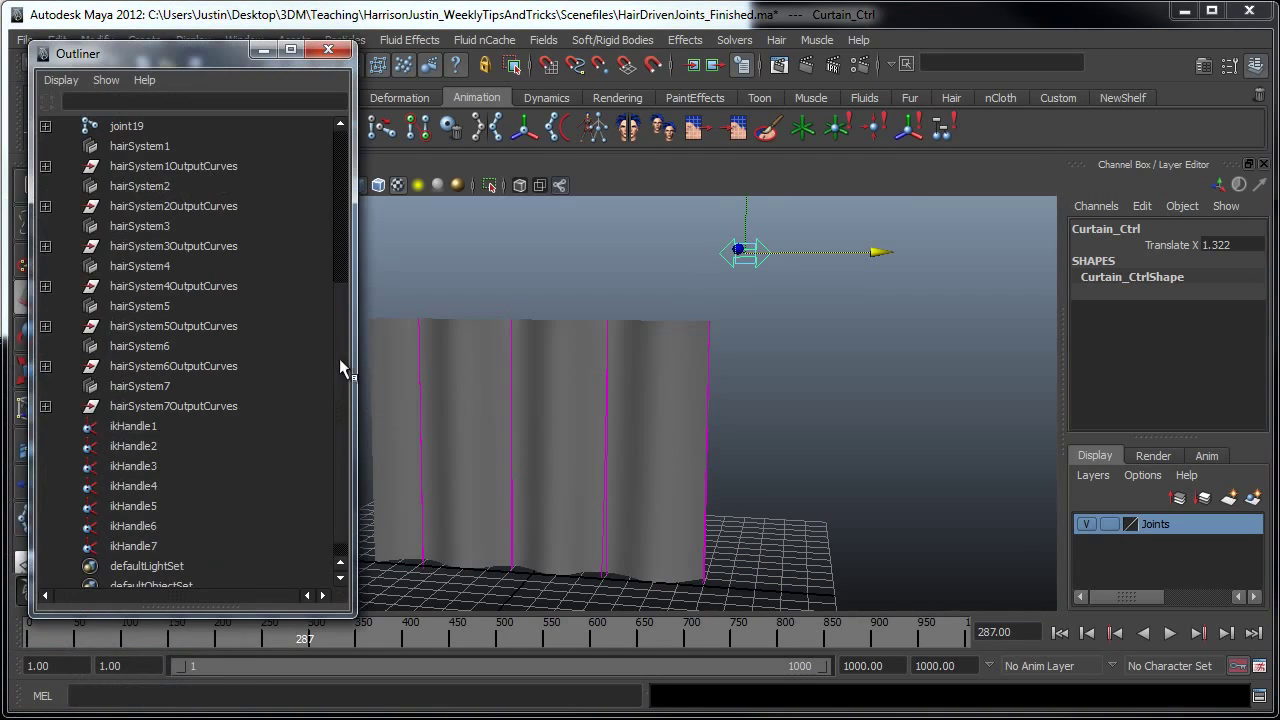
scroll(190, 242, up, 1)
click(45, 186)
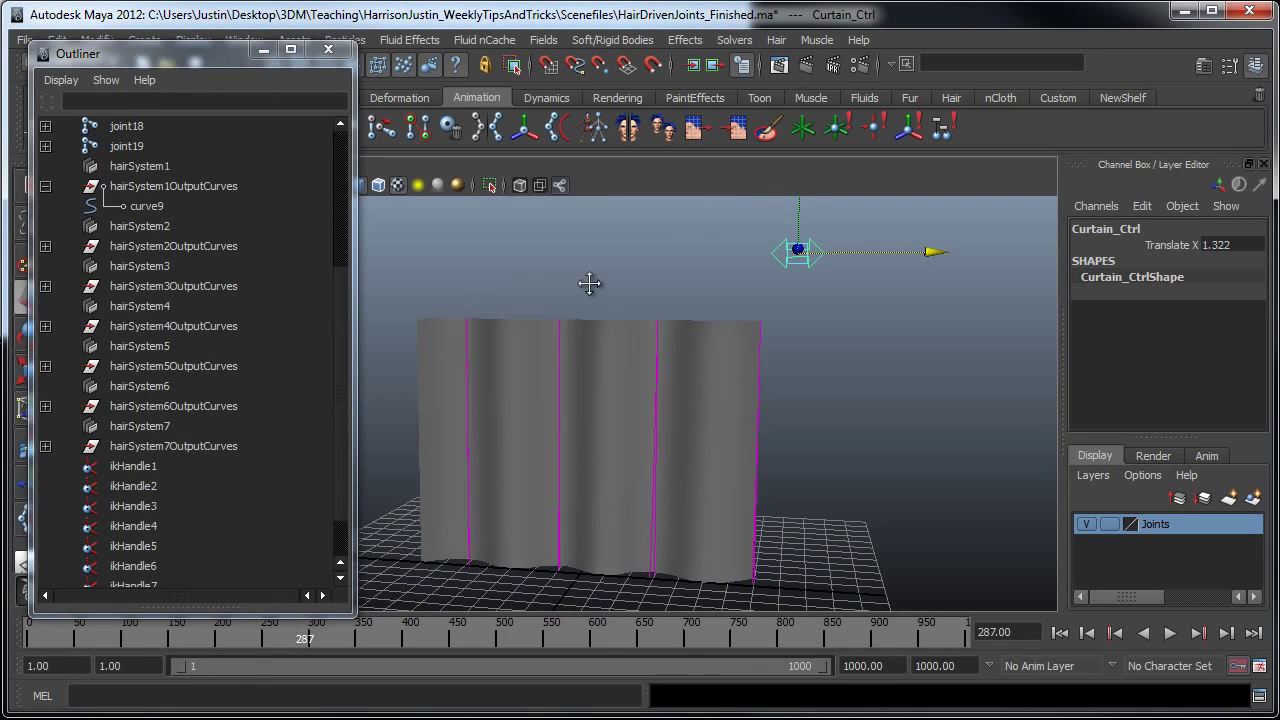
key(4)
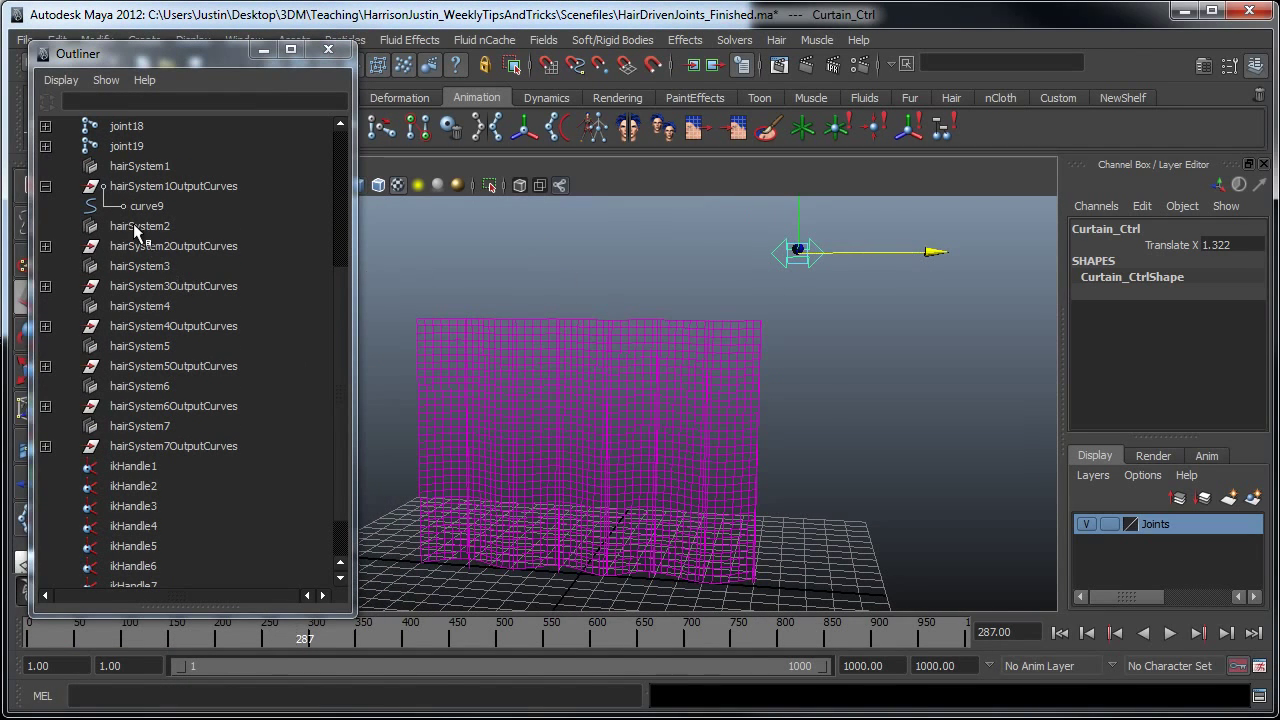
click(140, 206)
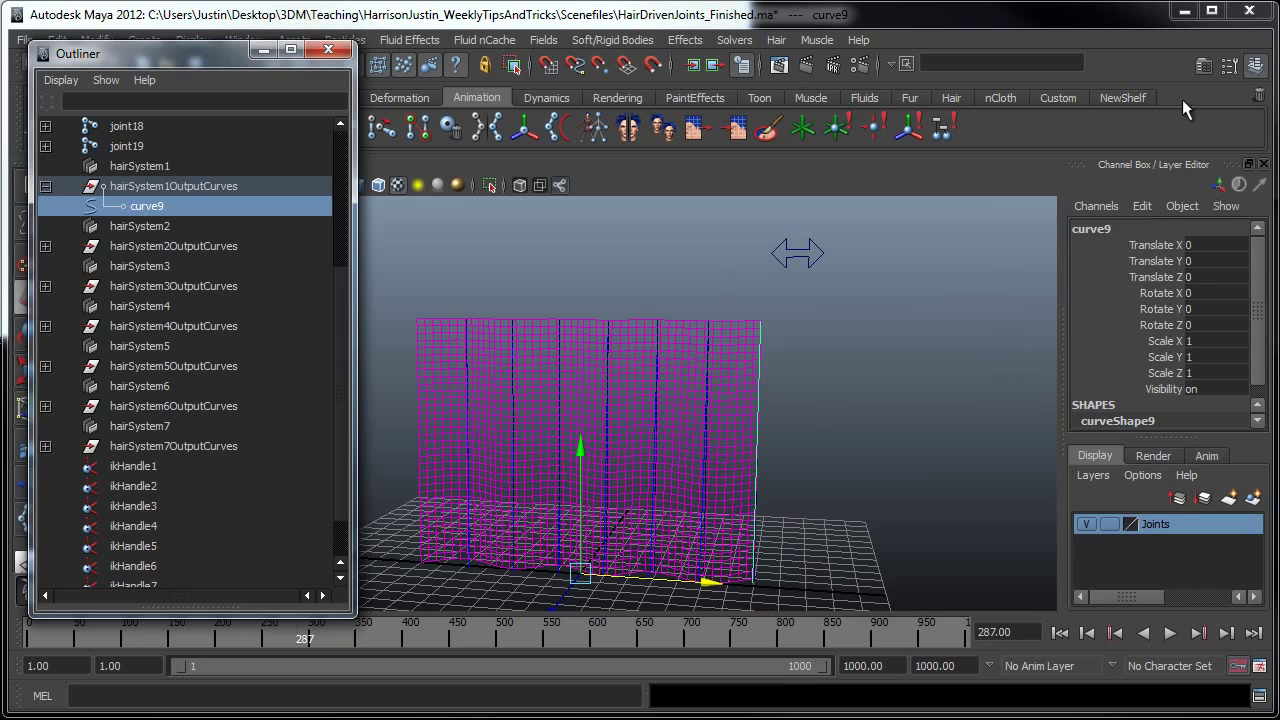
click(1204, 65)
drag(1233, 388, 1238, 404)
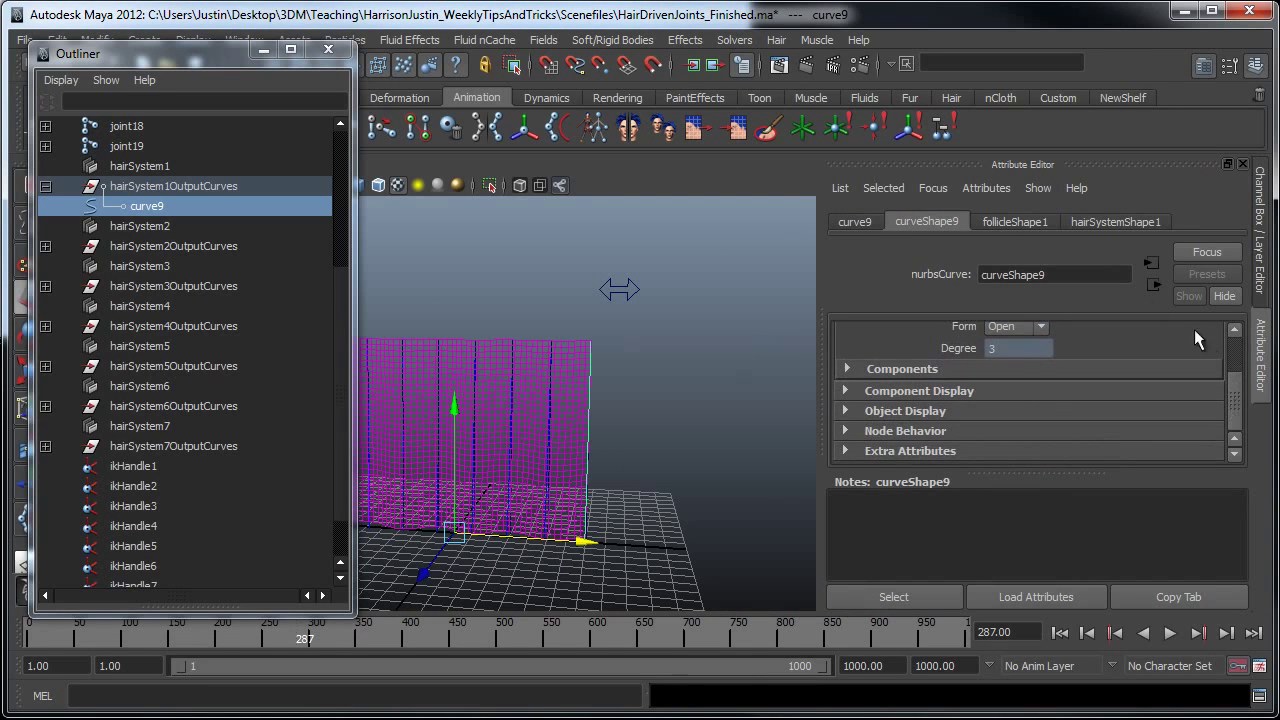
click(1123, 221)
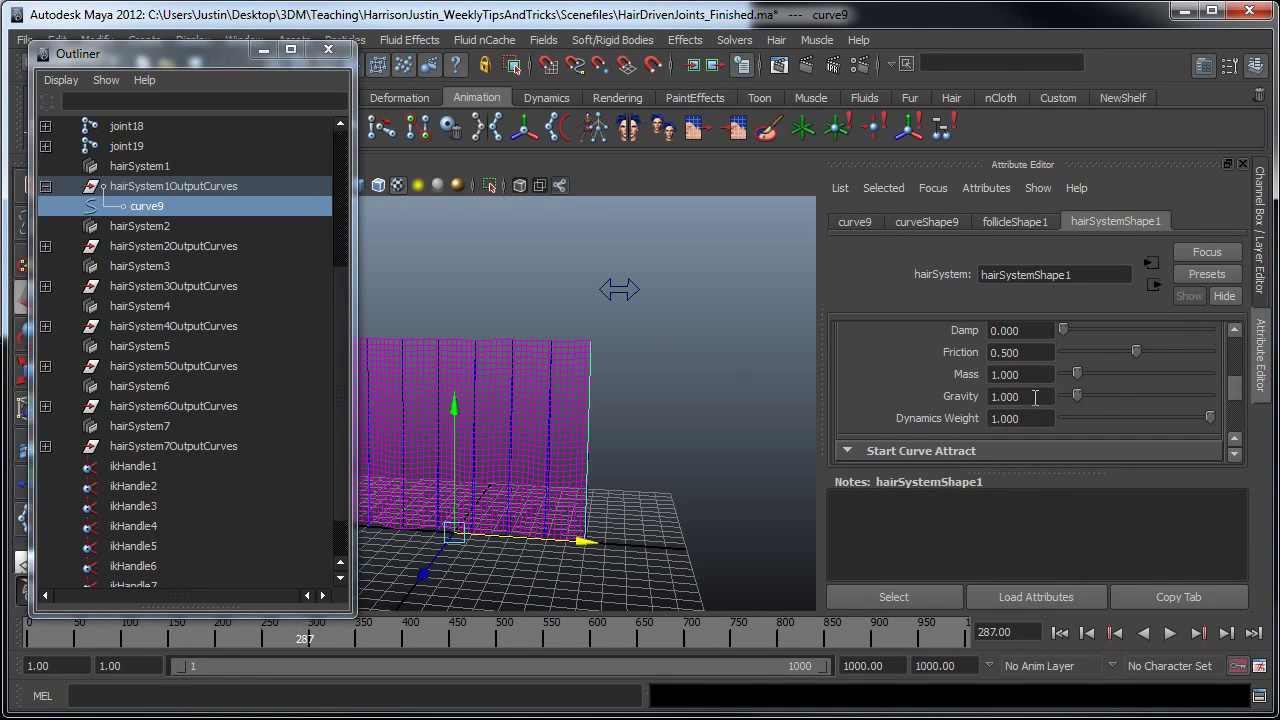
drag(1035, 397, 982, 401)
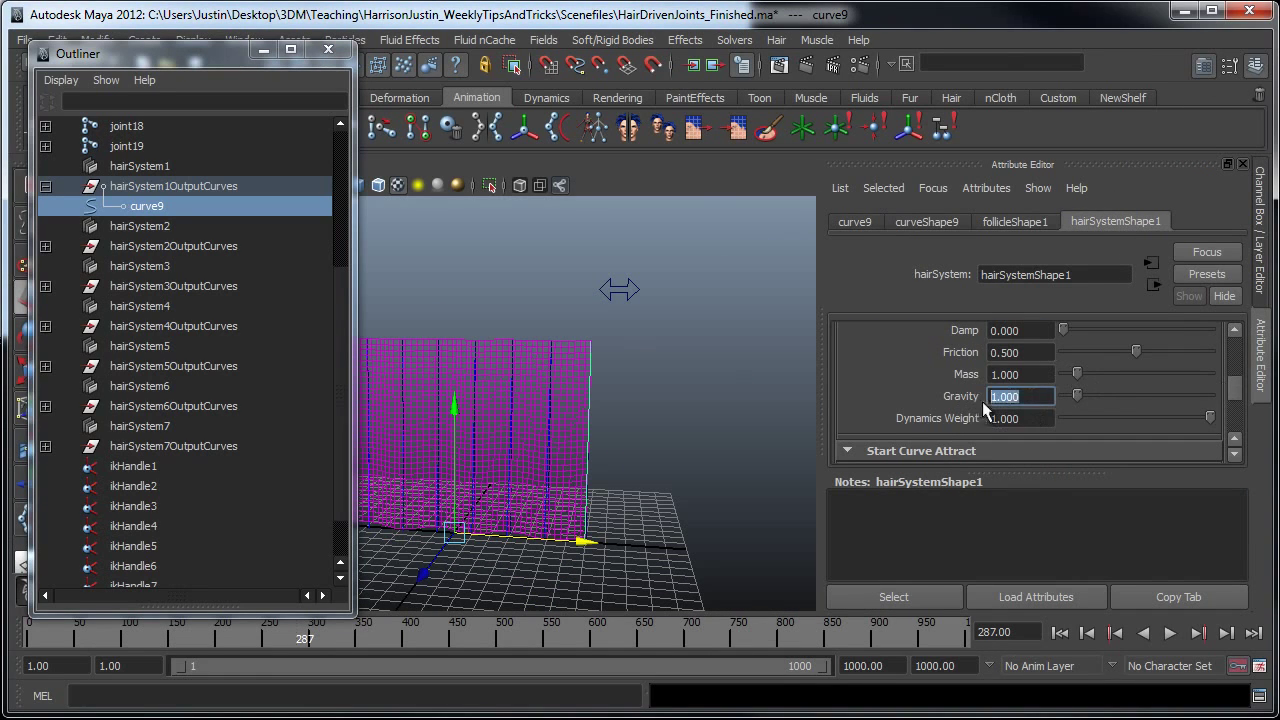
Check Gravity on hairSystemShape2, 3 and 4 via curves 10–12: 2.000, 3.000 and 4.000.
click(45, 246)
click(148, 266)
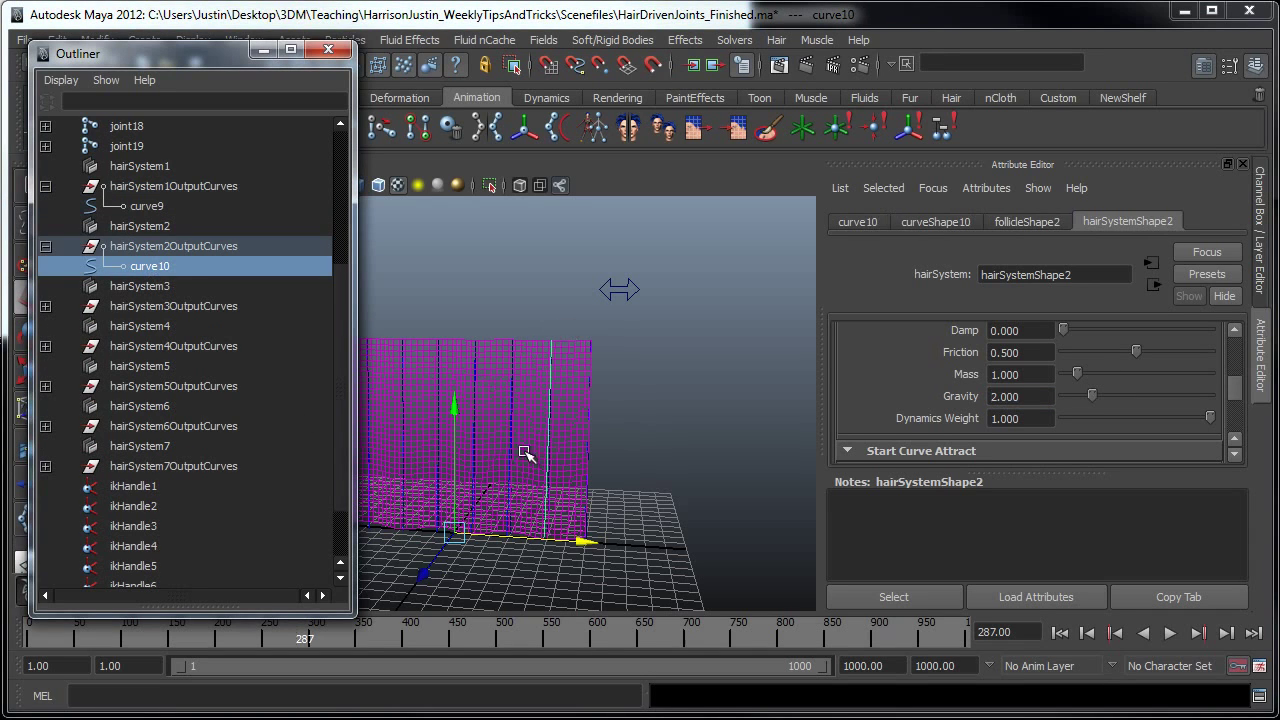
drag(1022, 396, 986, 398)
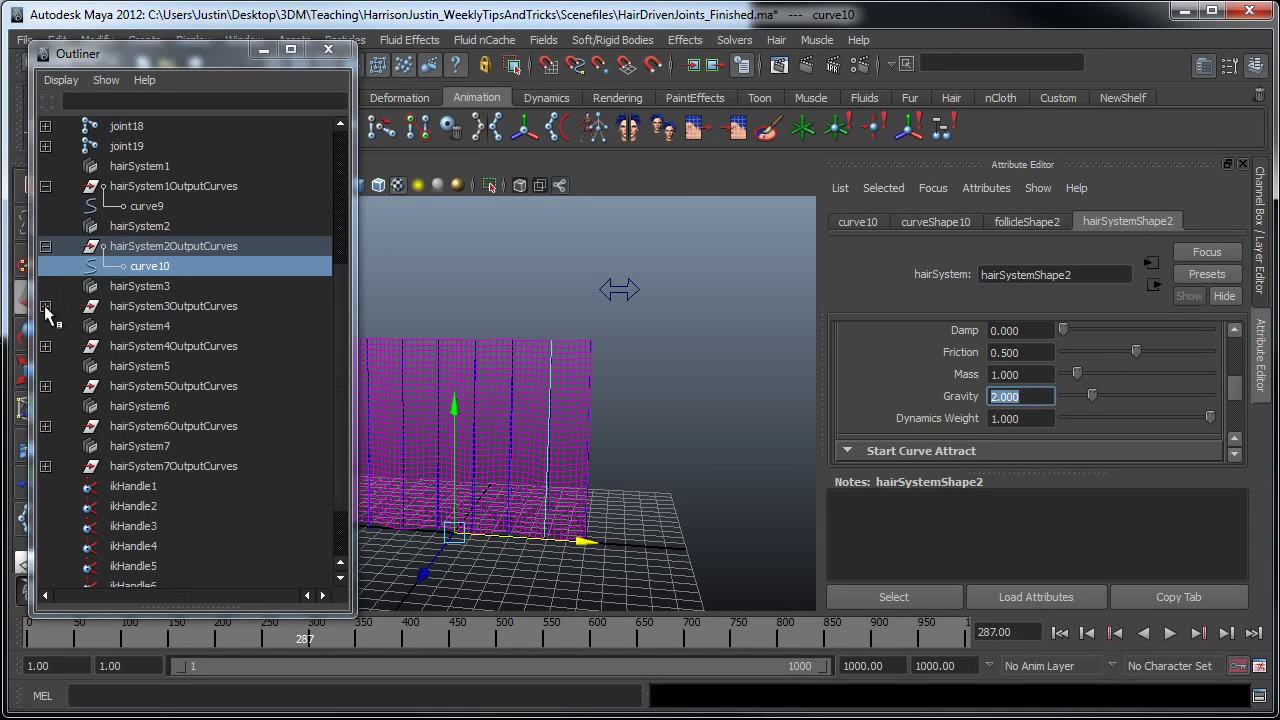
click(45, 306)
click(140, 326)
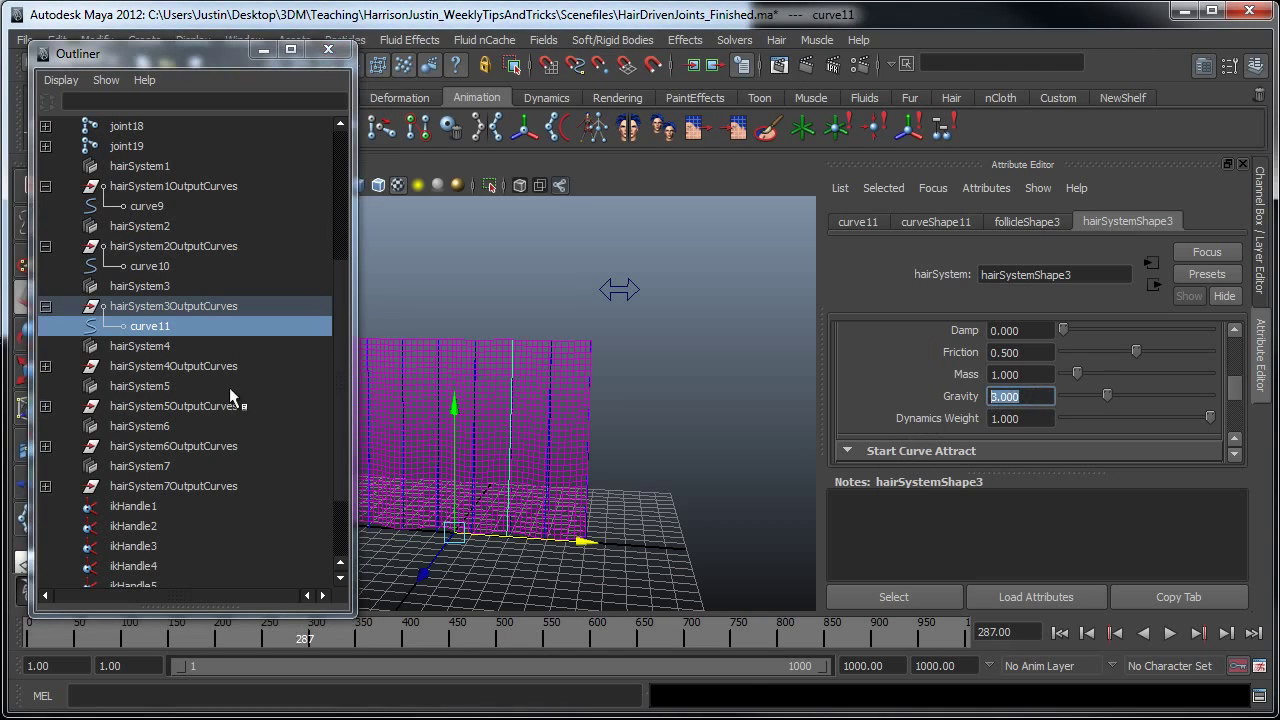
click(45, 366)
click(122, 387)
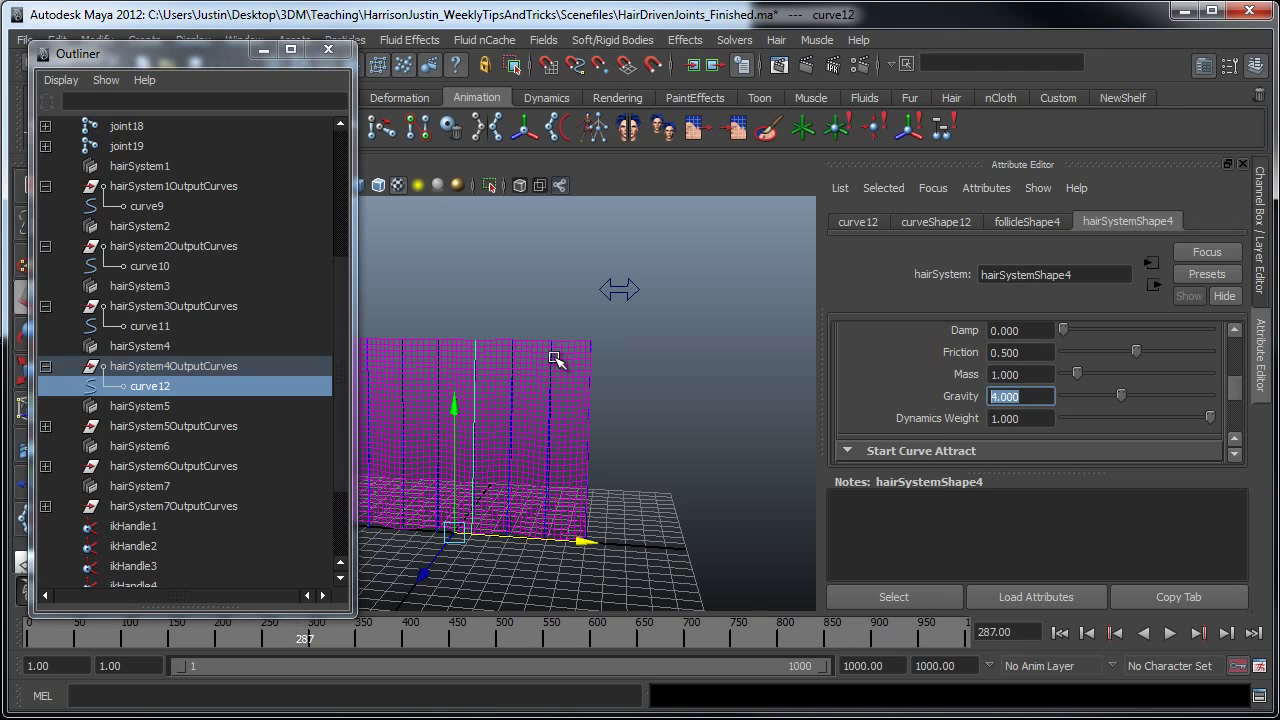
Close the Outliner, deselect everything, and return the curtain to shaded display from closer in.
click(263, 50)
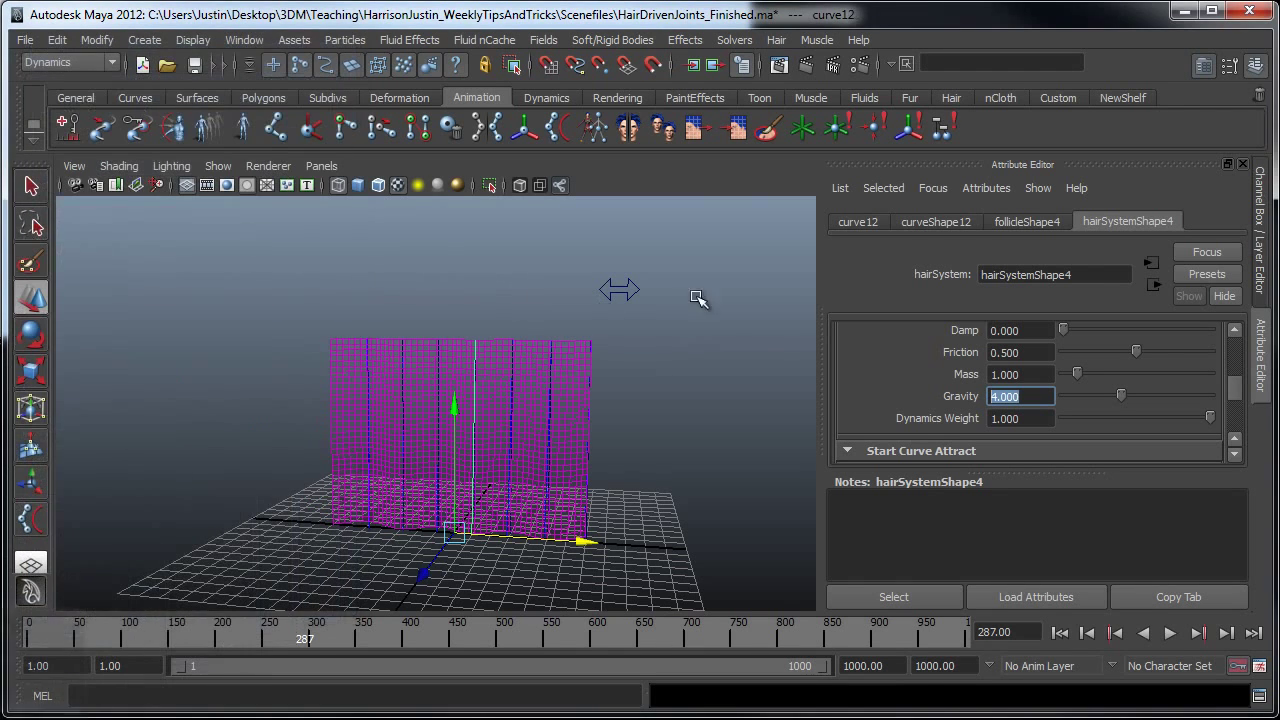
click(754, 326)
key(5)
alt+right_drag(663, 363, 674, 404)
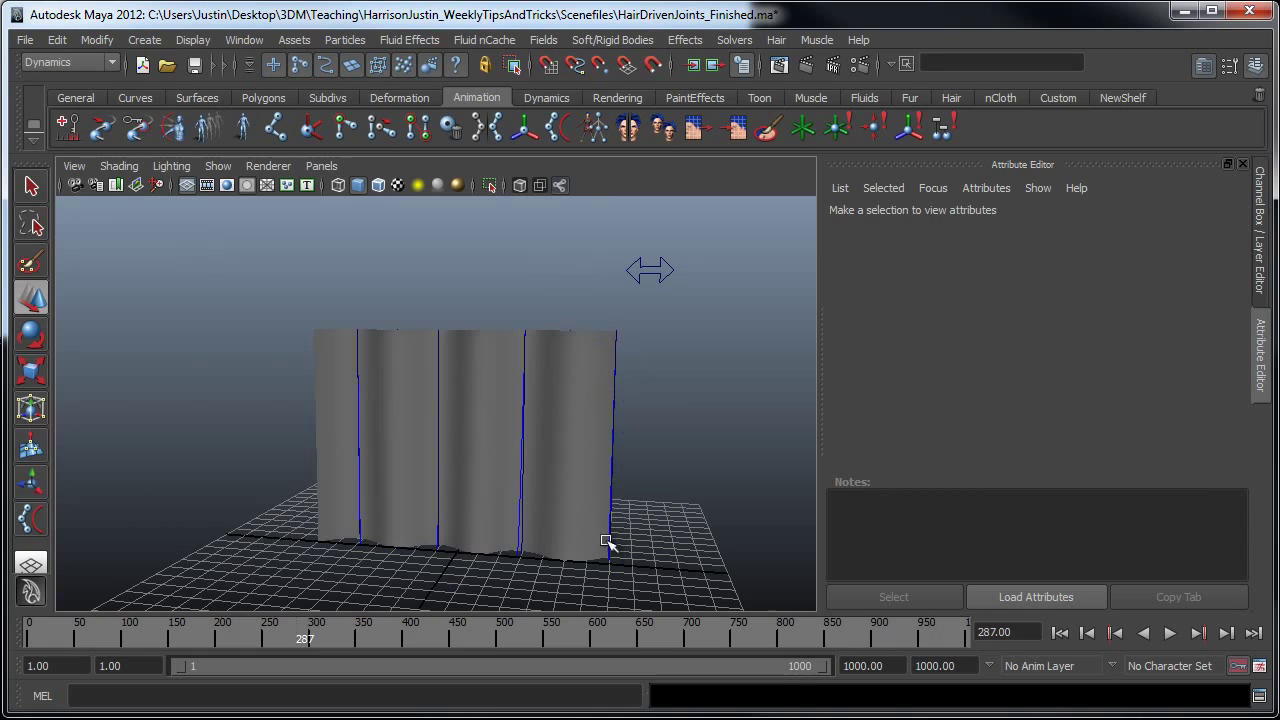
Select Curtain_Ctrl, rewind to frame 1, and rerun Interactive Playback, dragging the control left through frame 303.
click(655, 264)
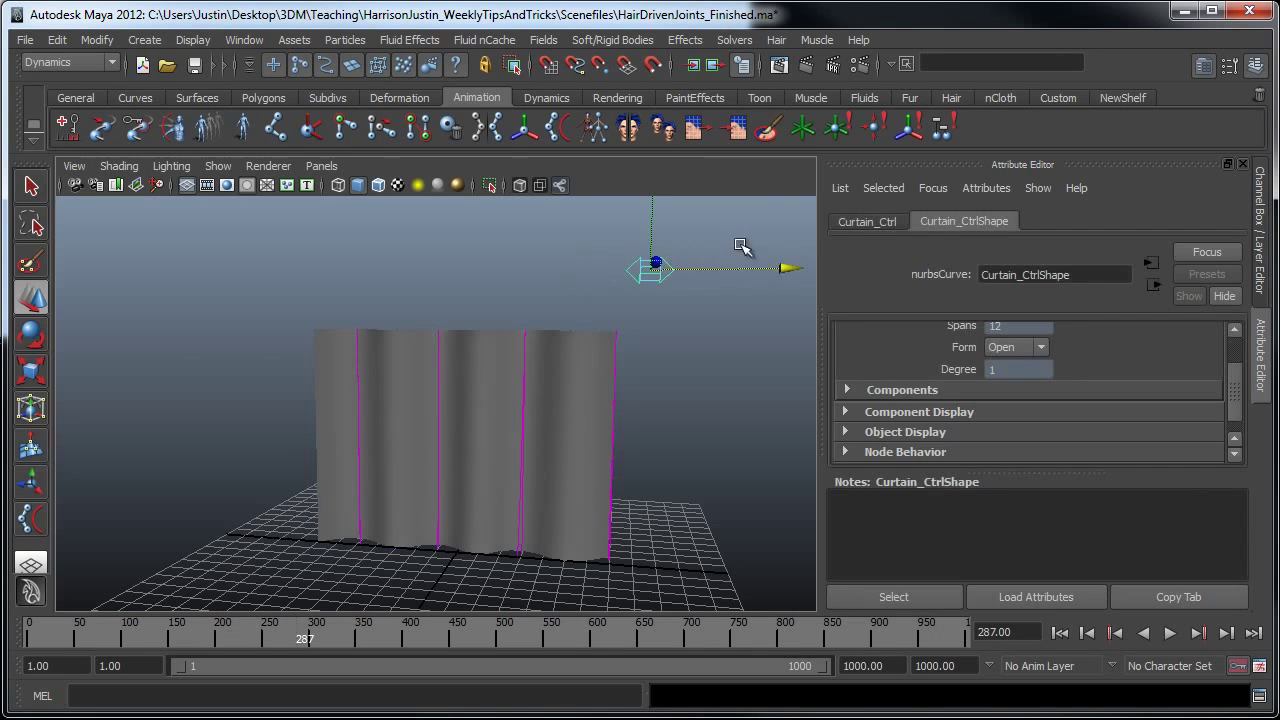
click(1205, 65)
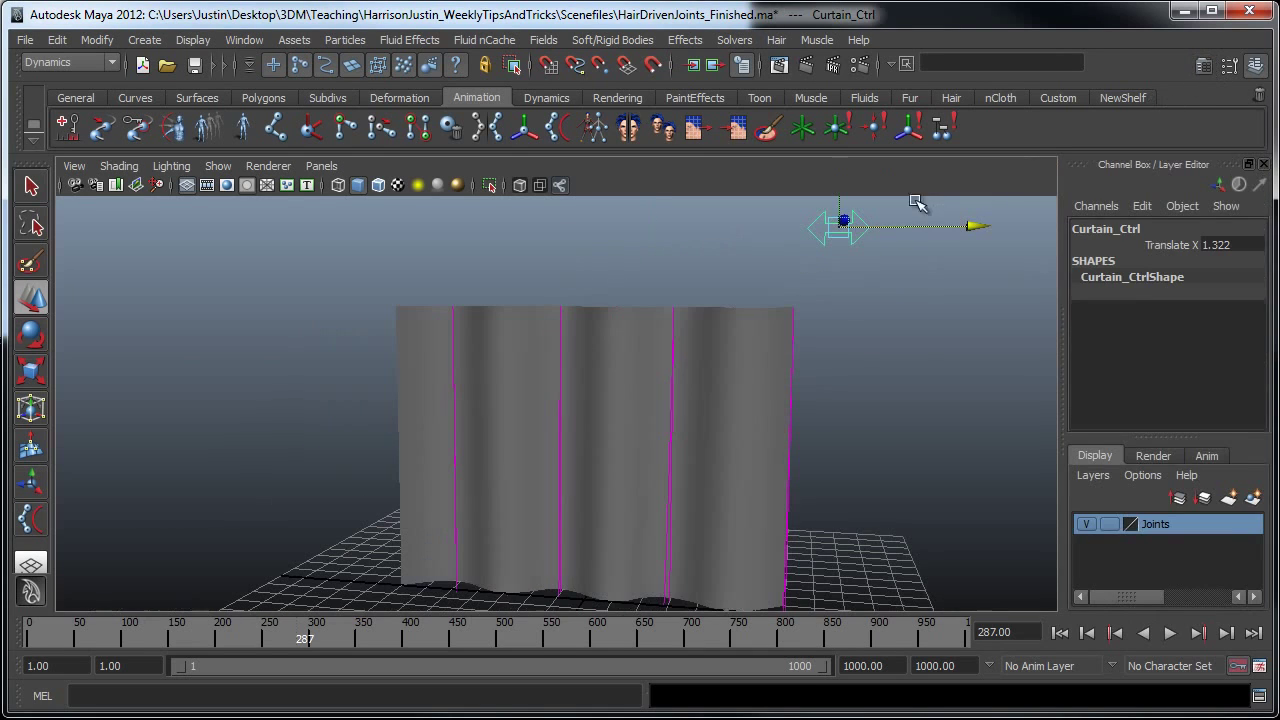
click(1060, 632)
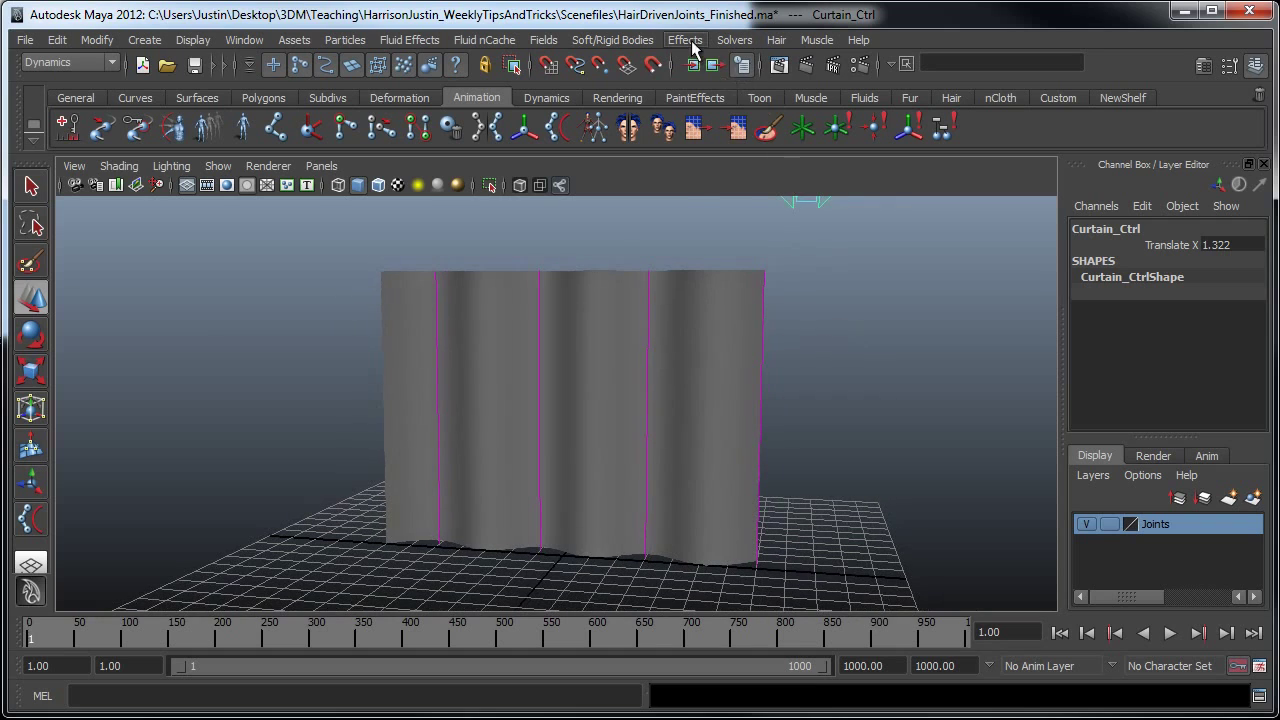
click(690, 42)
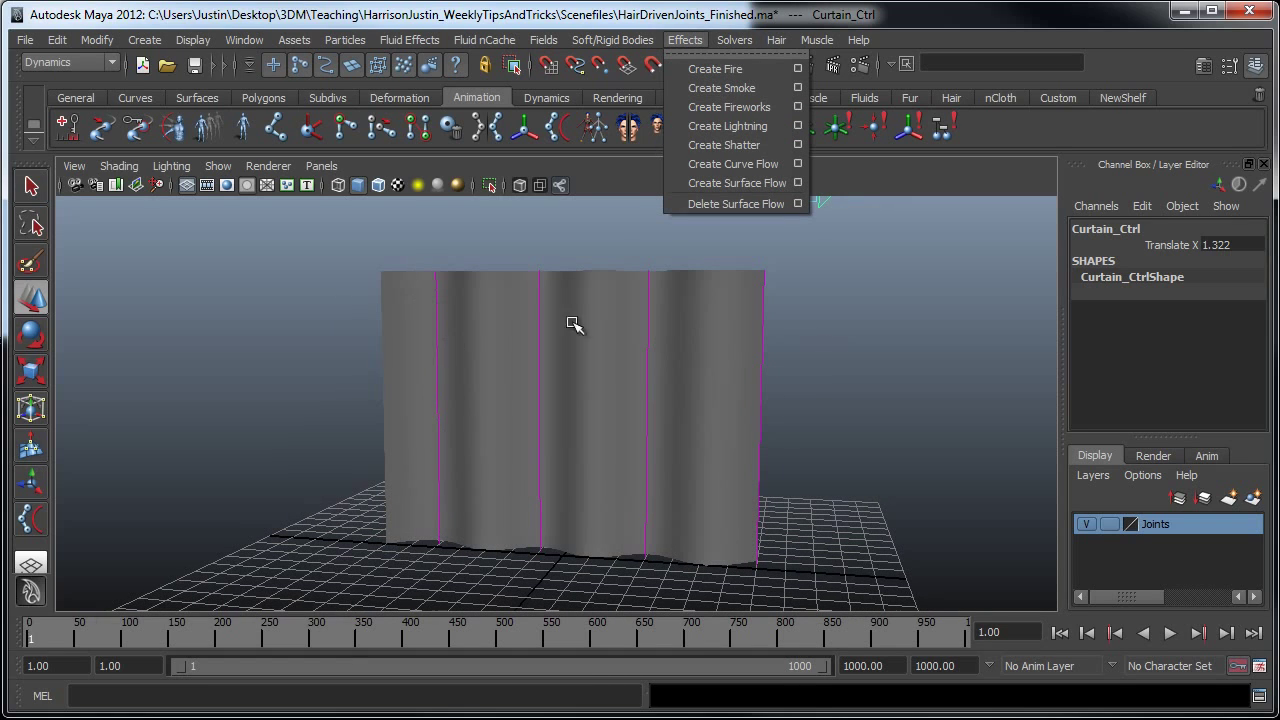
mouse_move(818, 41)
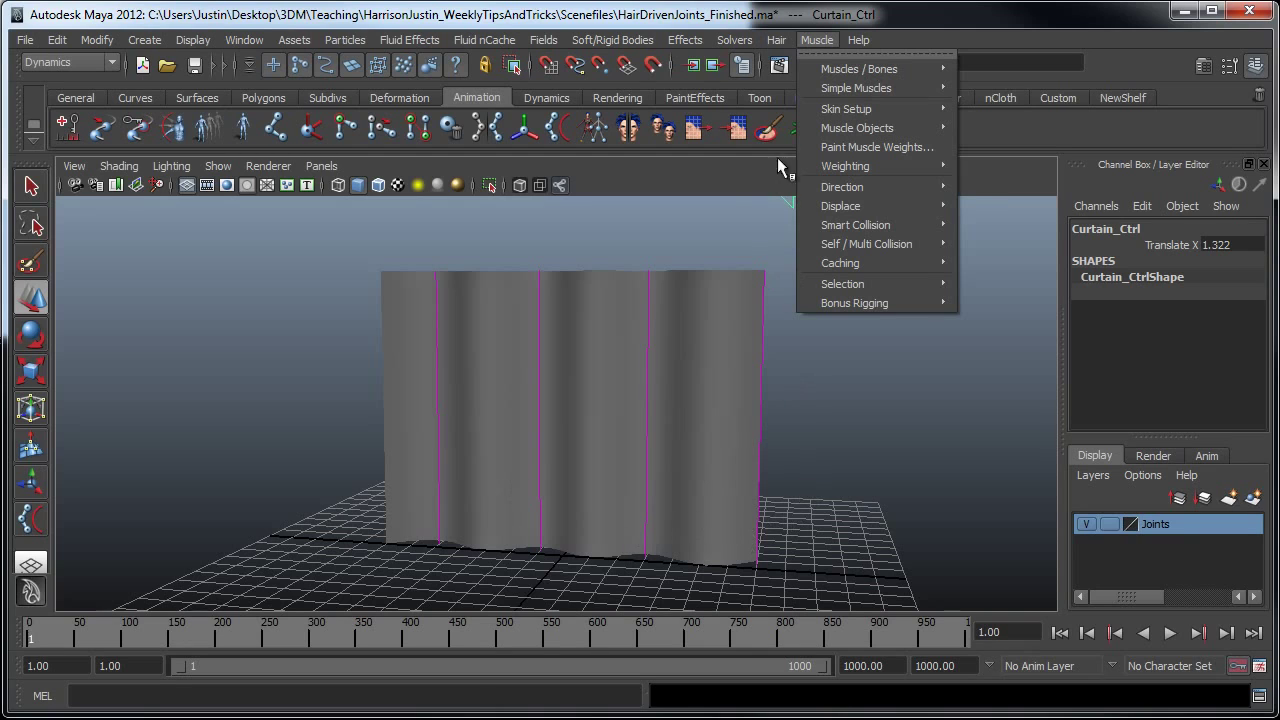
mouse_move(748, 40)
click(795, 251)
alt+middle_drag(795, 251, 834, 306)
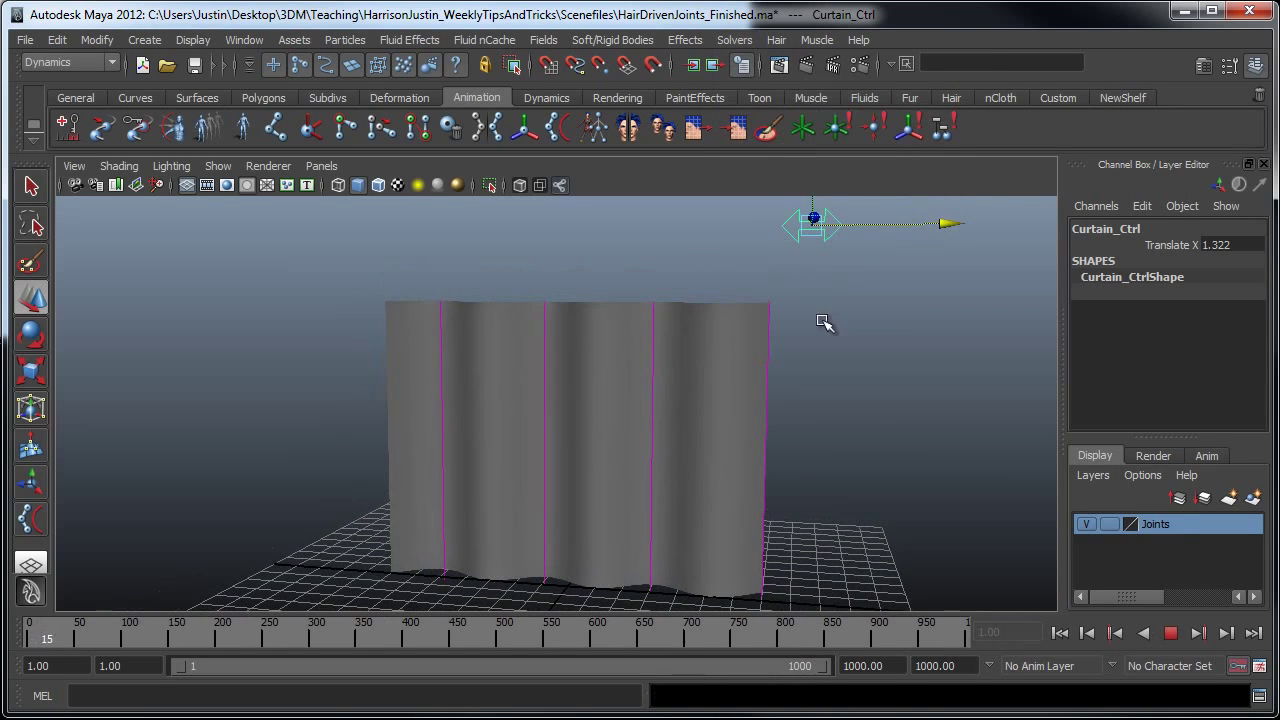
drag(903, 222, 944, 262)
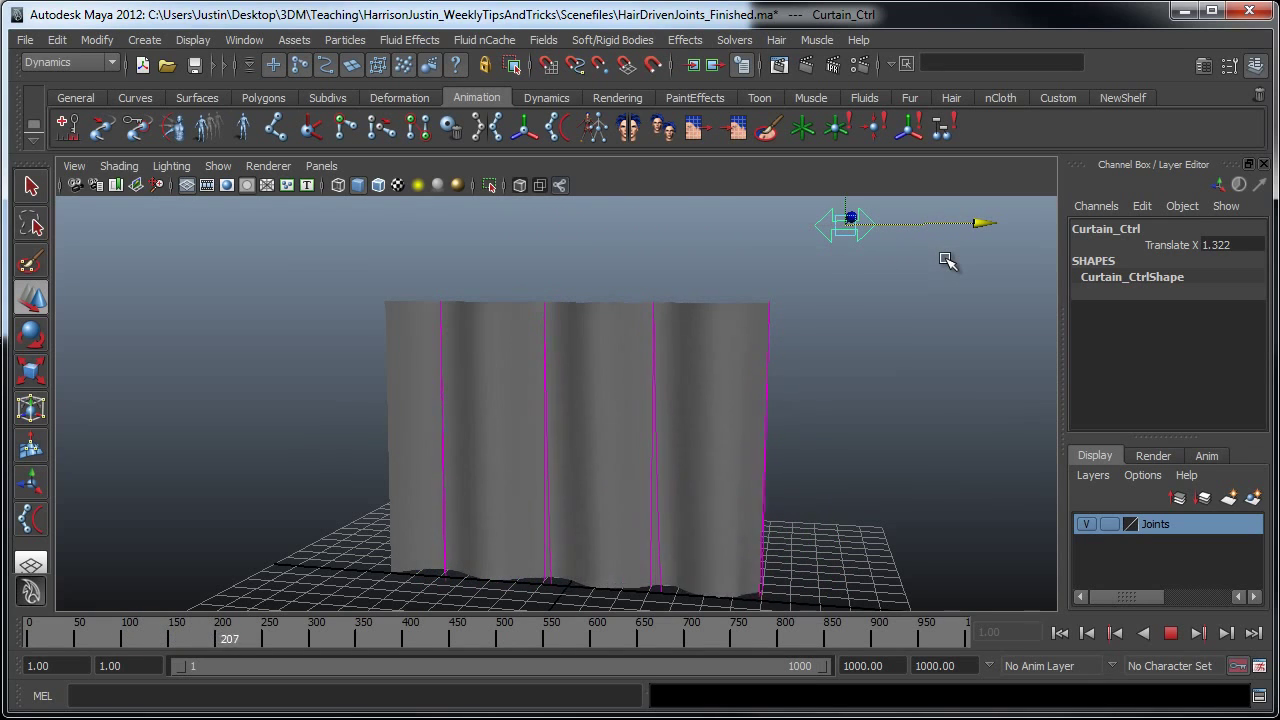
alt+drag(901, 414, 851, 417)
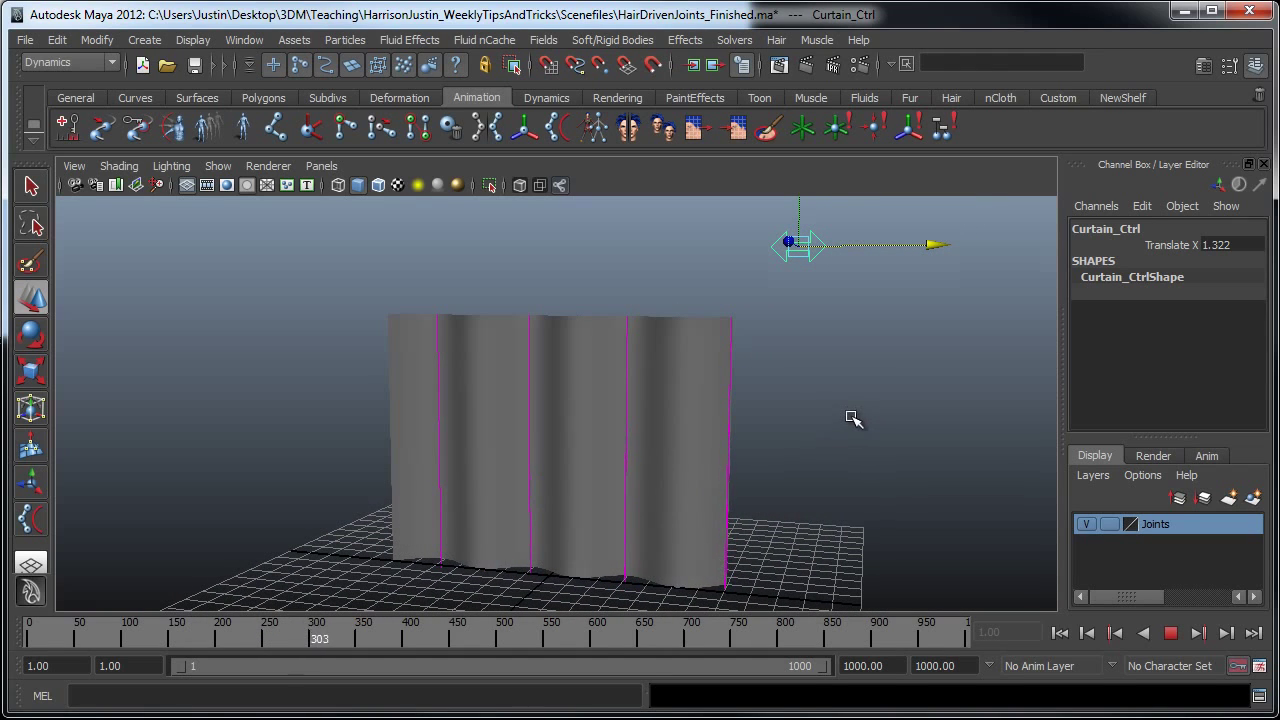